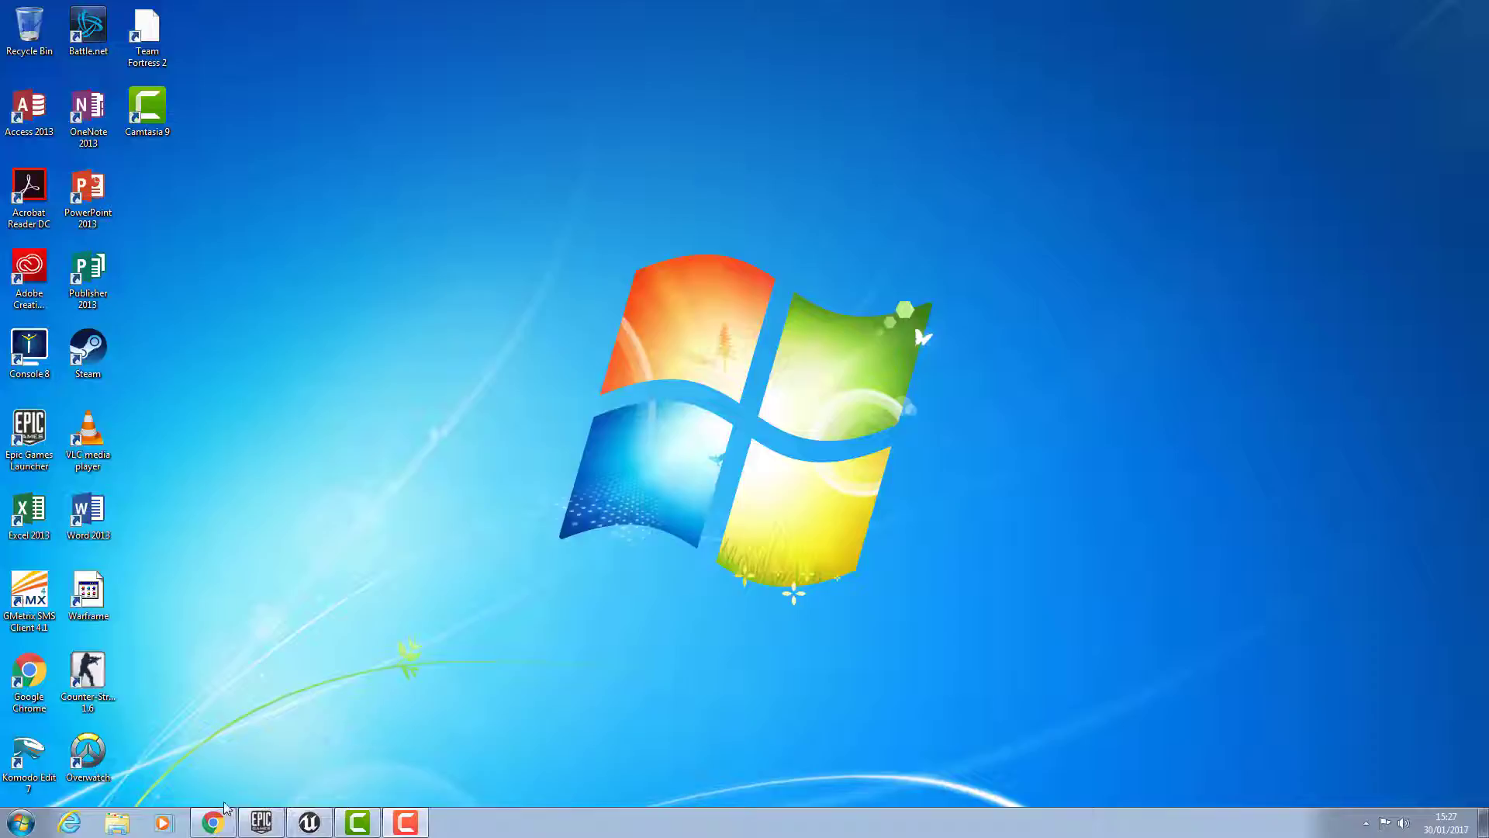
- Switch to Unreal Editor to view the first-person level, and bring up the textures.com page in Chrome
mouse_move(217, 822)
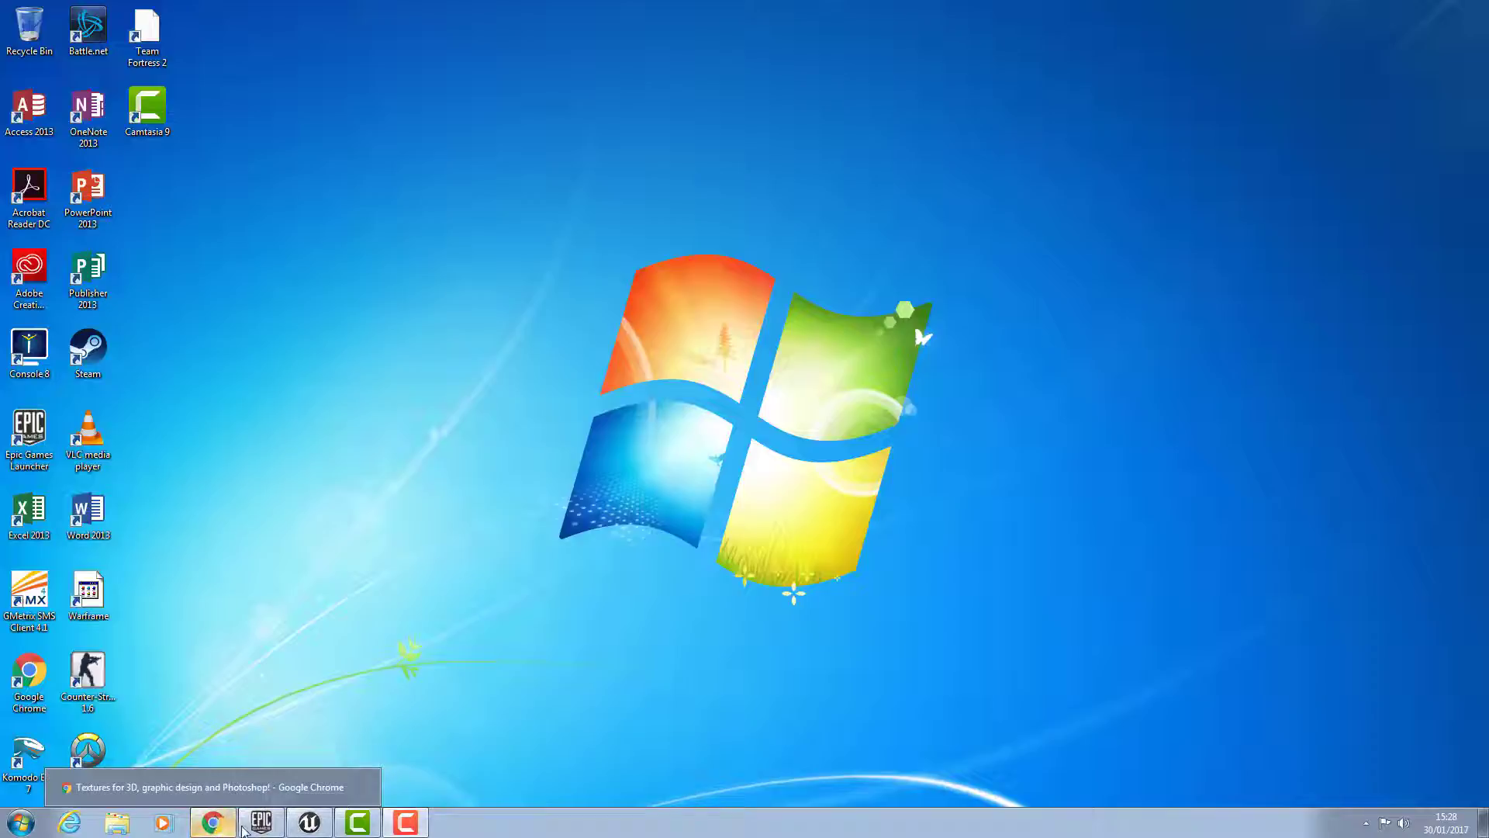
click(309, 826)
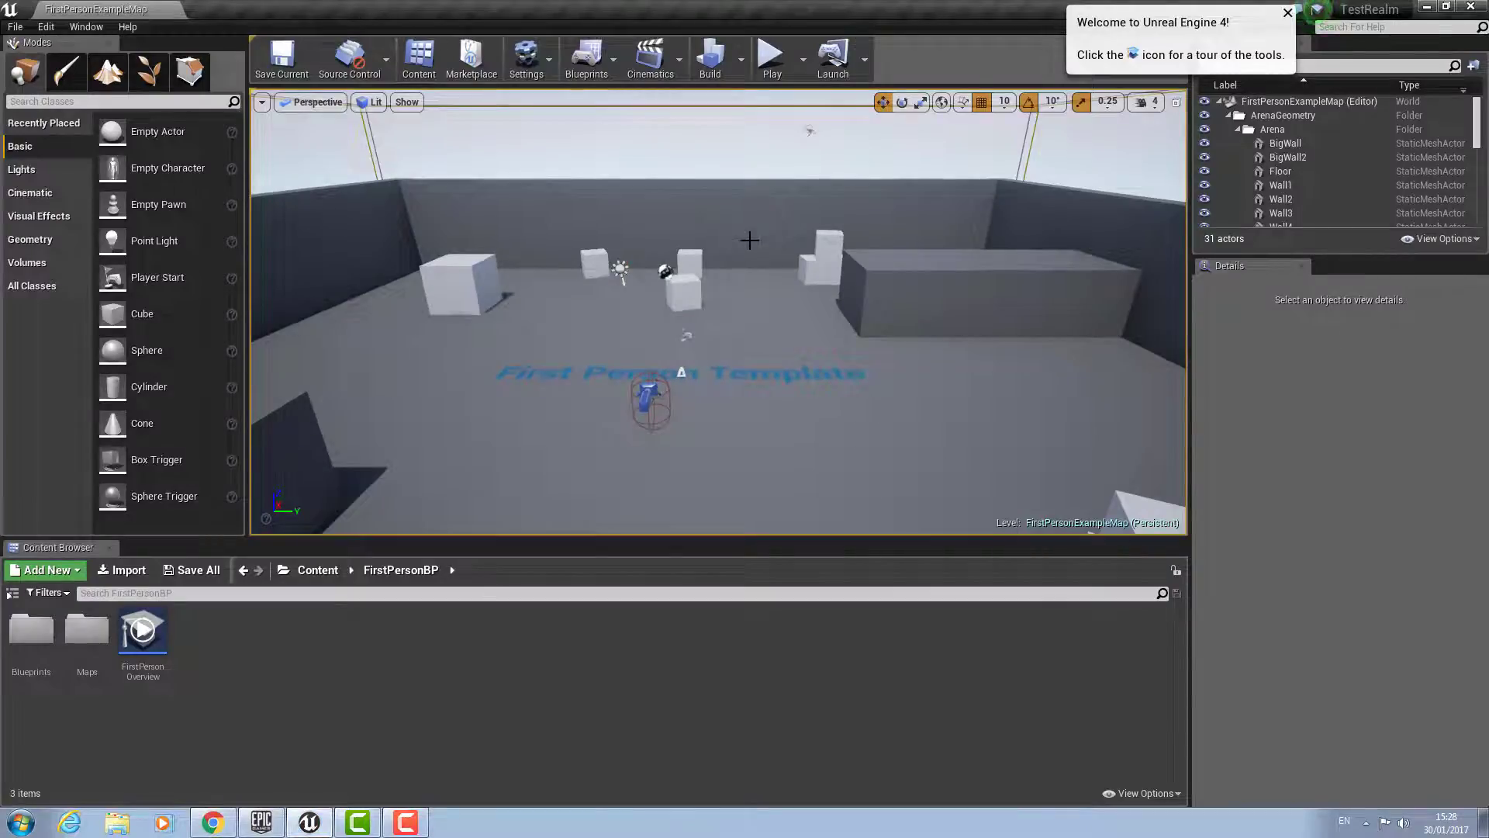
mouse_move(749, 240)
right_down()
mouse_move(625, 256)
mouse_move(486, 349)
mouse_move(671, 246)
mouse_move(656, 325)
mouse_move(682, 250)
mouse_move(733, 247)
right_up()
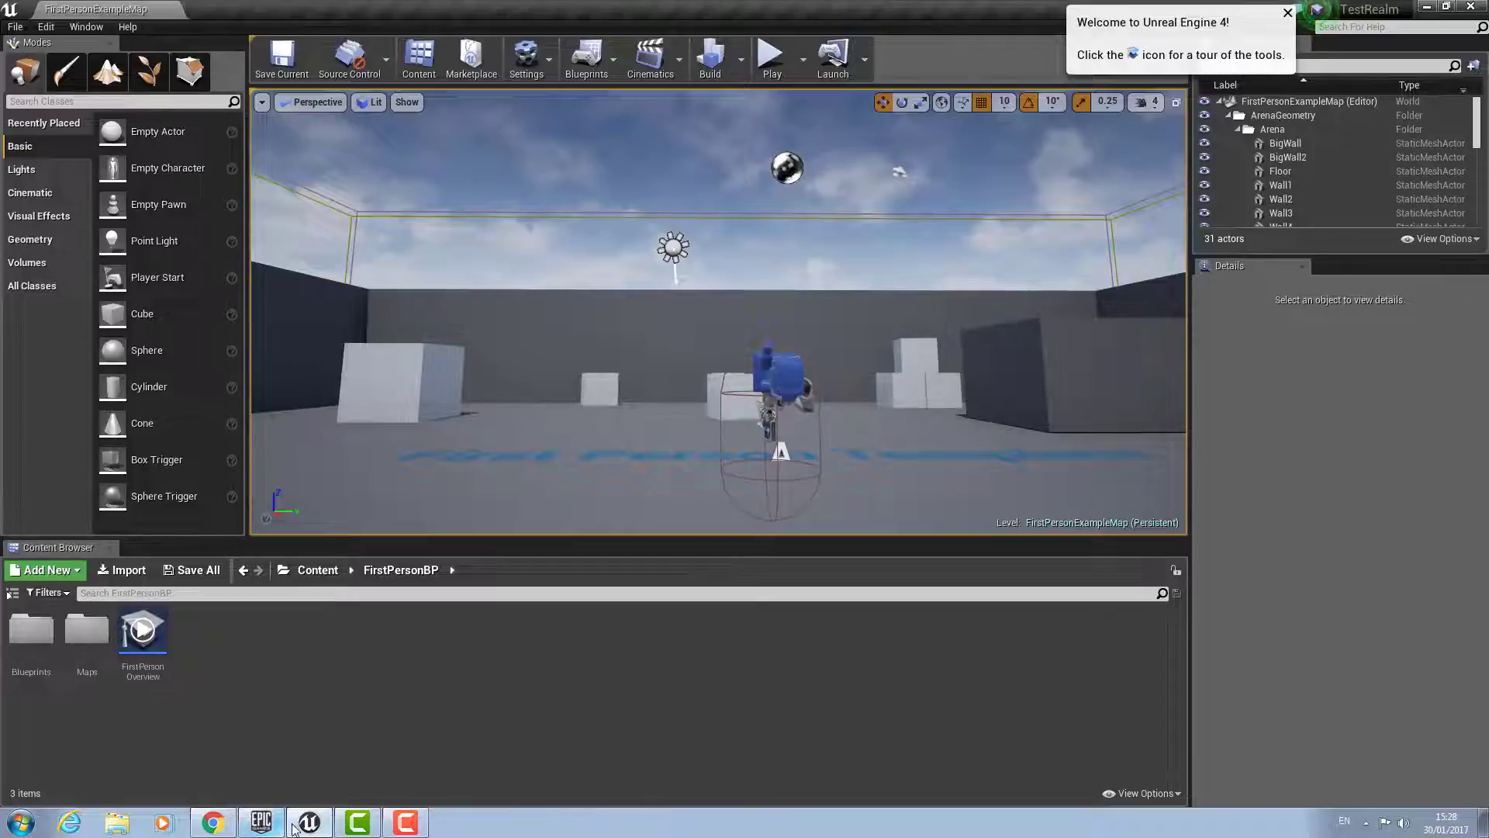
mouse_move(309, 827)
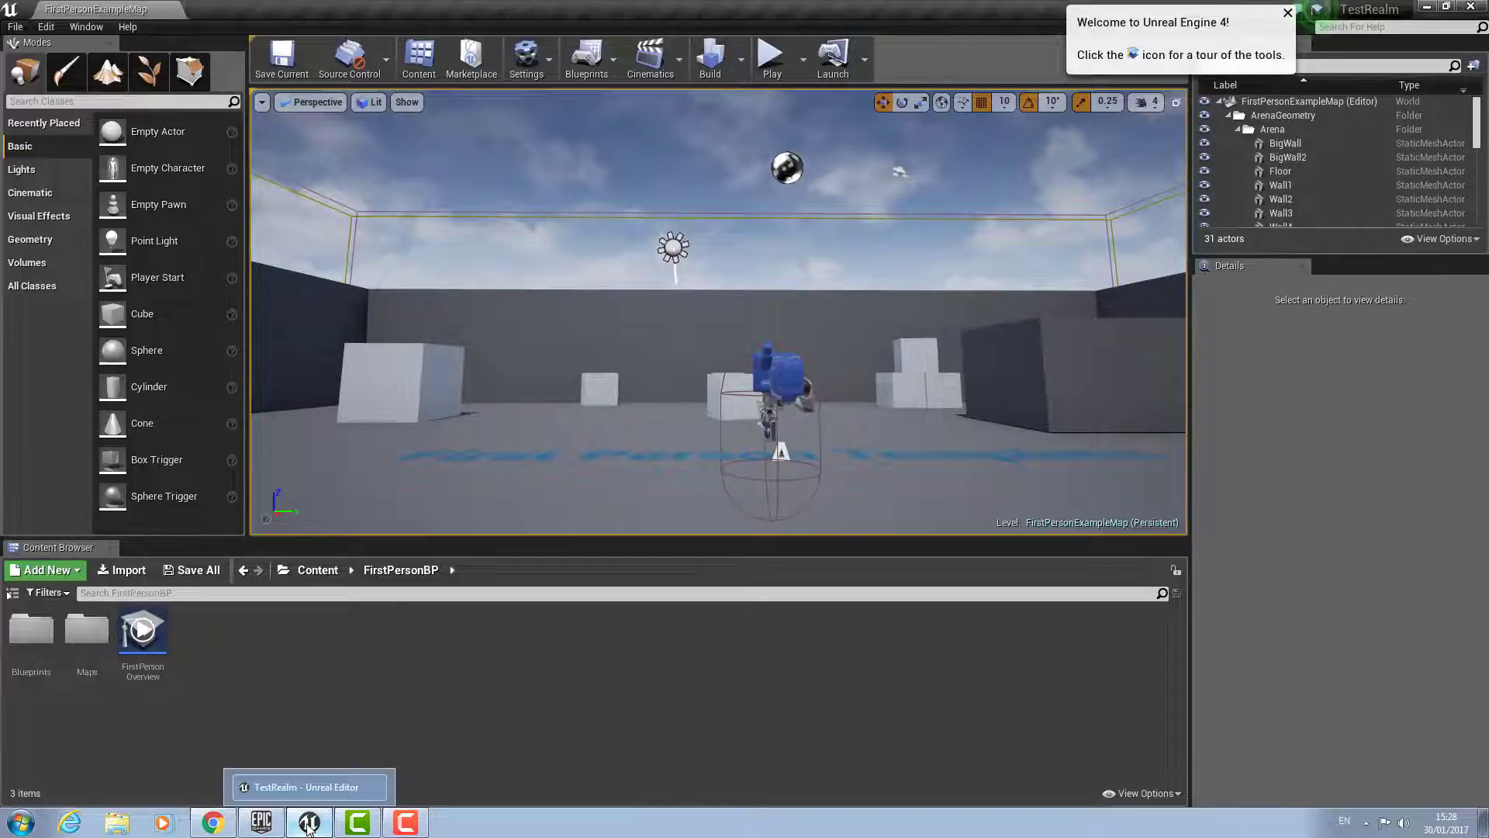
mouse_move(235, 828)
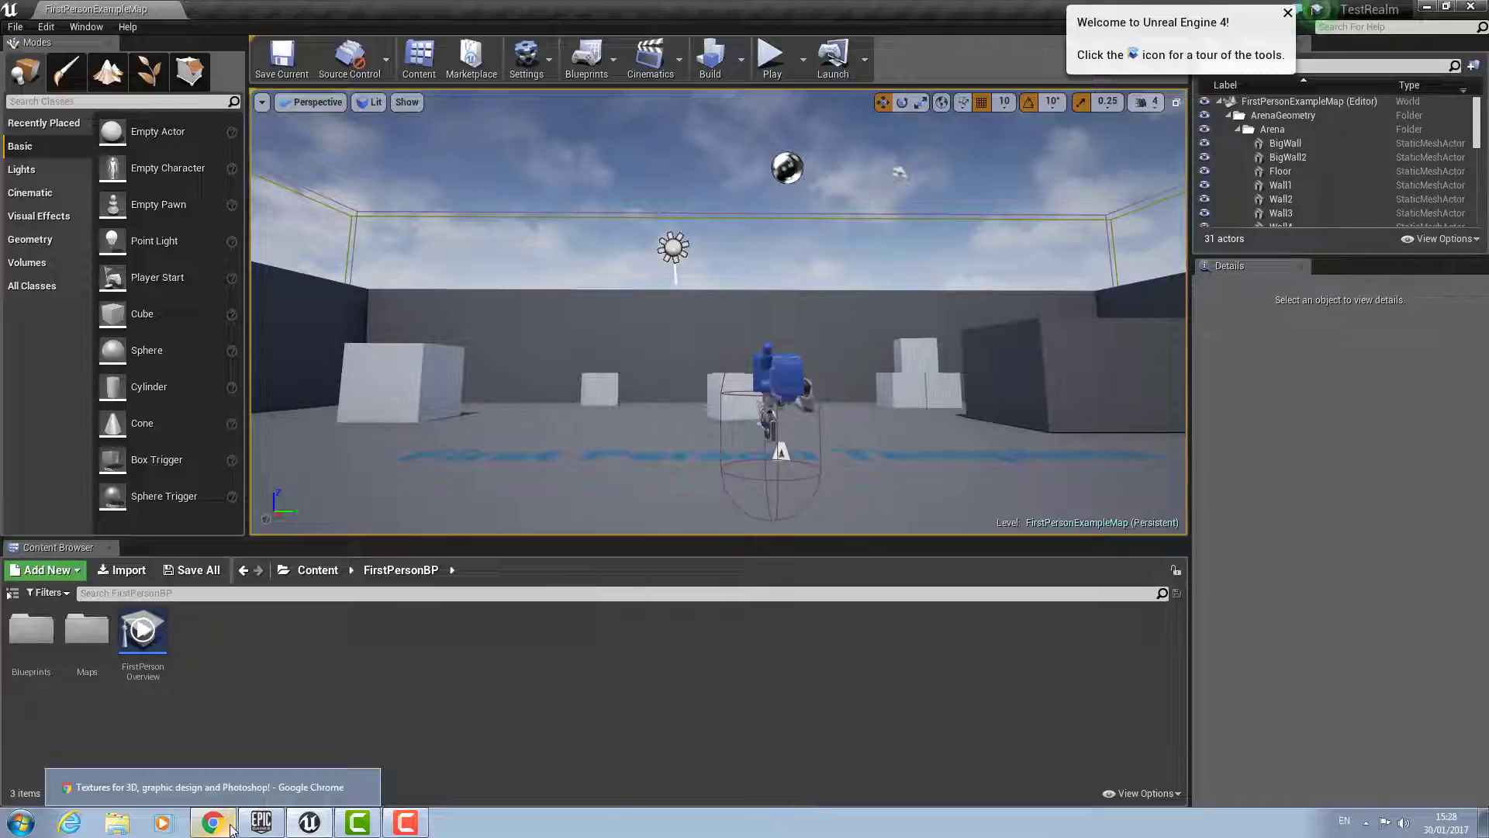
click(231, 828)
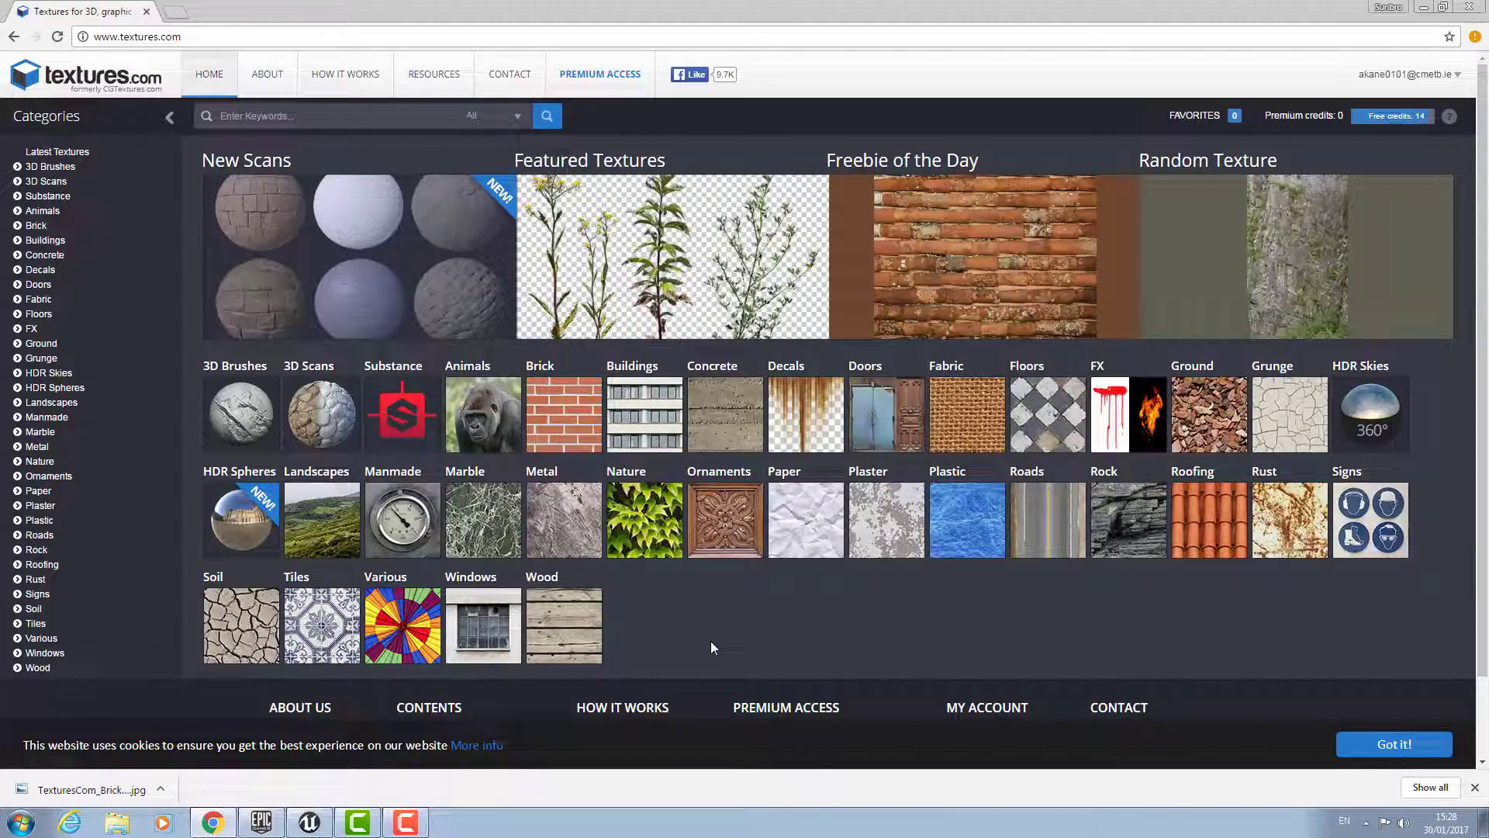
- Find and launch Adobe Photoshop CC 2015
click(21, 822)
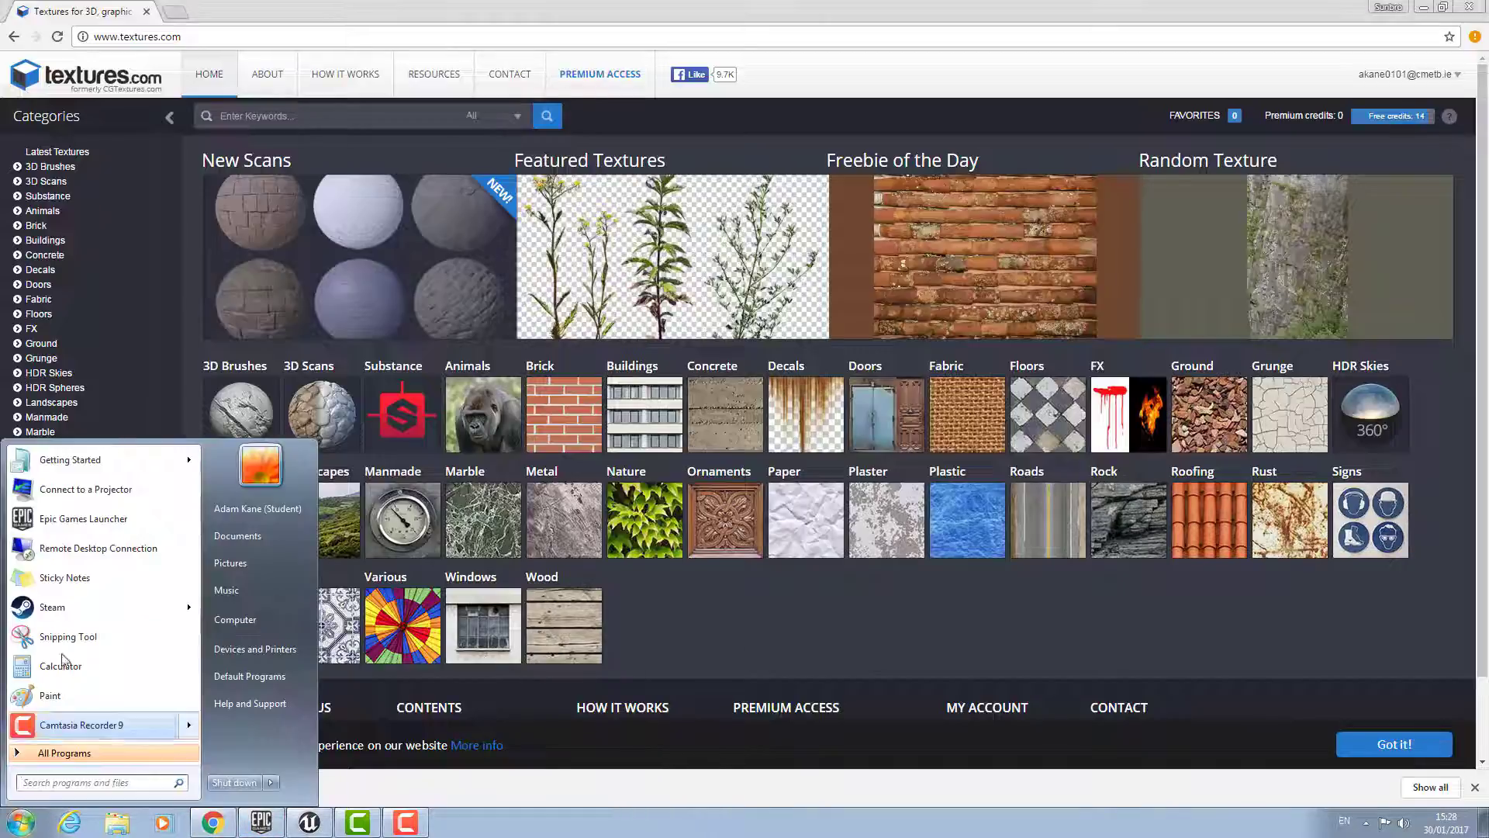
click(91, 783)
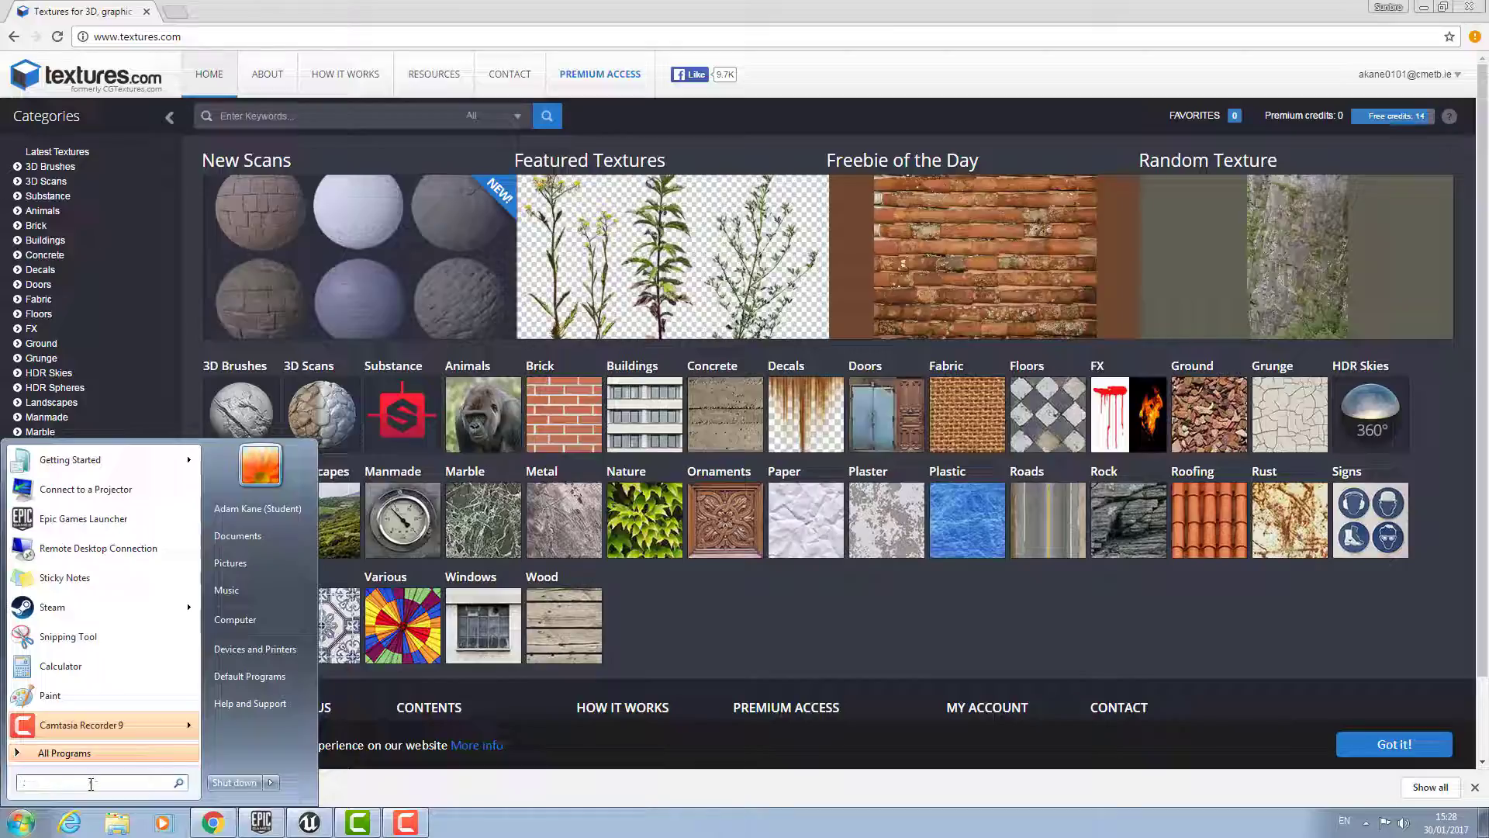
text(Pho)
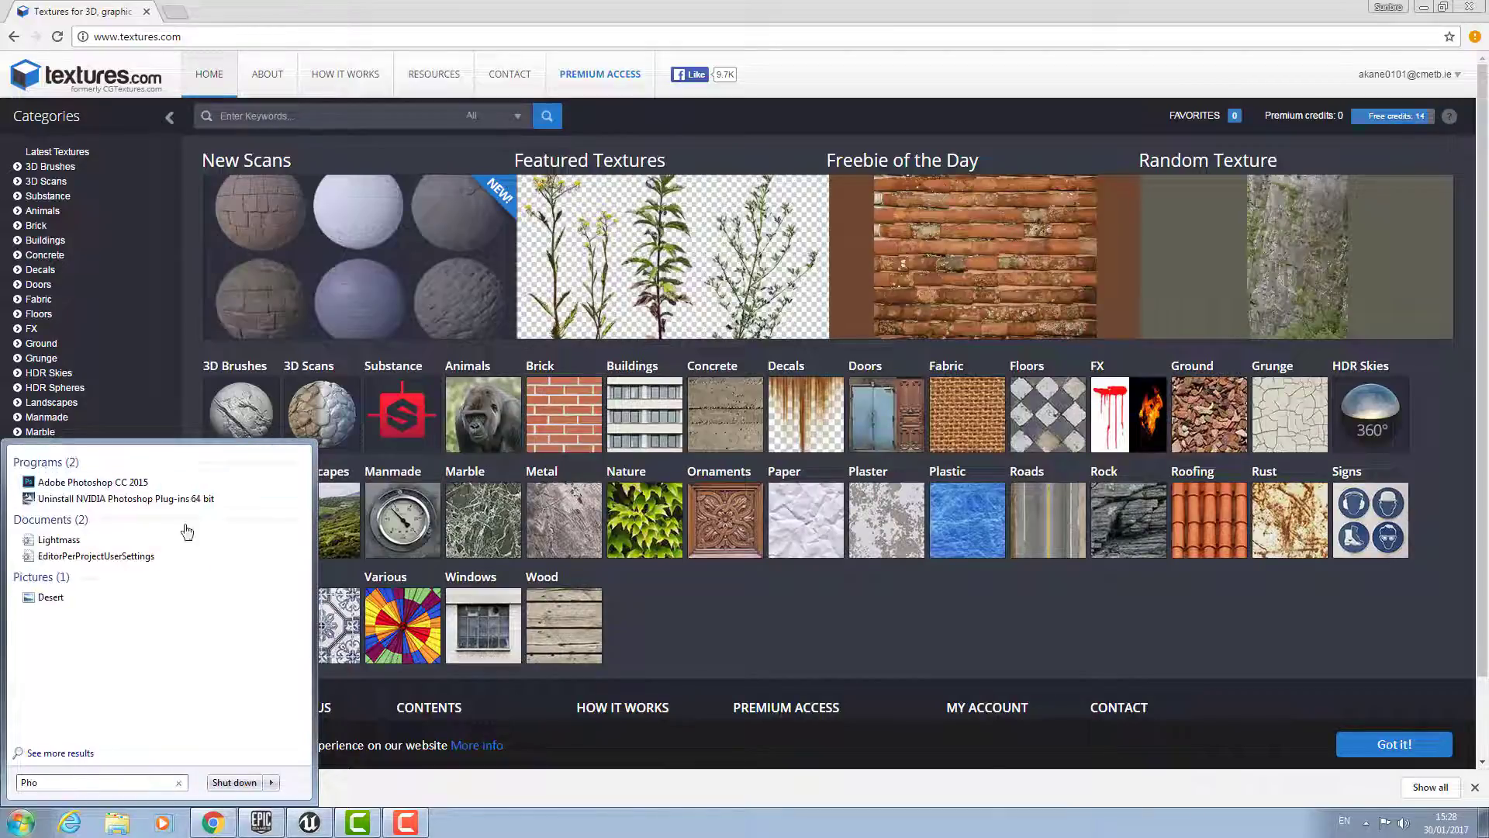
click(147, 482)
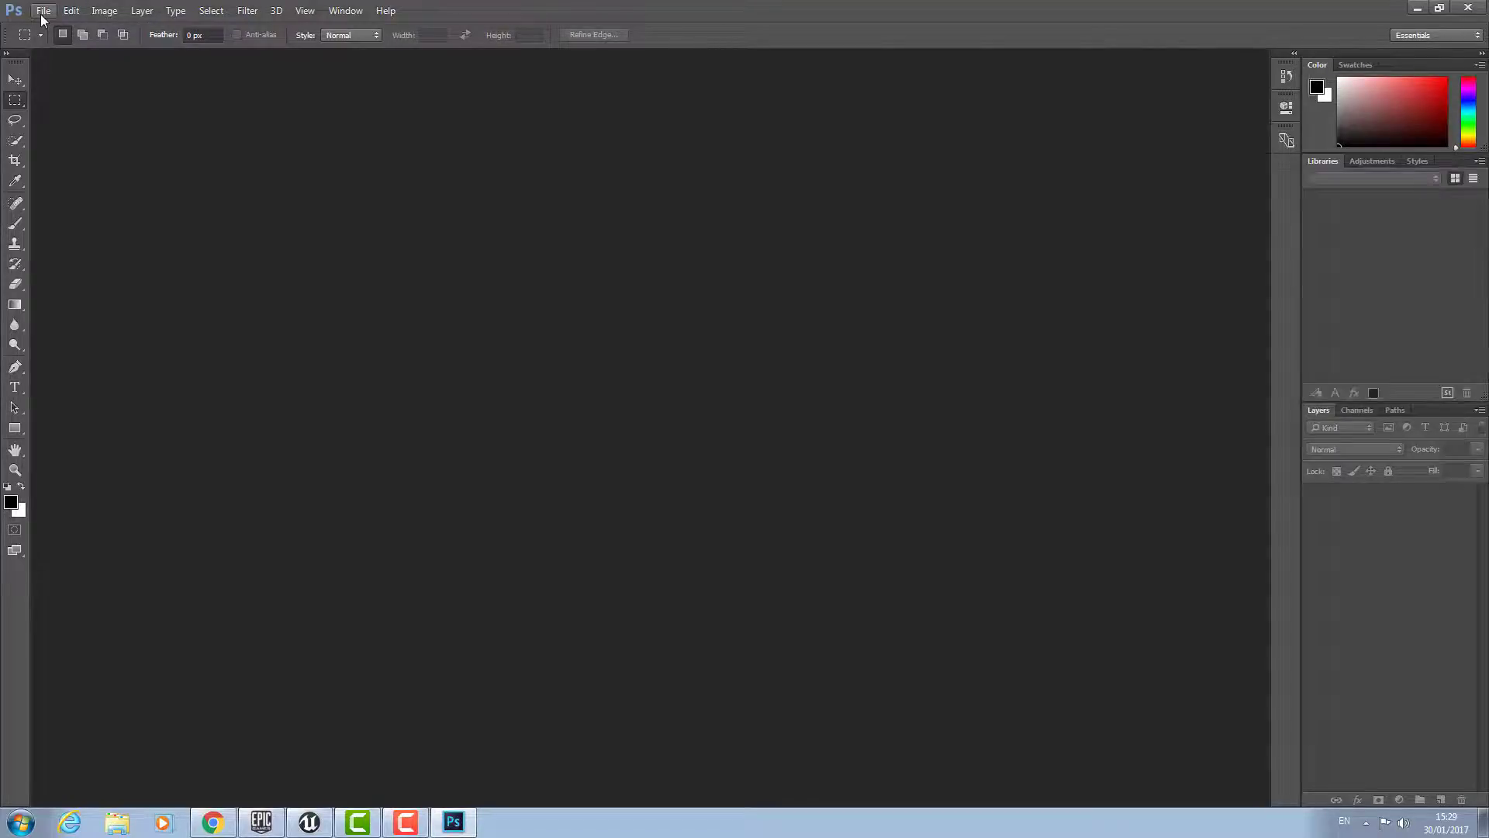
- Open the brick texture TexturesCom_BrickFacade0002_1_seamless_S from the Downloads folder
click(44, 11)
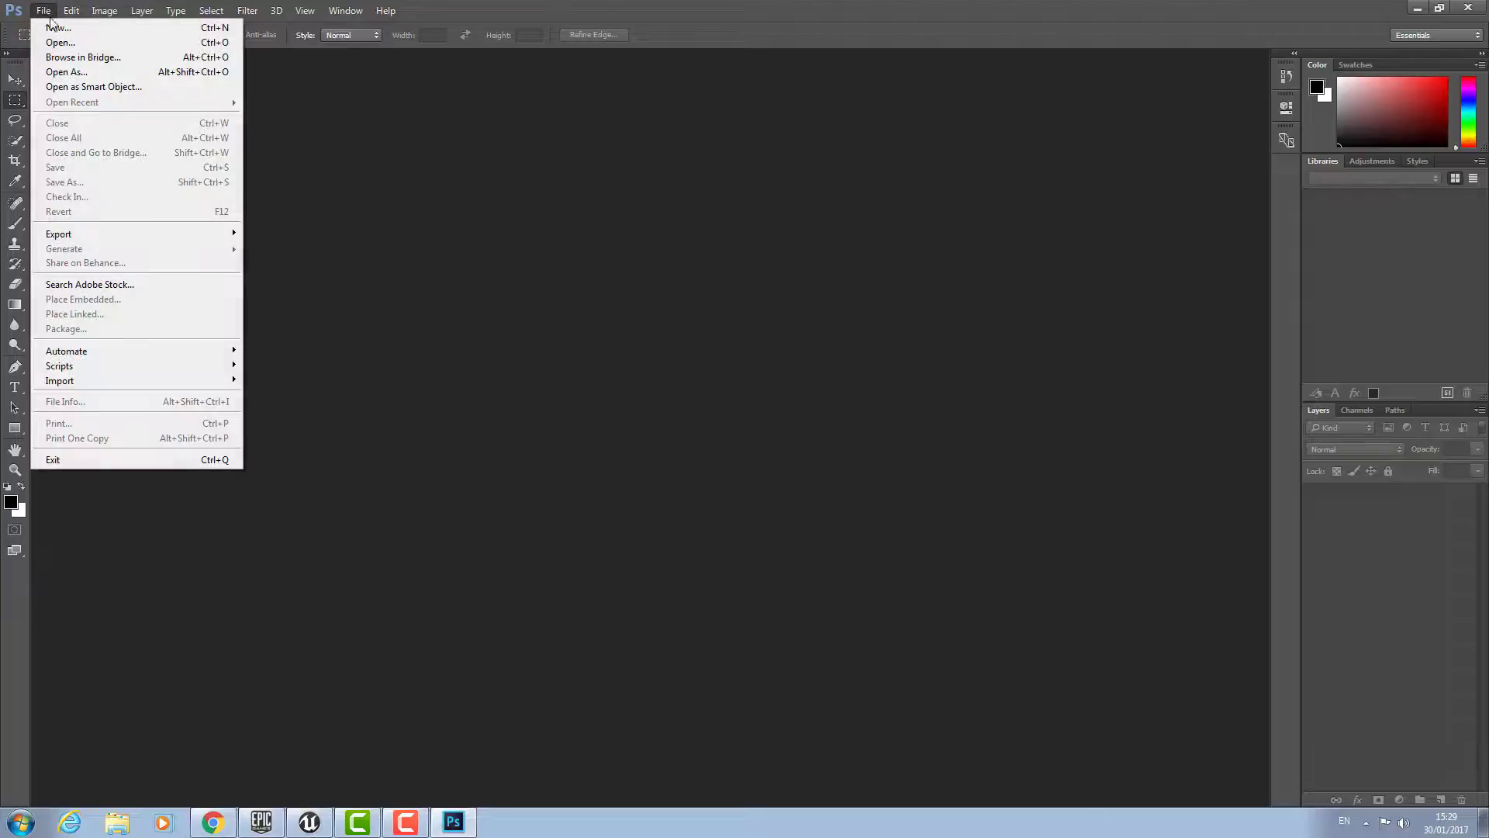
click(63, 45)
click(68, 123)
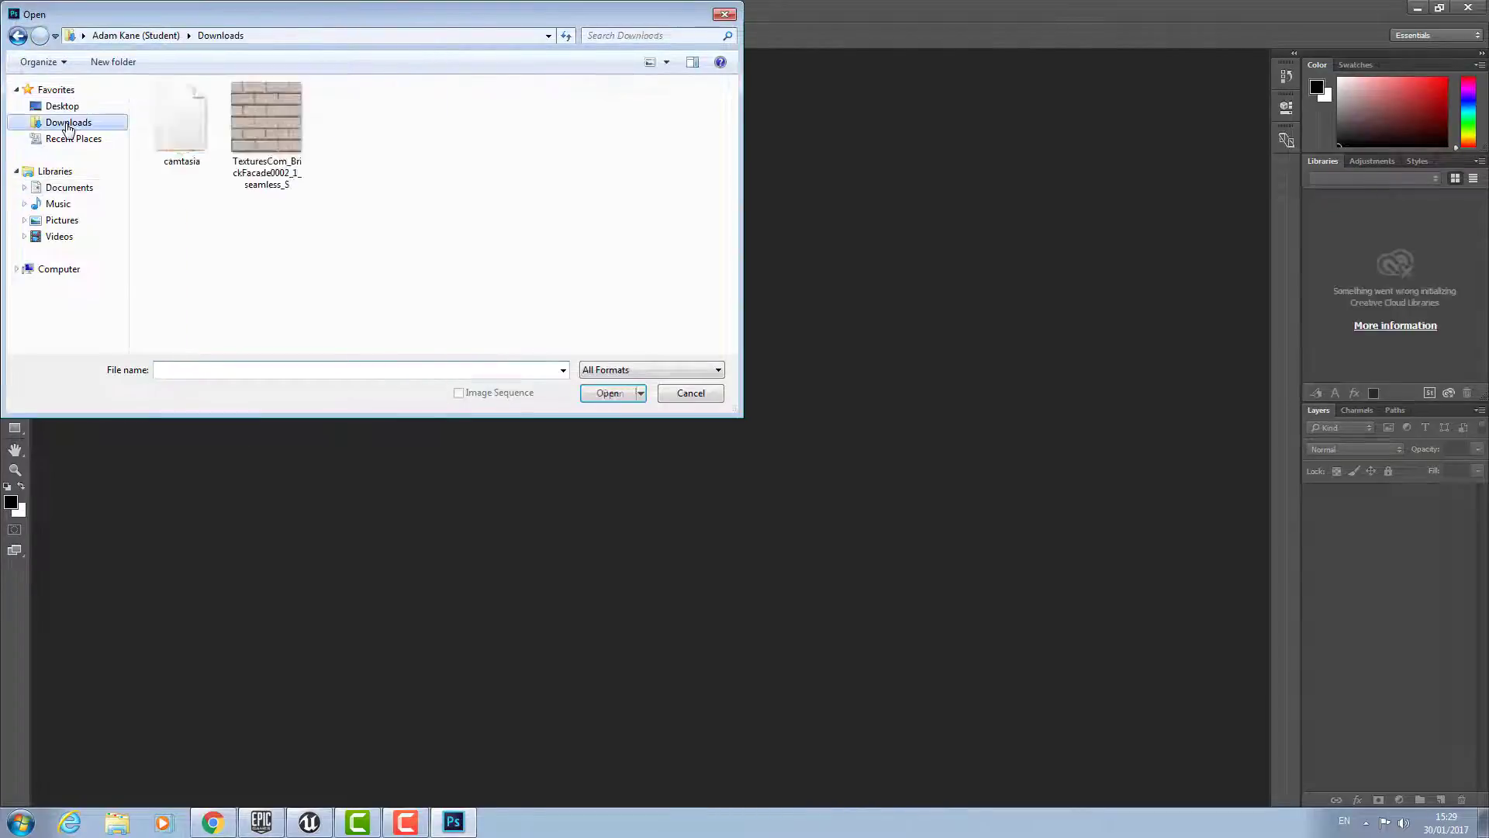
click(270, 133)
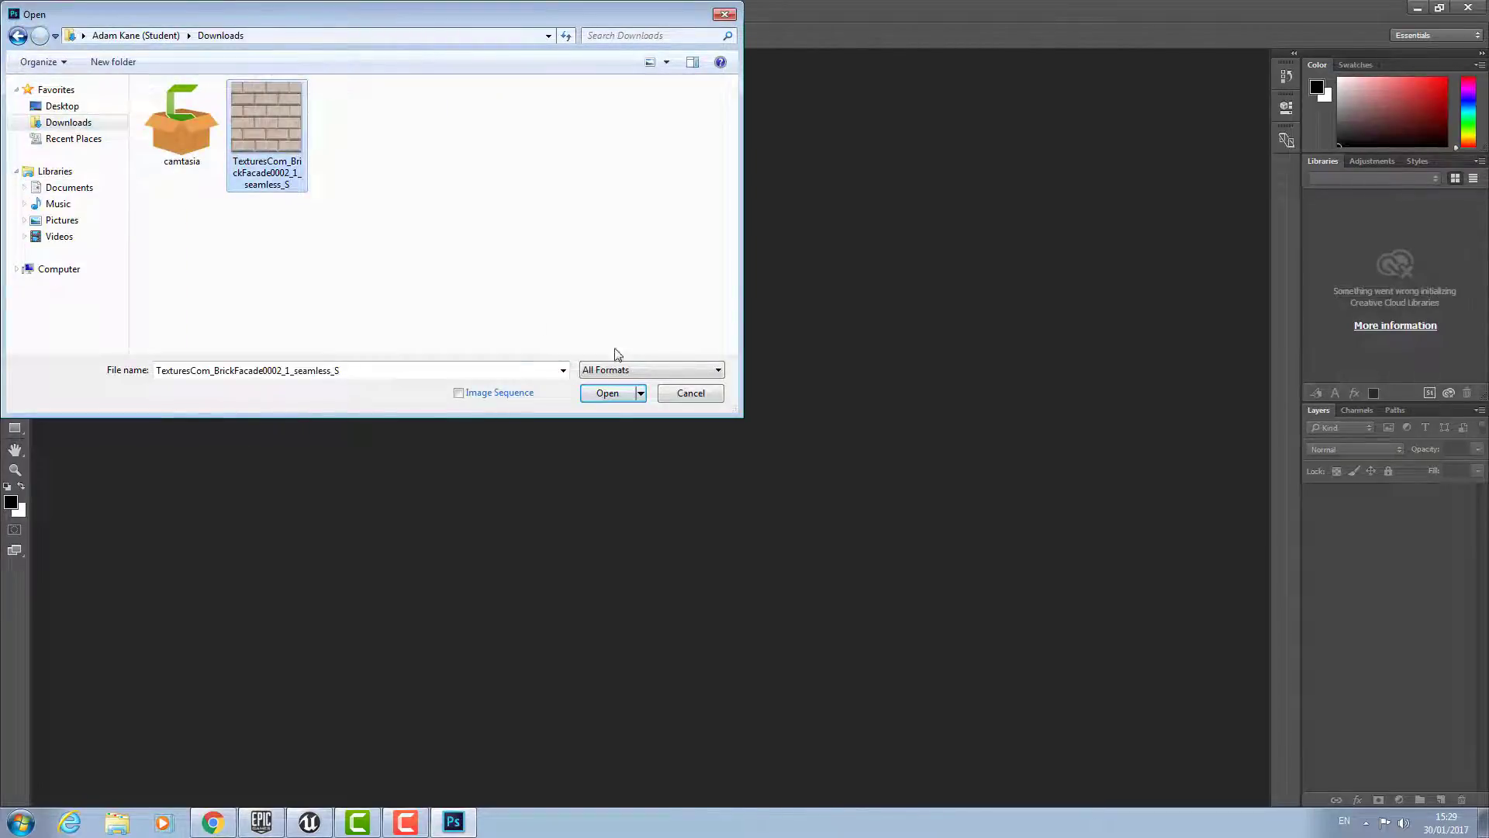
click(615, 394)
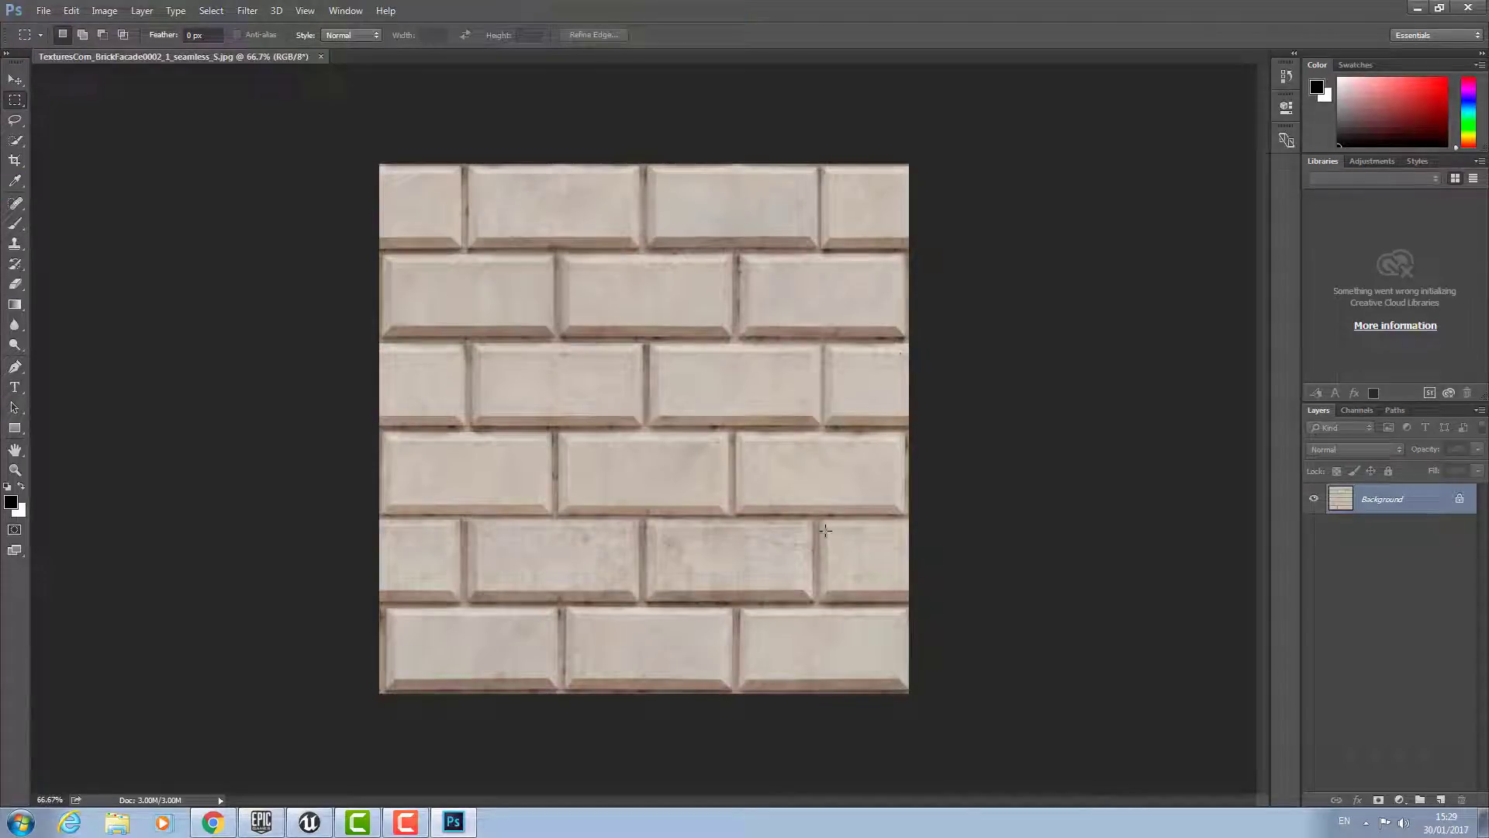
click(248, 12)
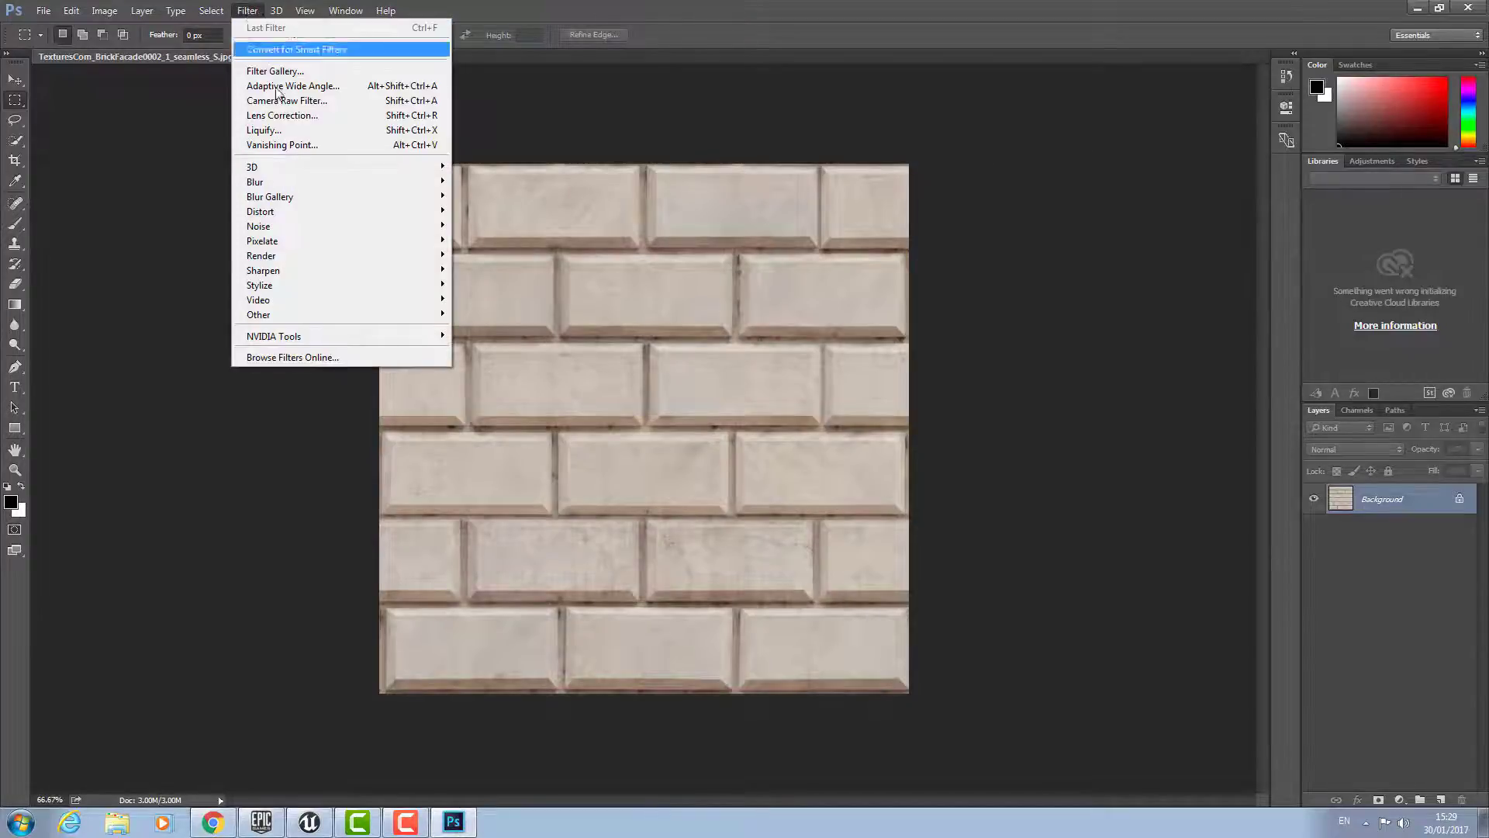
mouse_move(310, 169)
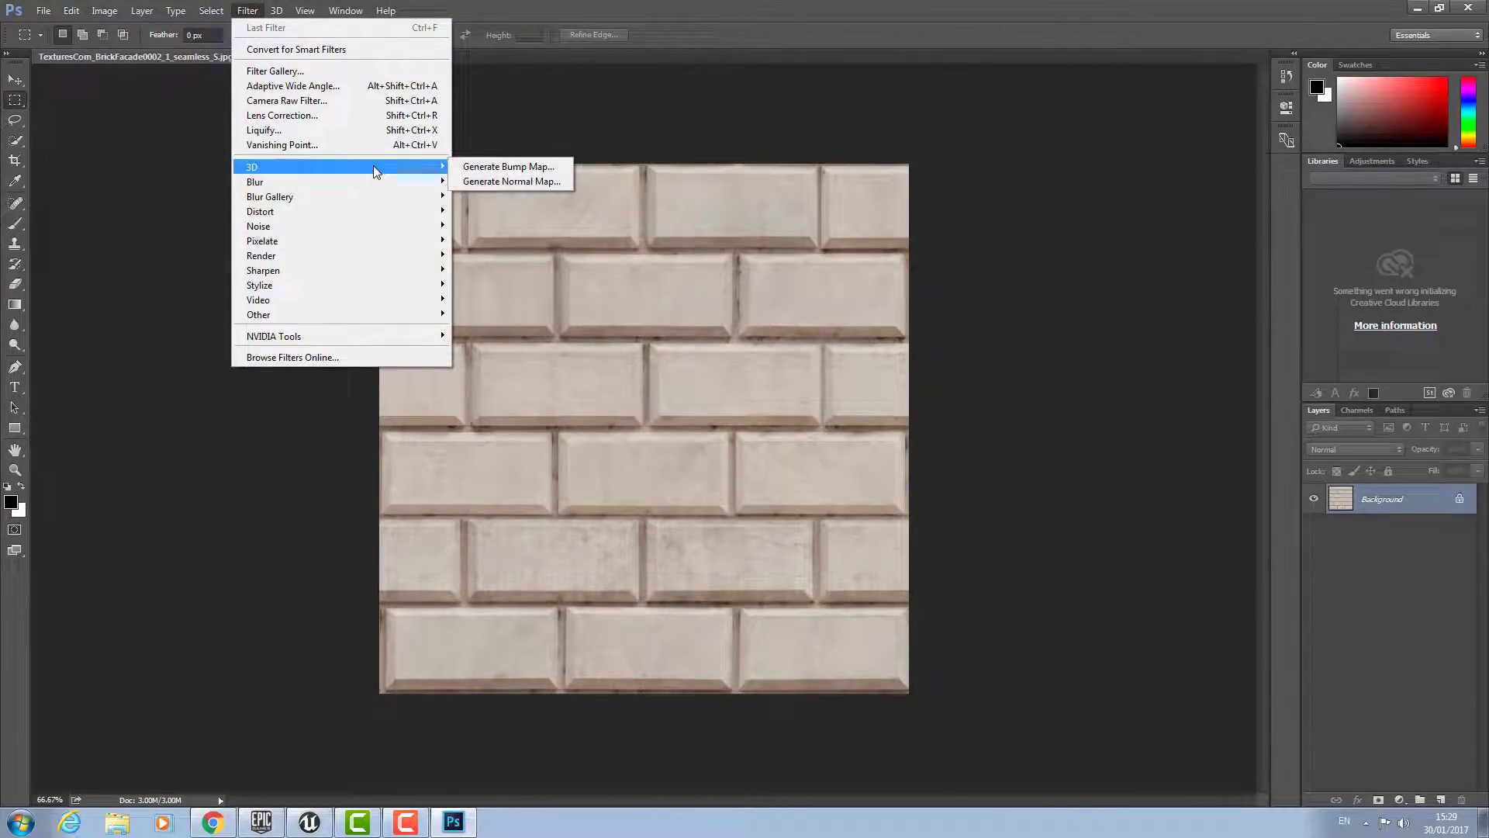
click(87, 120)
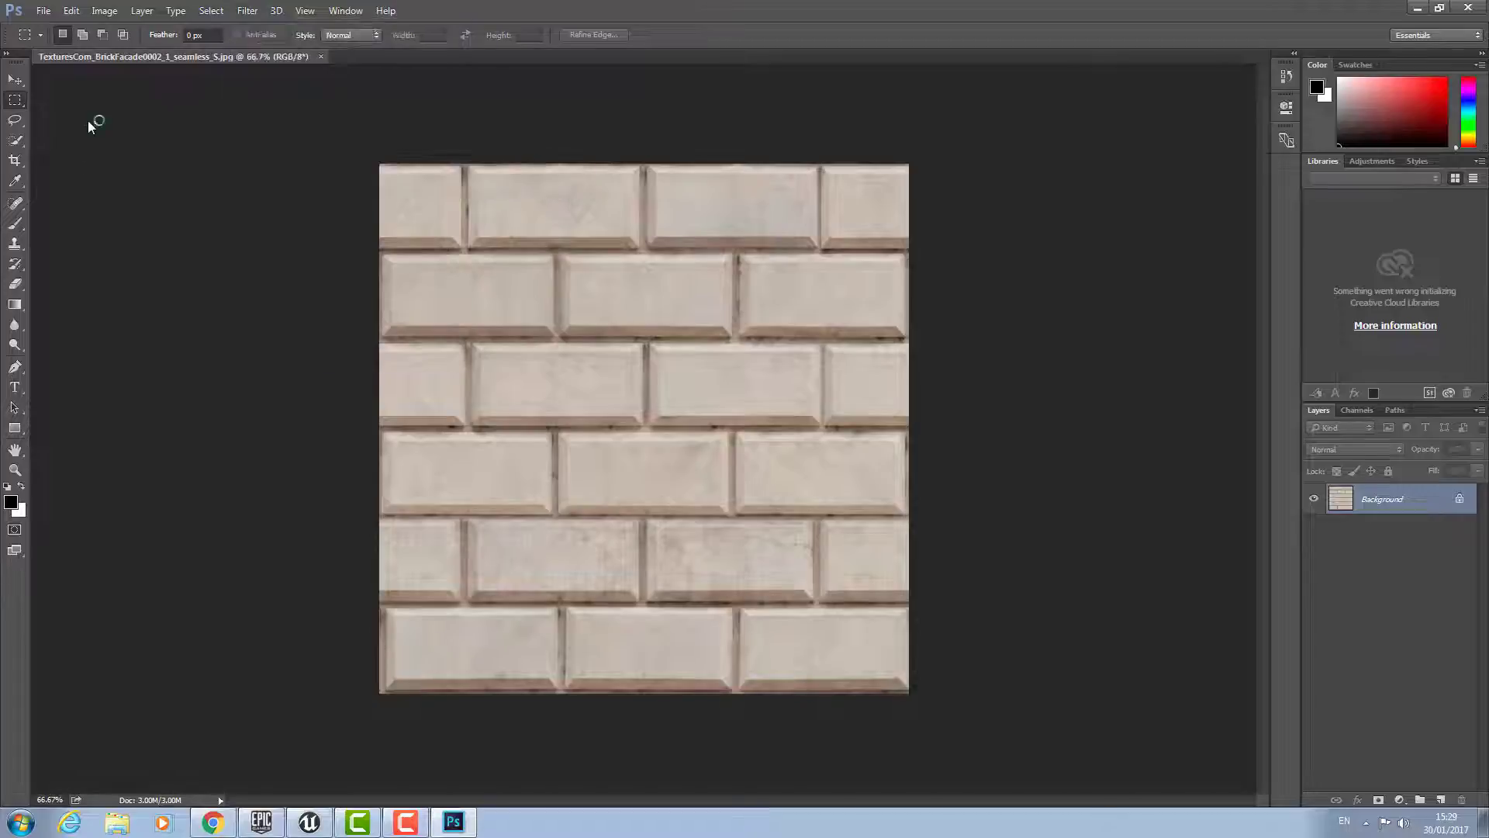
- Save the brick texture in Downloads as Brick in Targa format at 24 bits/pixel
click(42, 11)
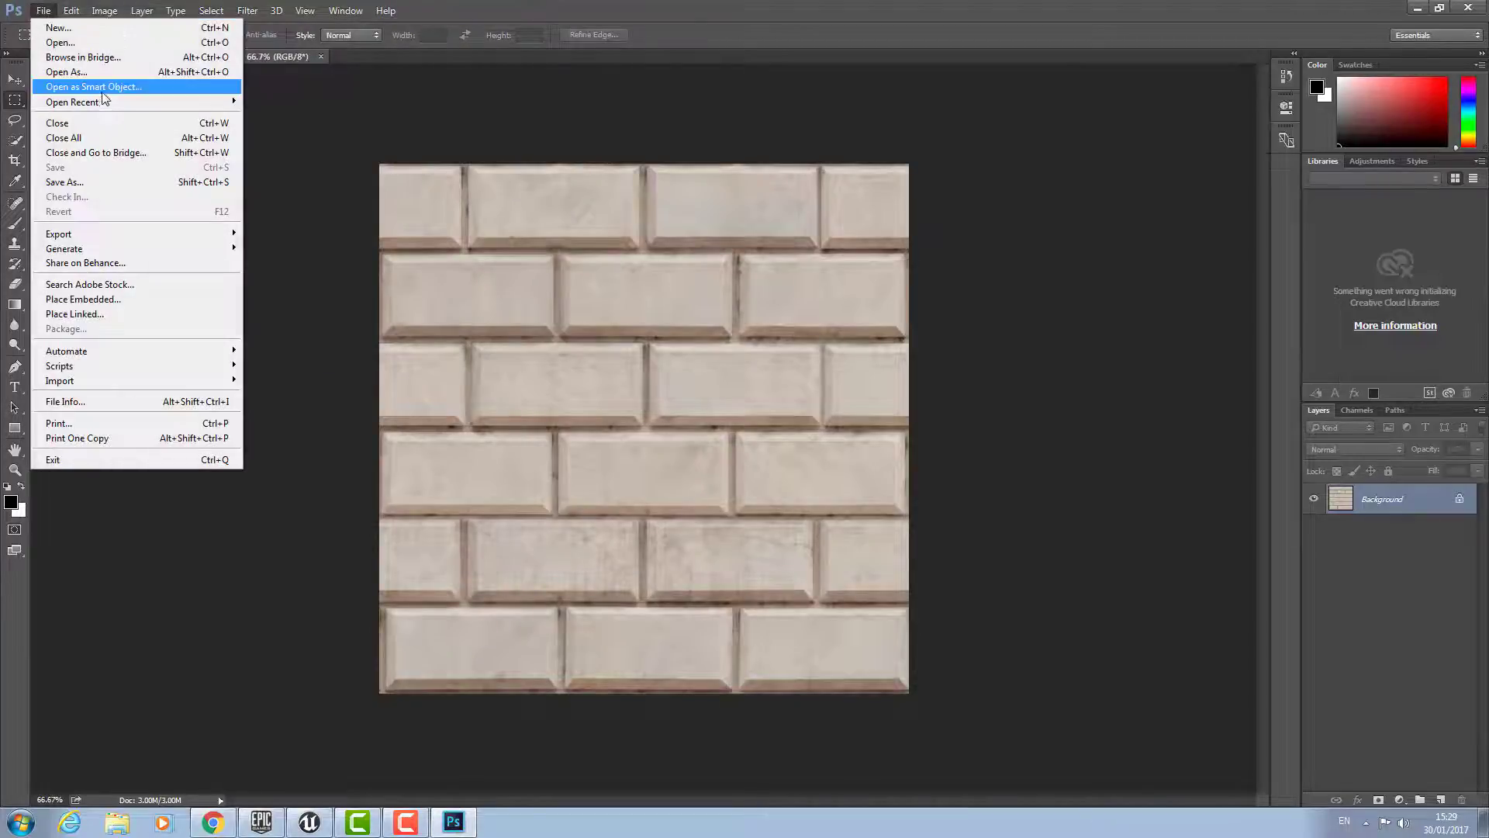
click(87, 182)
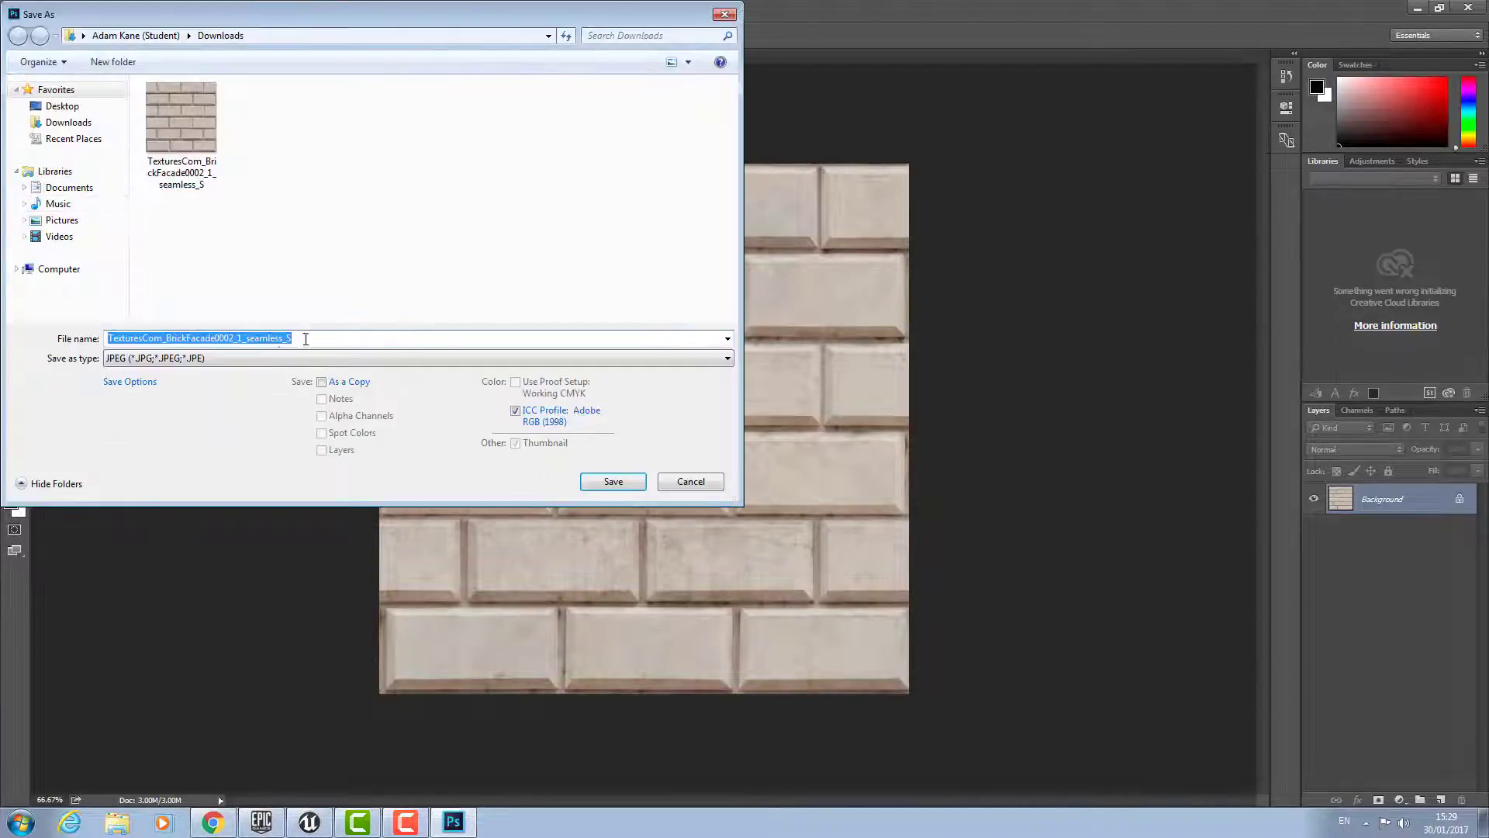
text(Brick)
click(418, 358)
click(282, 617)
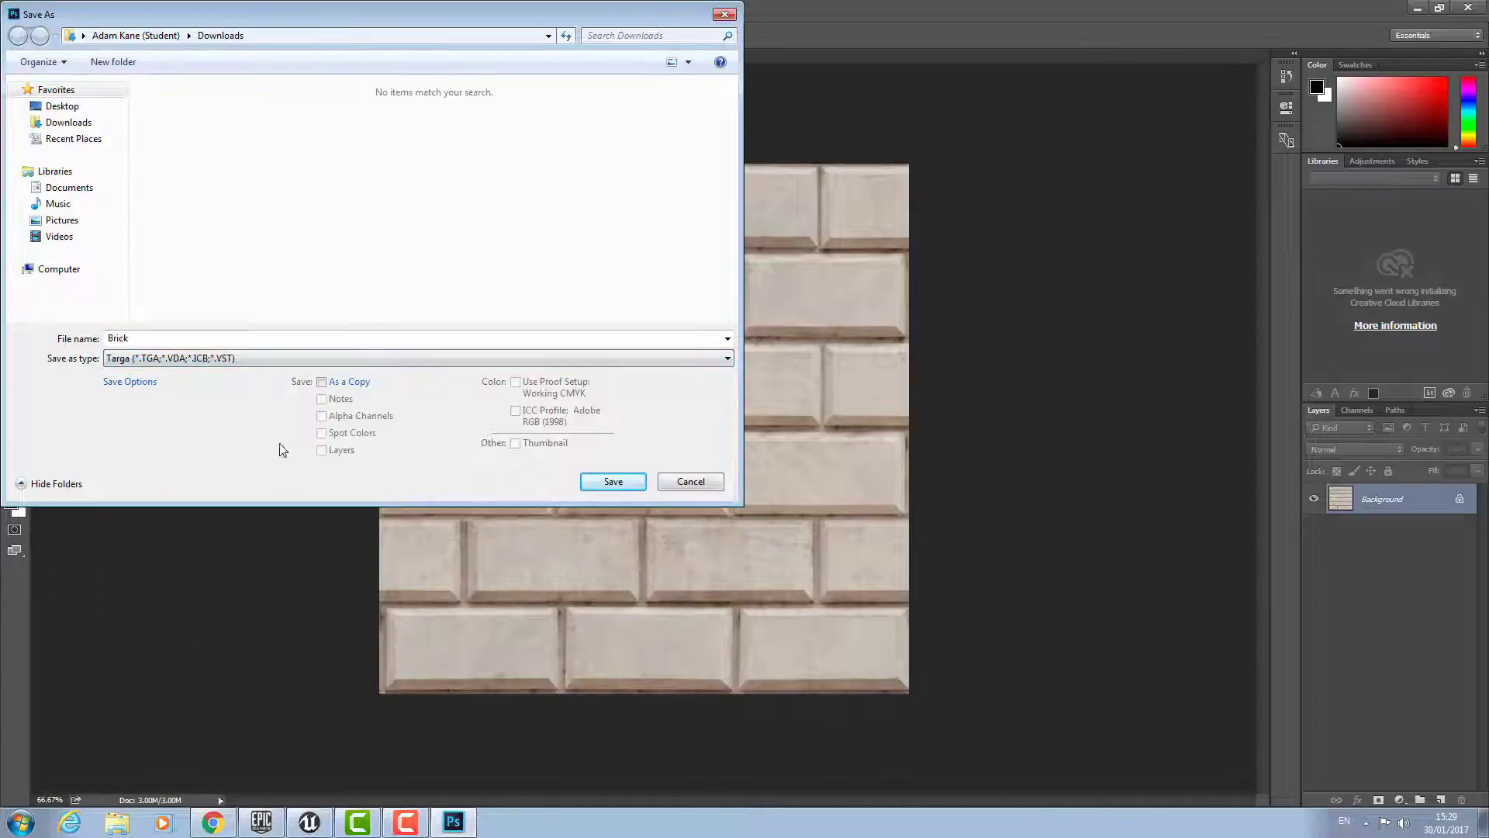
click(627, 482)
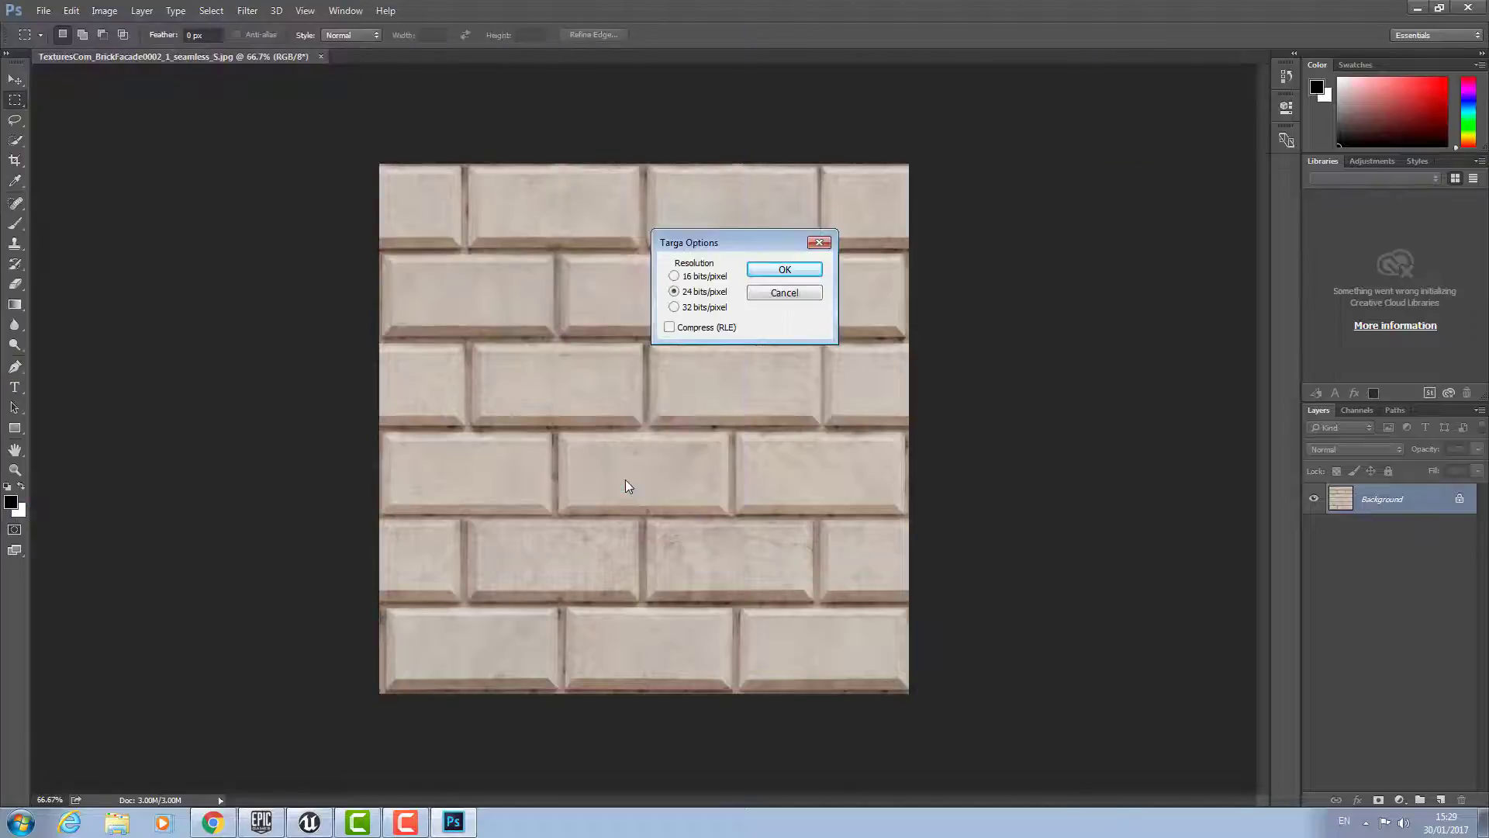
click(785, 270)
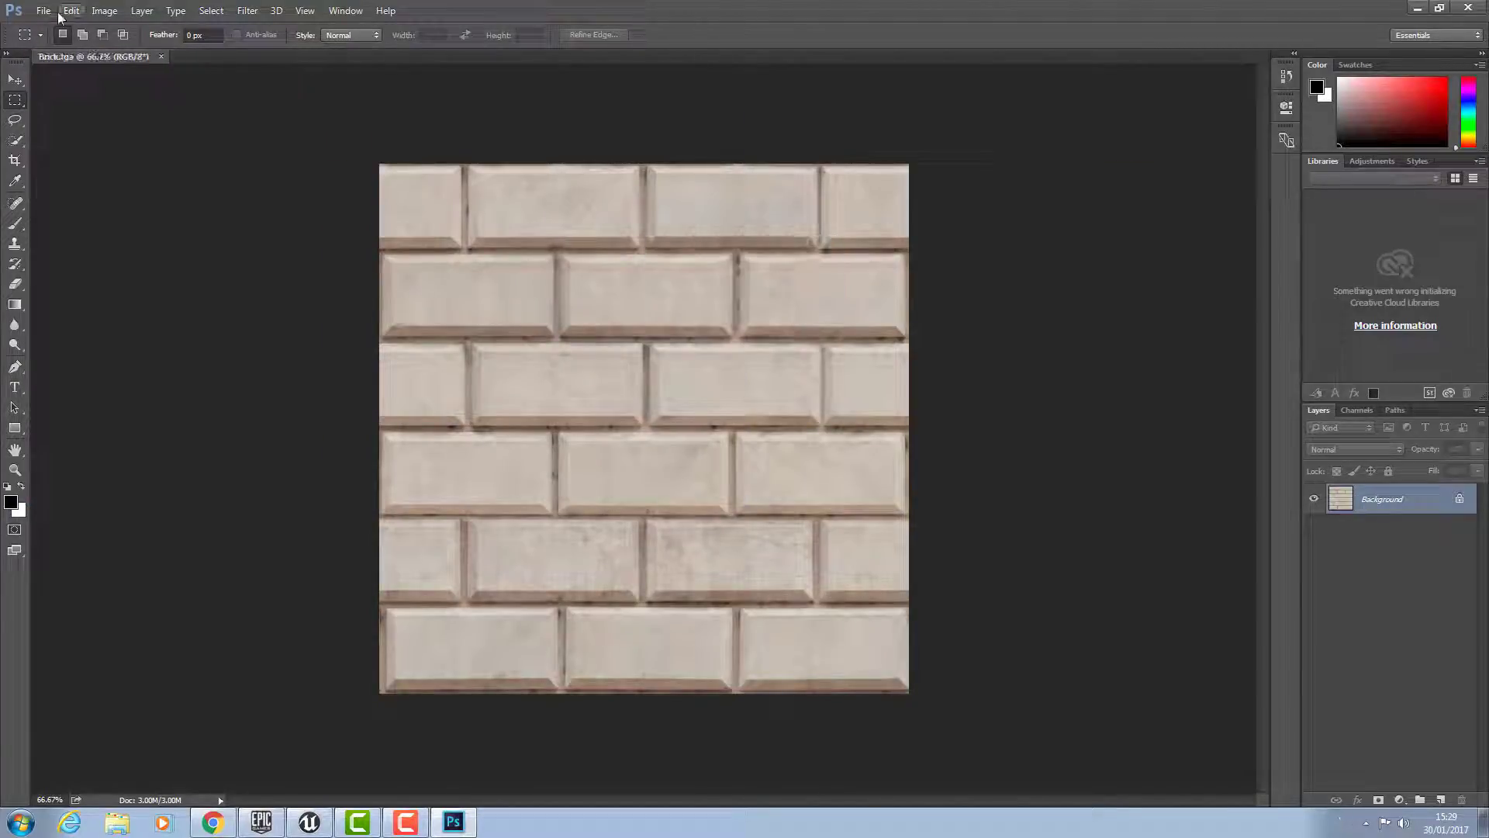
- Generate a normal map from the brick texture with medium contrast detail set to 40%, checking it on the preview sphere
click(247, 10)
mouse_move(256, 168)
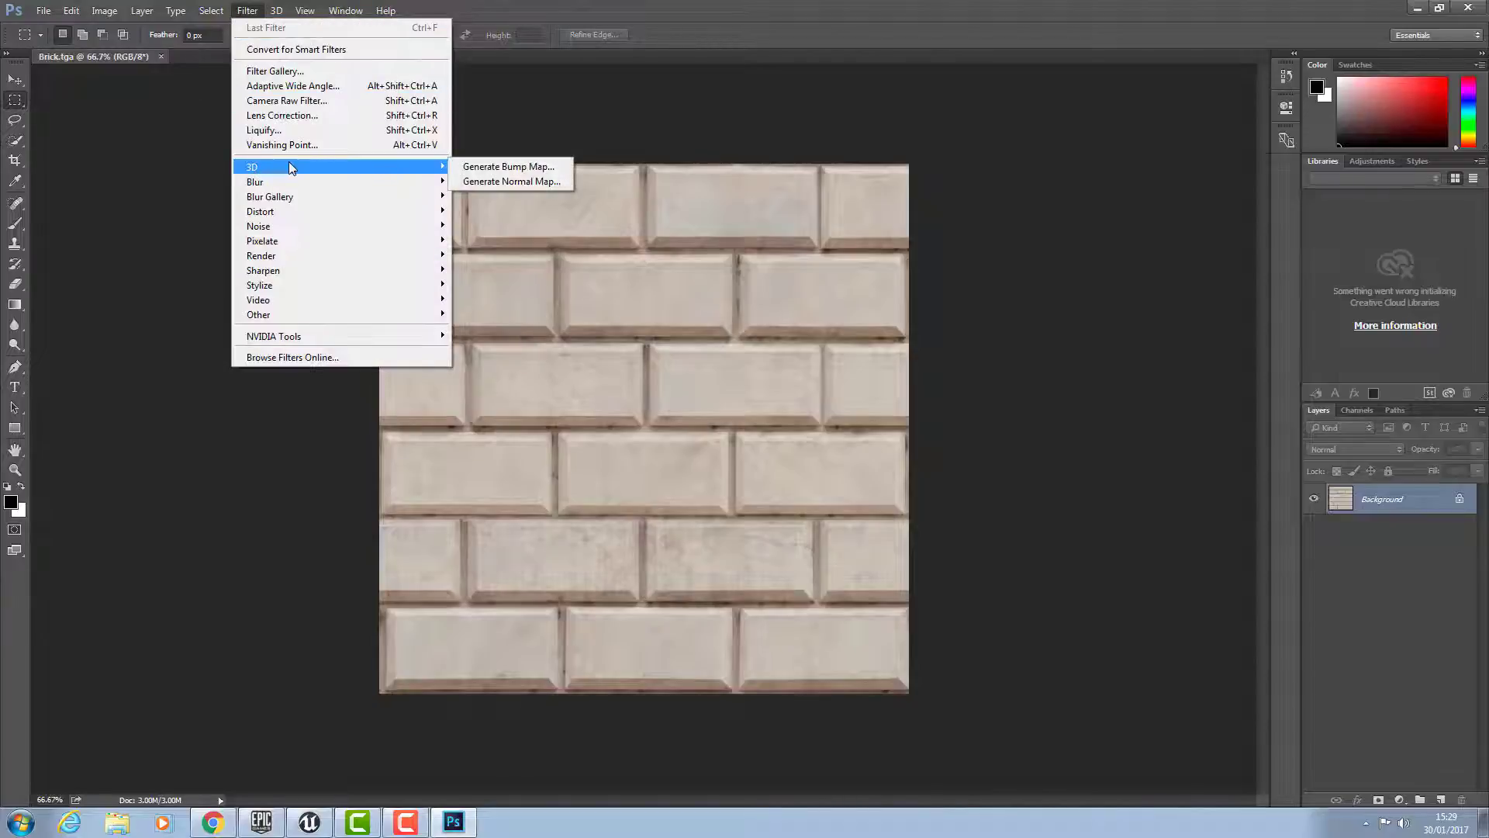
click(524, 183)
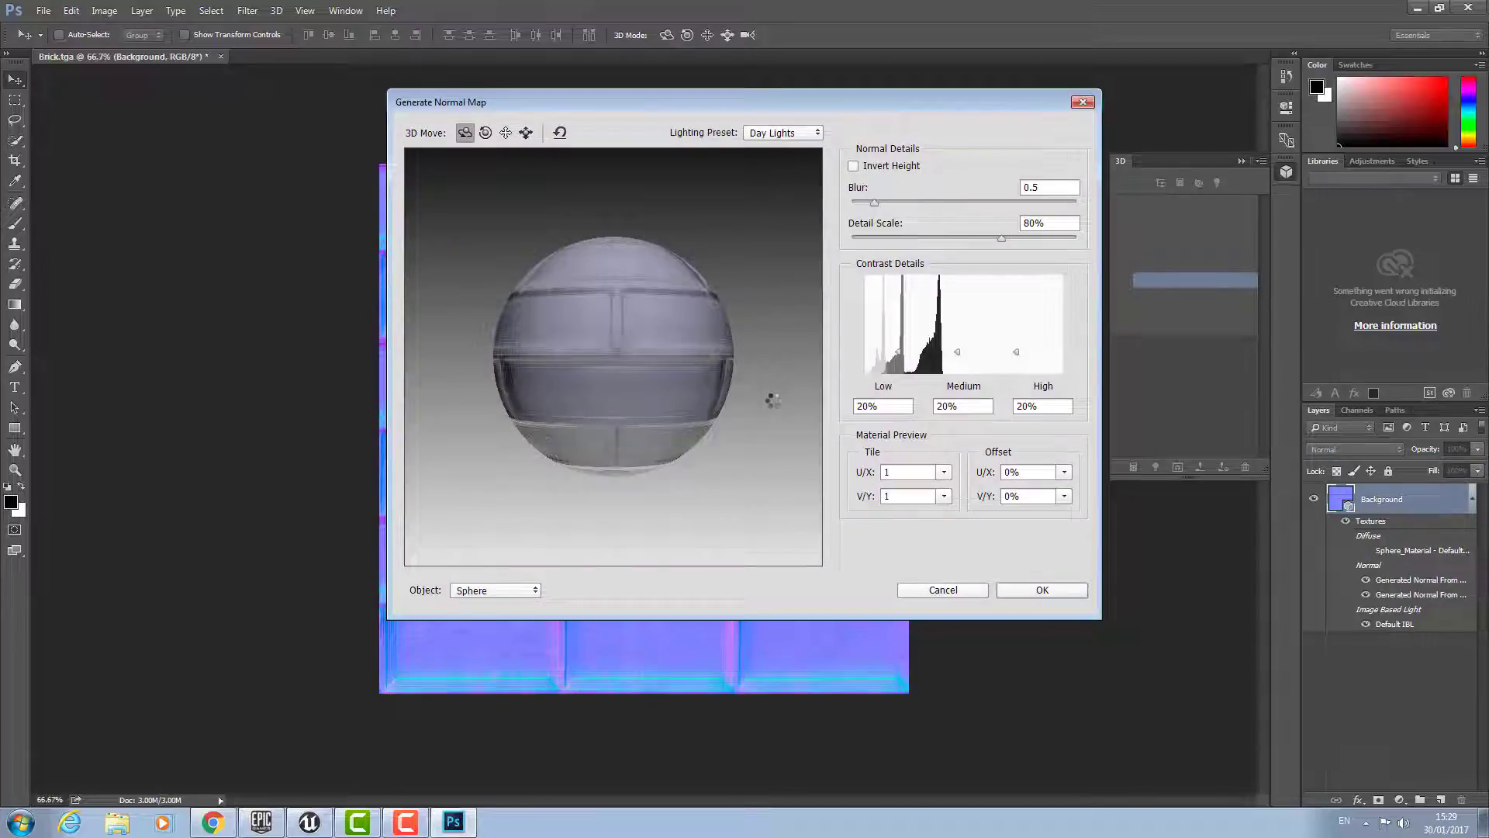
mouse_move(652, 388)
mouse_down()
mouse_move(618, 332)
mouse_move(625, 385)
mouse_up()
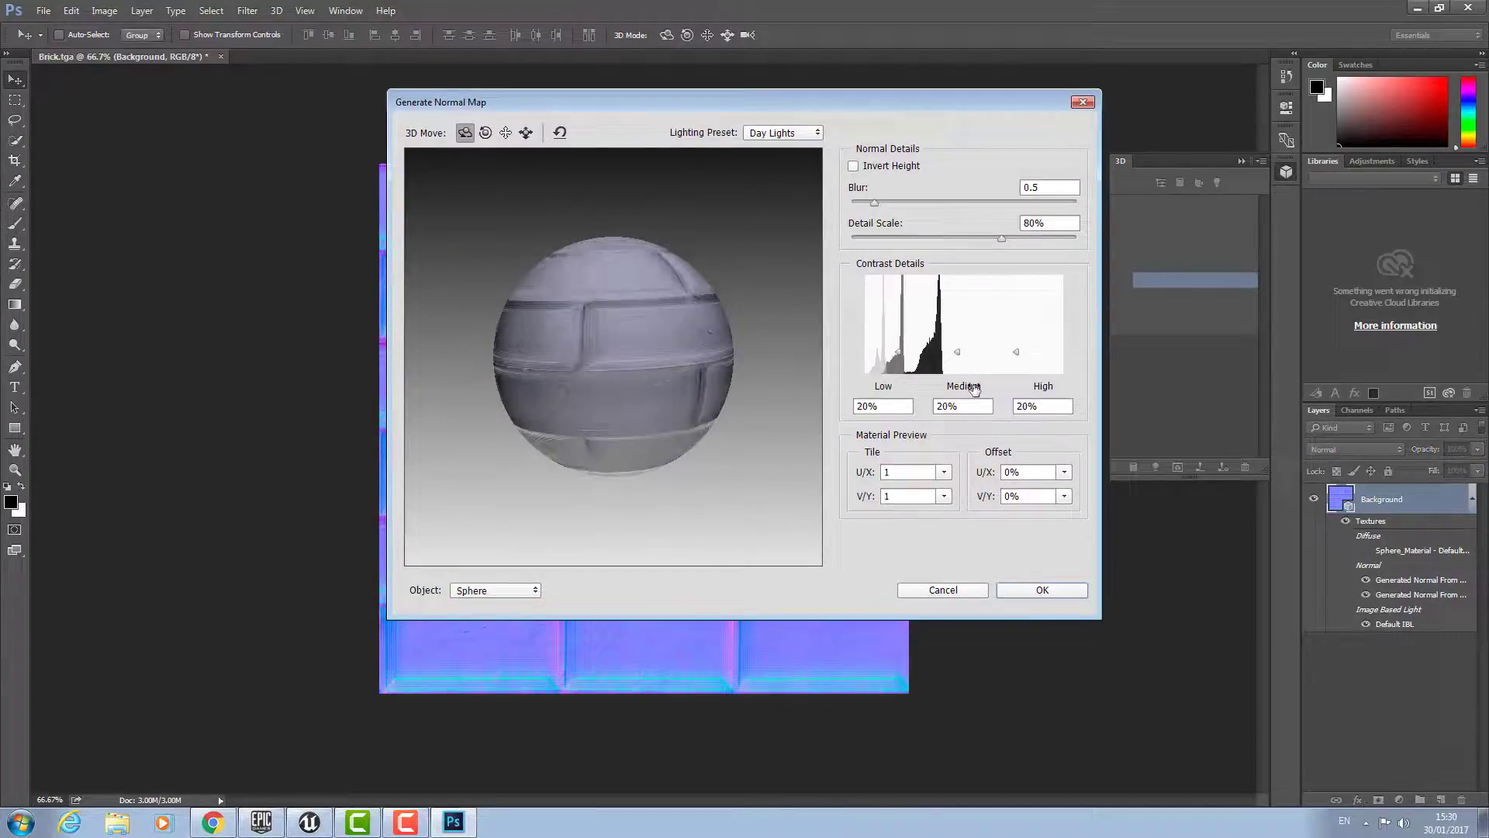
click(958, 335)
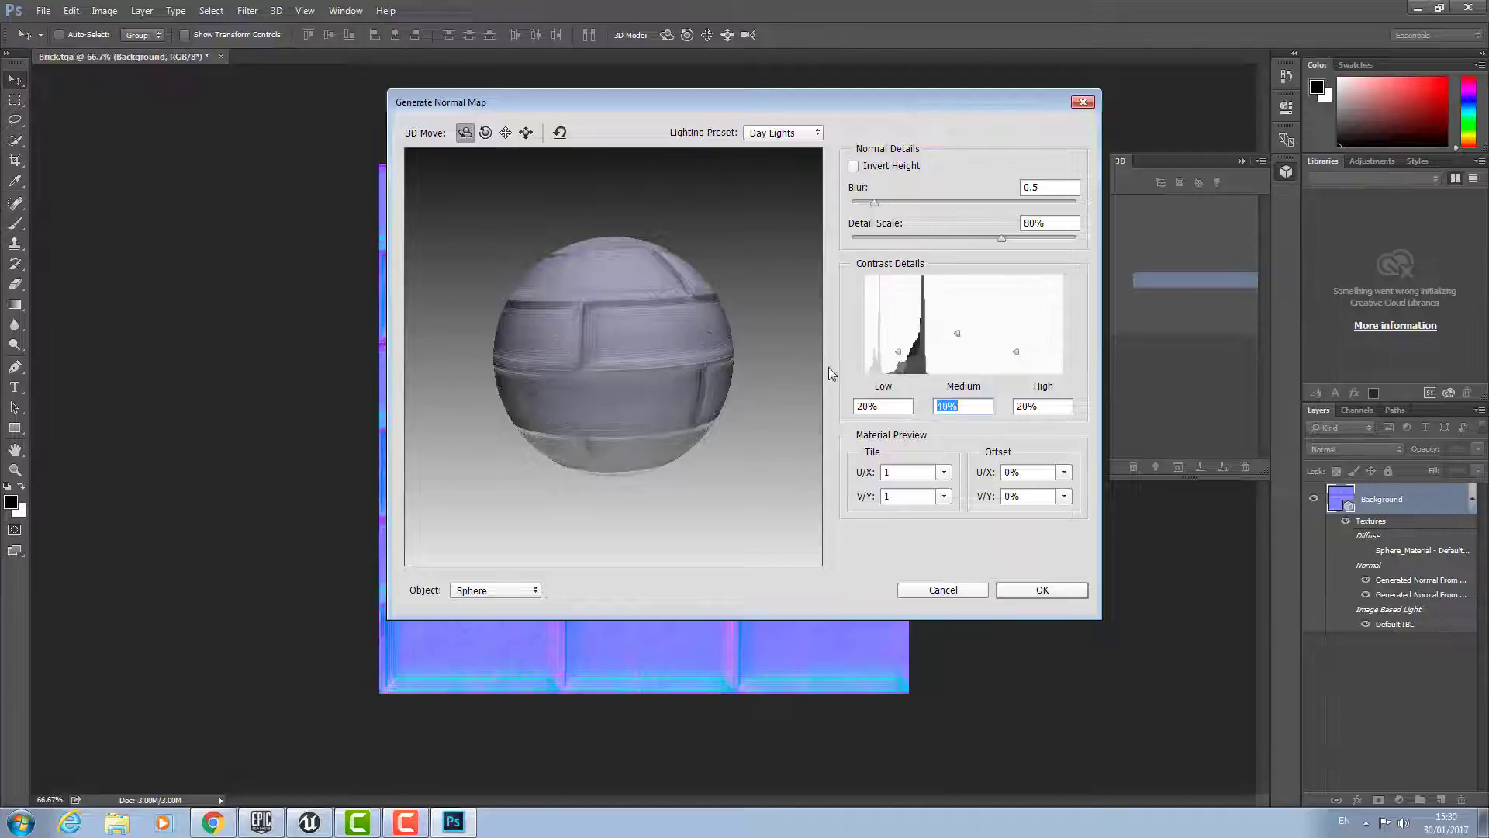
mouse_move(630, 374)
mouse_down()
mouse_move(633, 339)
mouse_move(631, 383)
mouse_up()
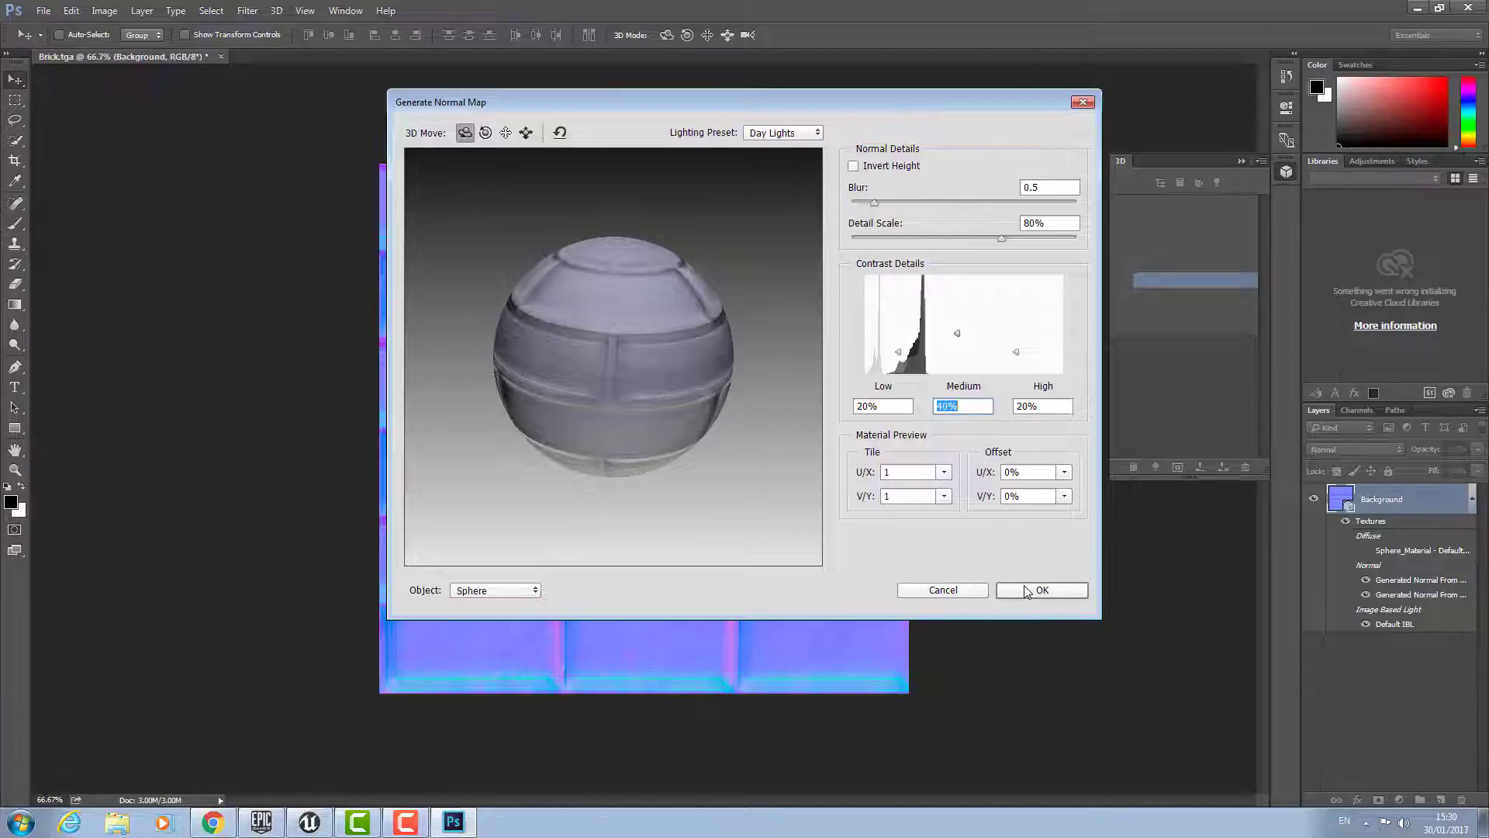
click(1025, 588)
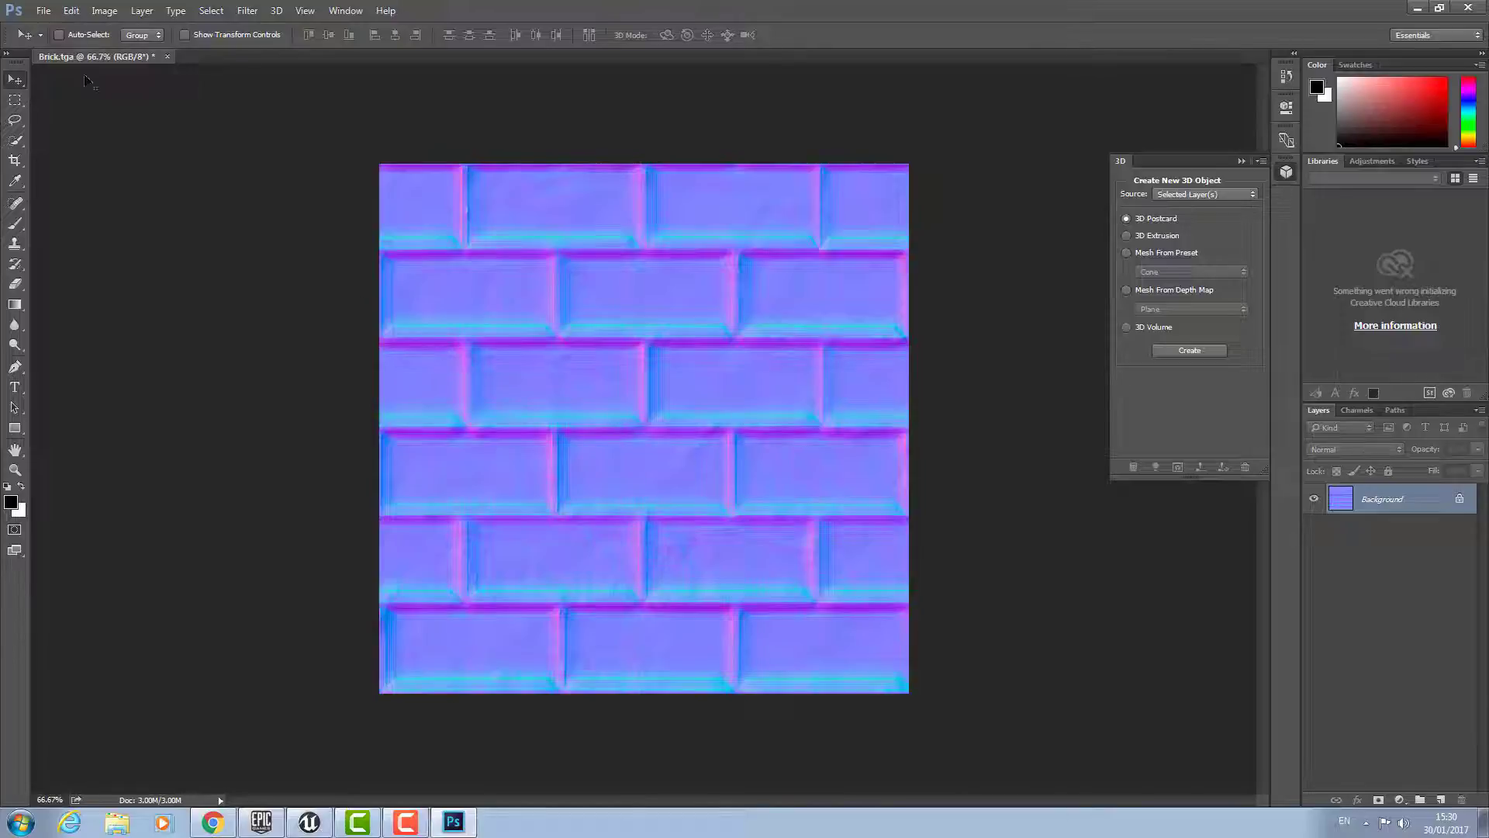
- Save the normal map as Brick_3D in Targa format at 32 bits/pixel and close Photoshop
click(44, 10)
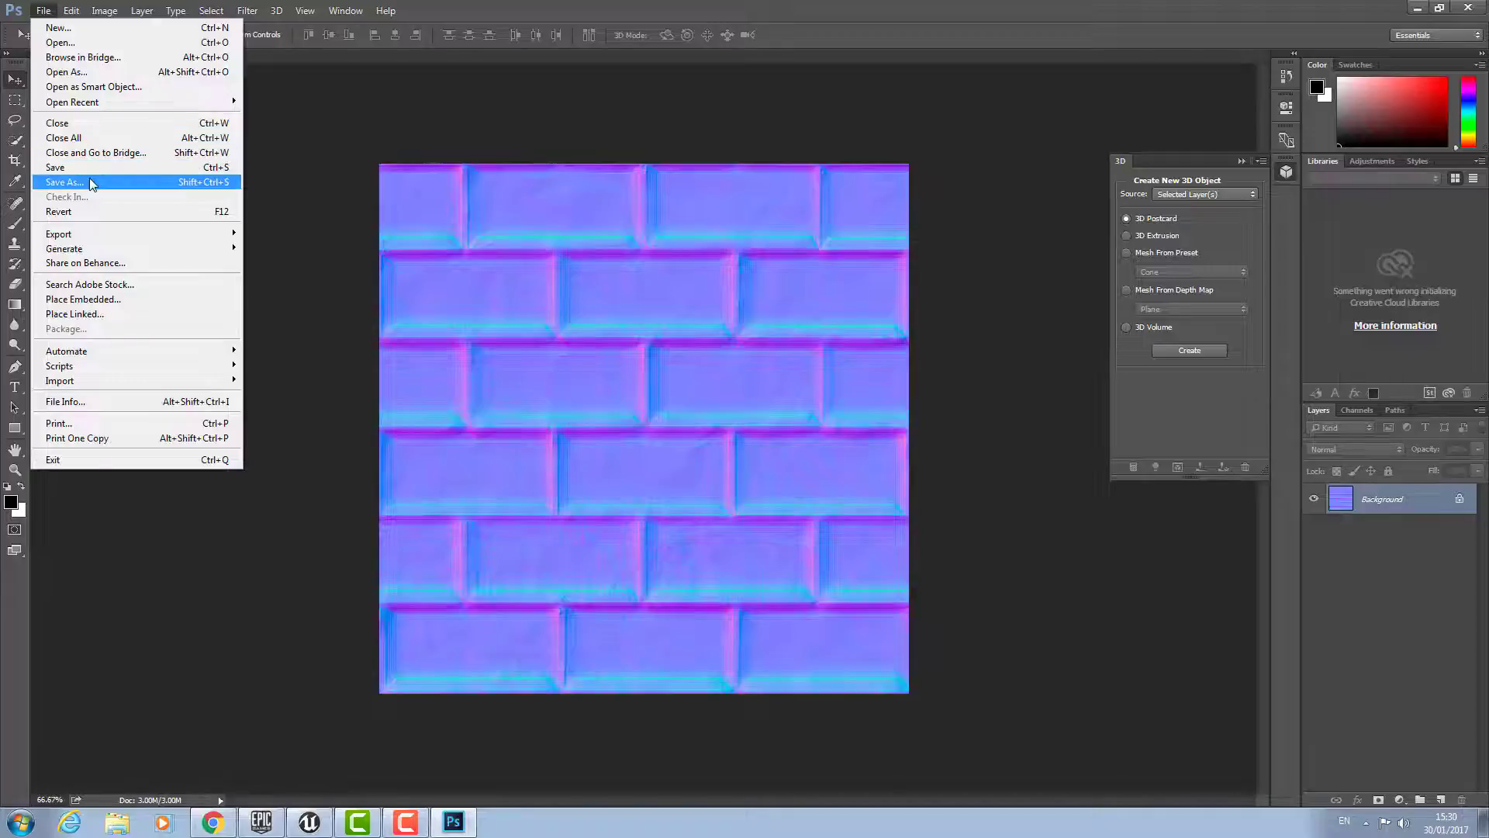
click(90, 182)
click(241, 338)
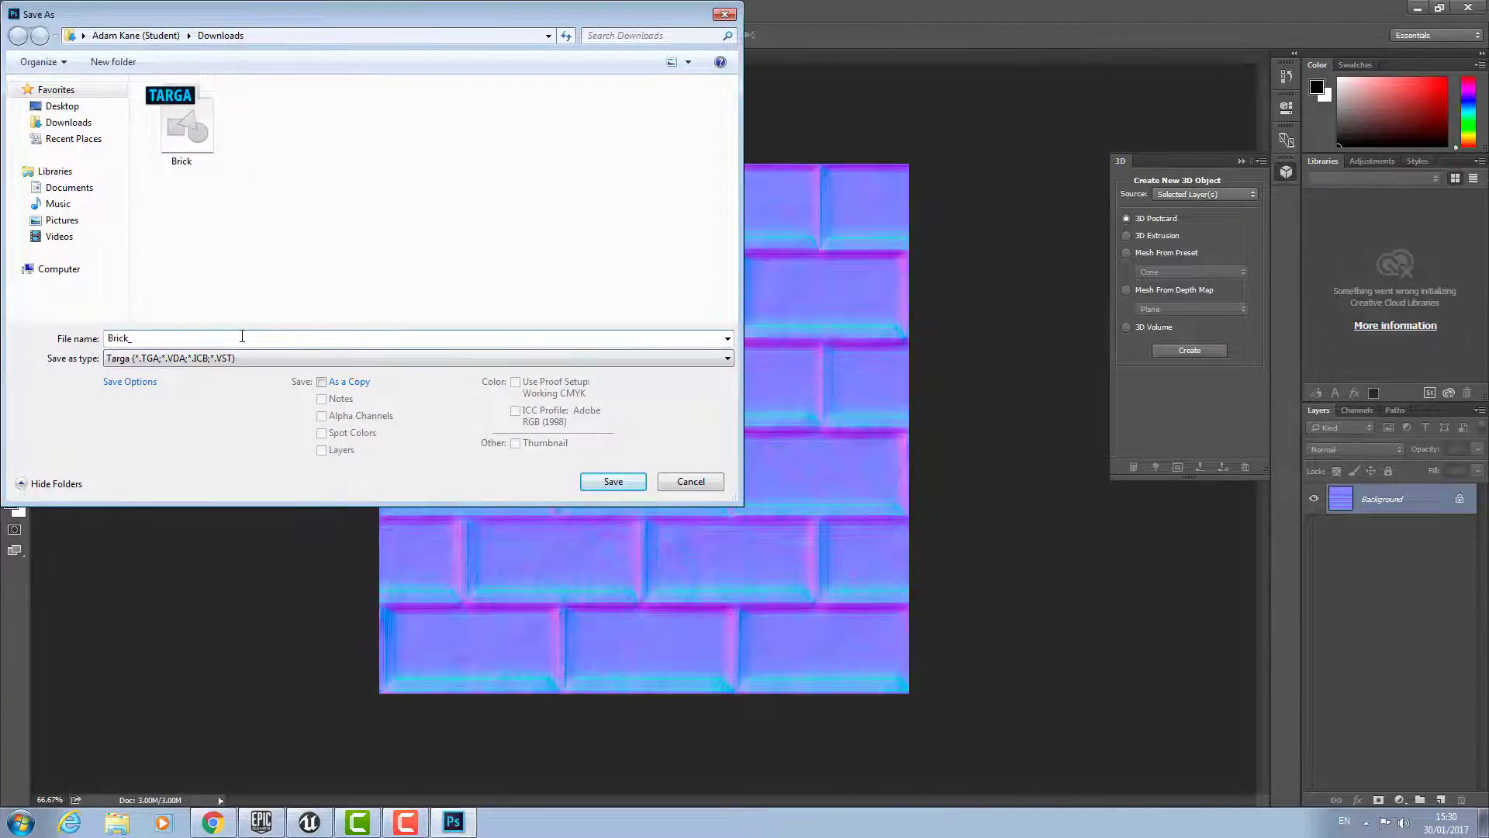
key(Return)
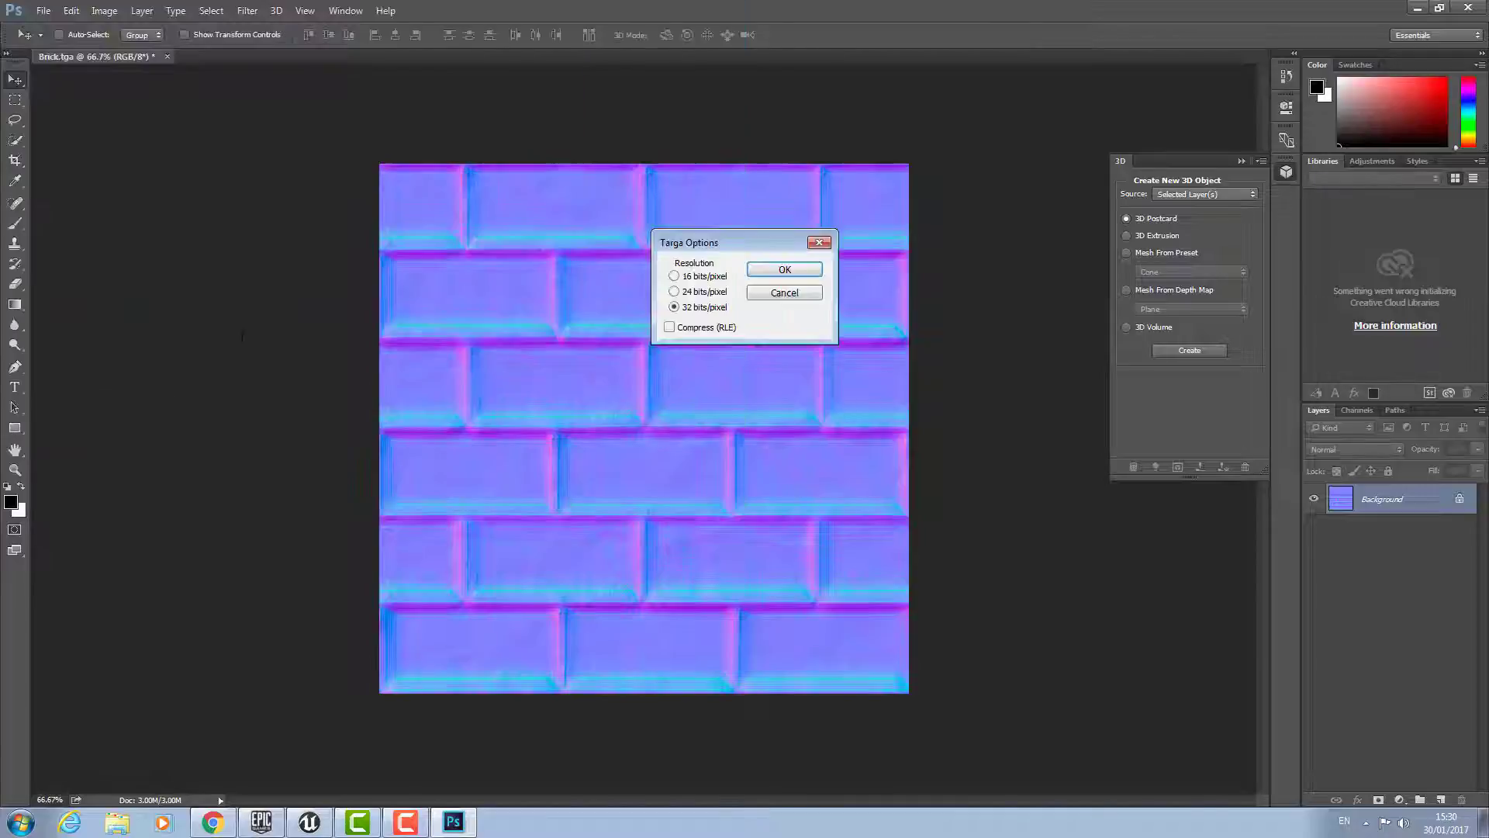
click(772, 269)
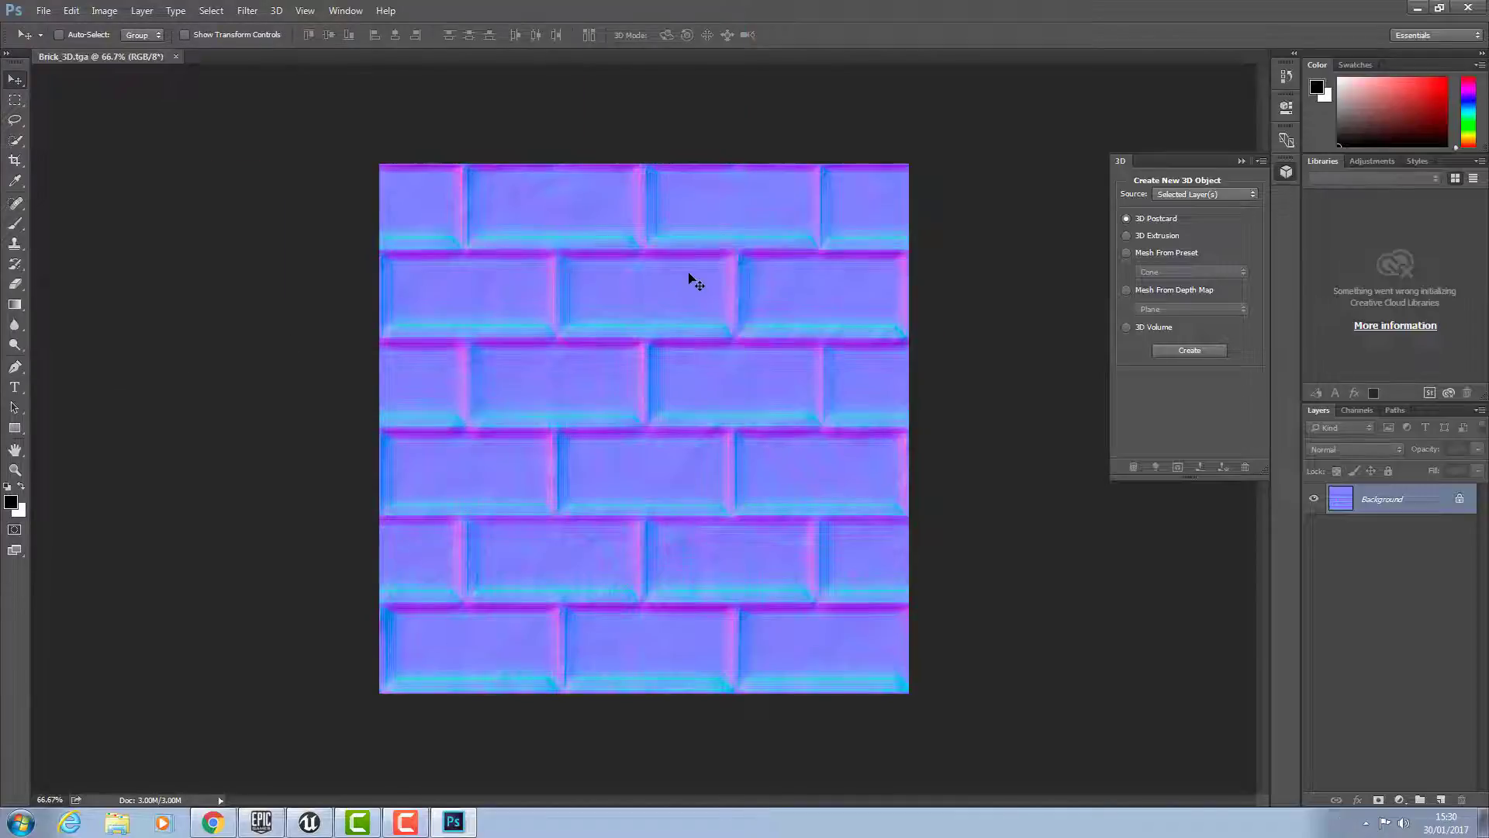
click(1470, 7)
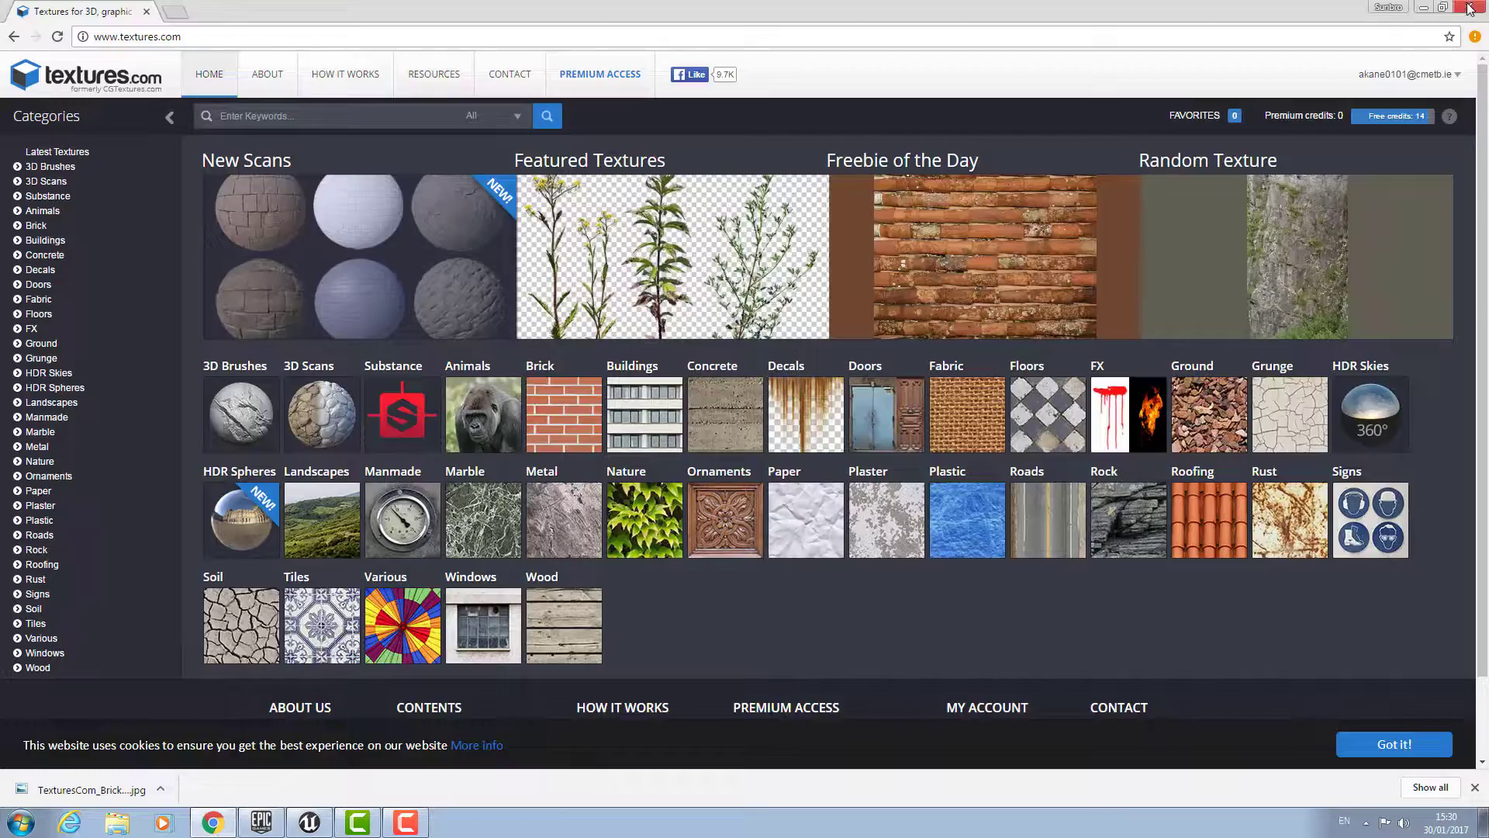
- Switch to the Unreal Engine editor, create a folder named tEXTURES inside FirstPersonBP, and open it
click(1431, 7)
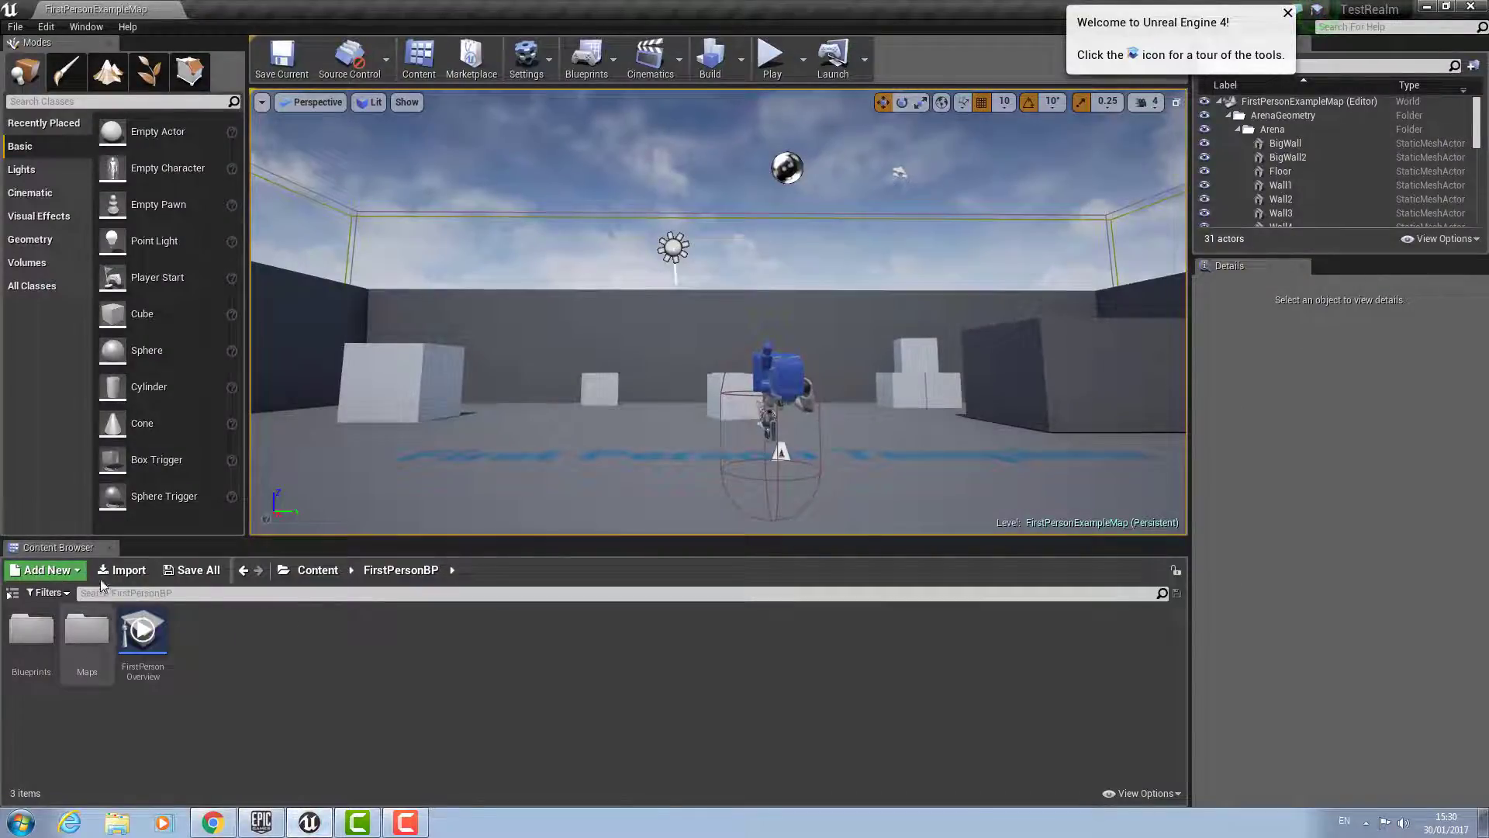
click(47, 570)
click(81, 161)
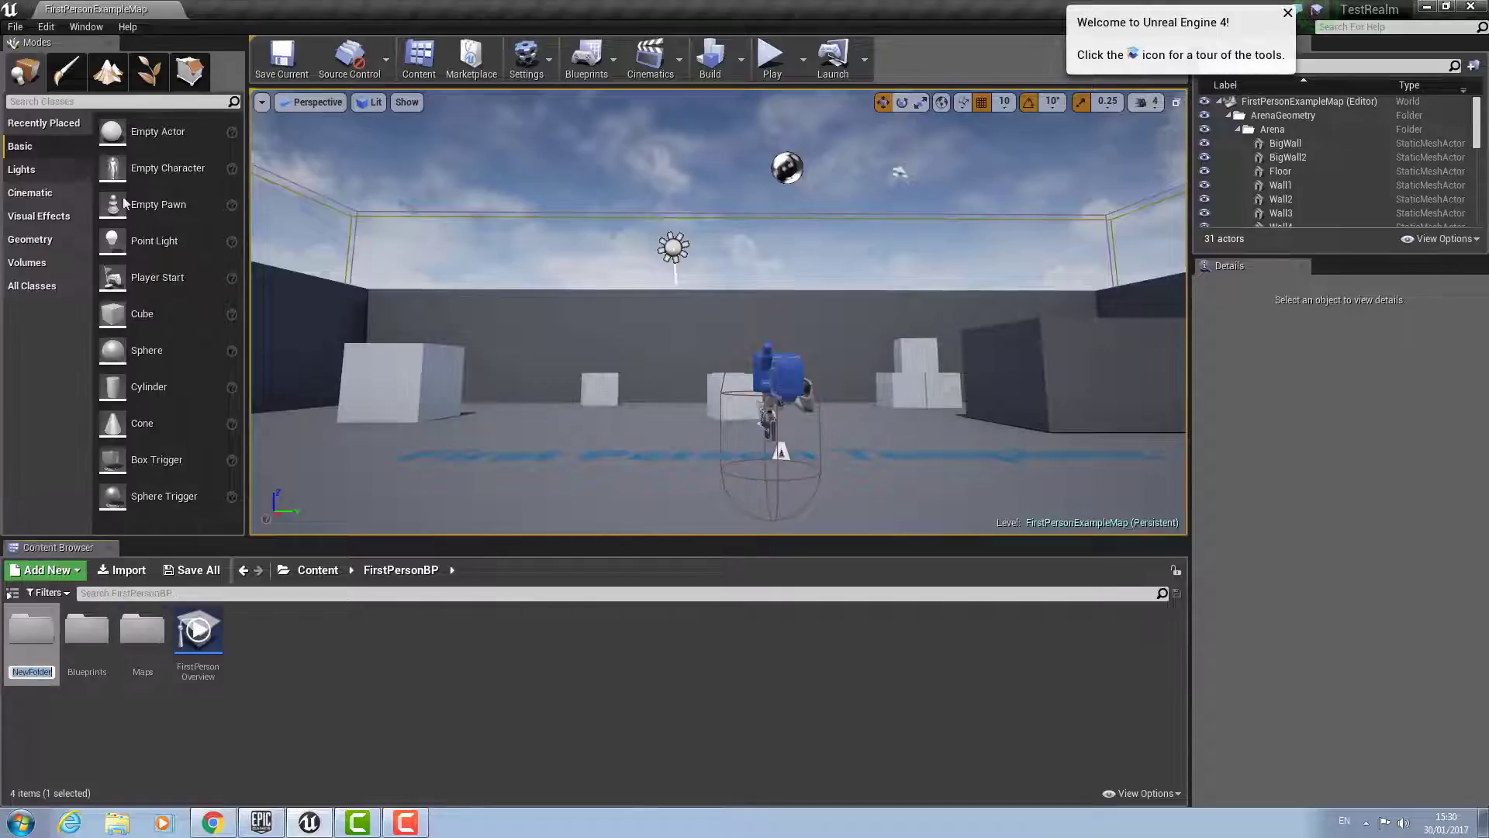
text(tEX)
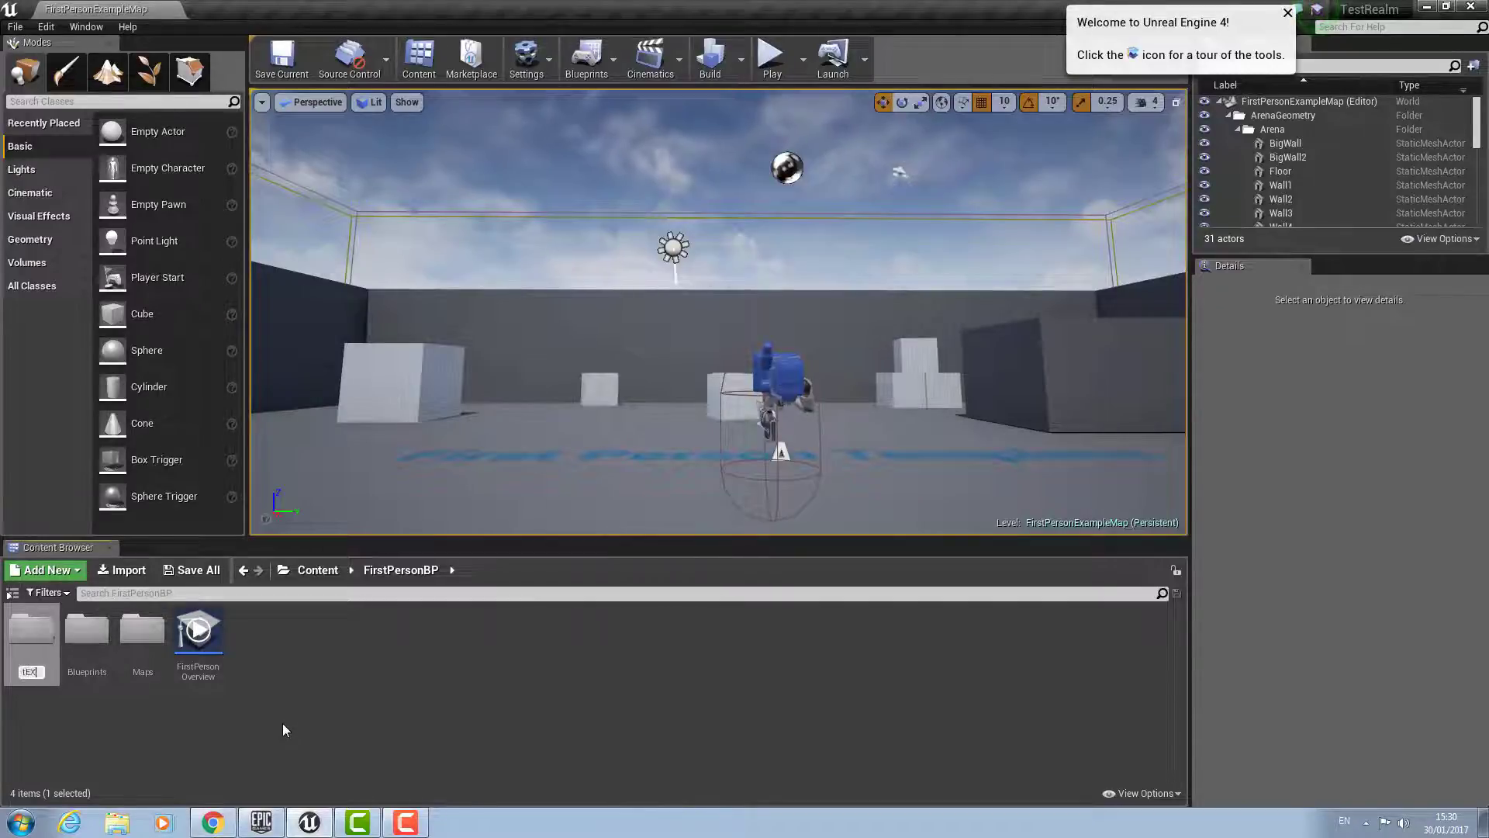
text(TURES)
key(Return)
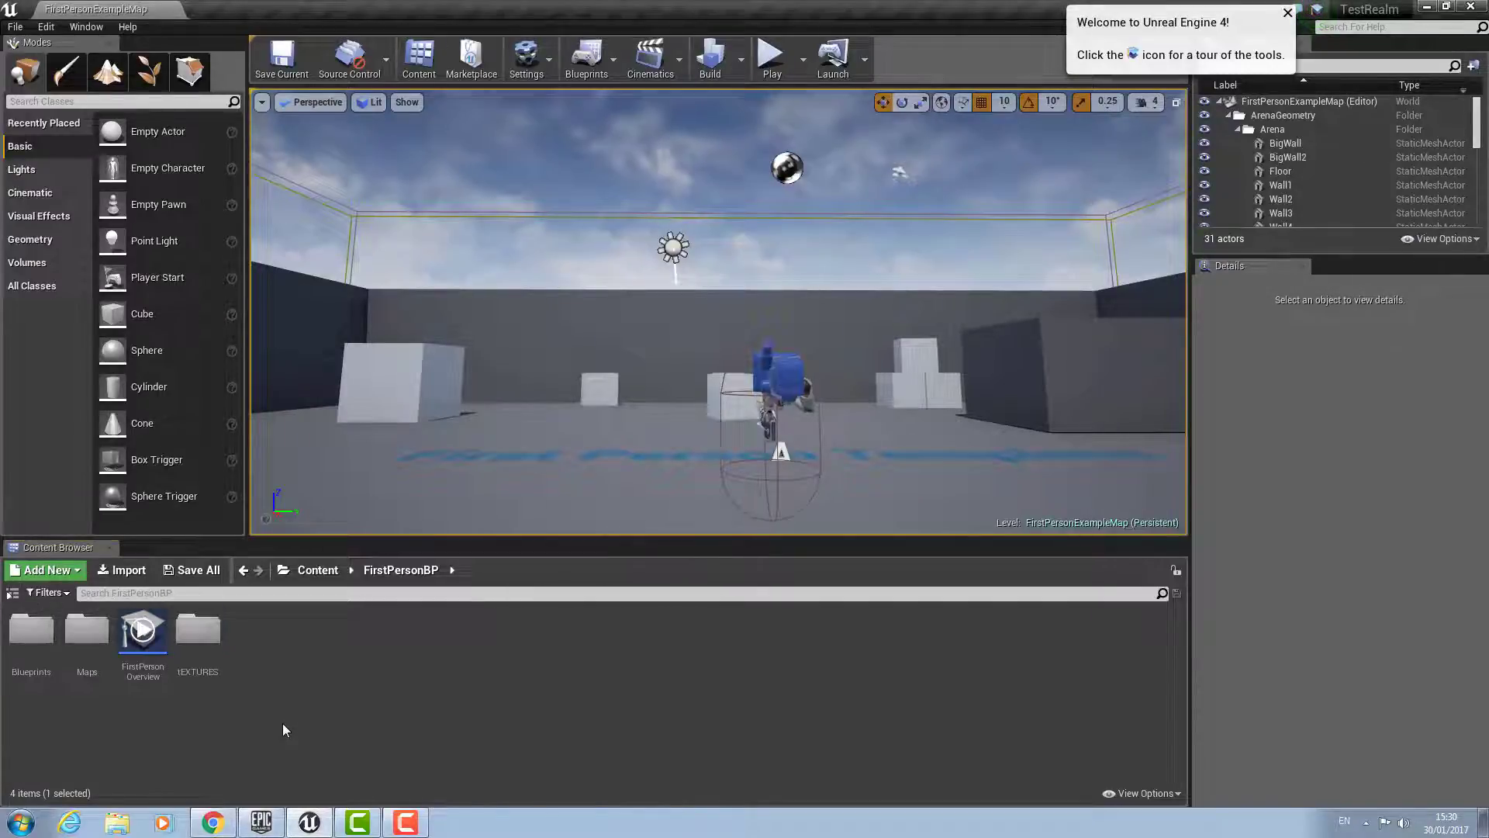
double_click(197, 630)
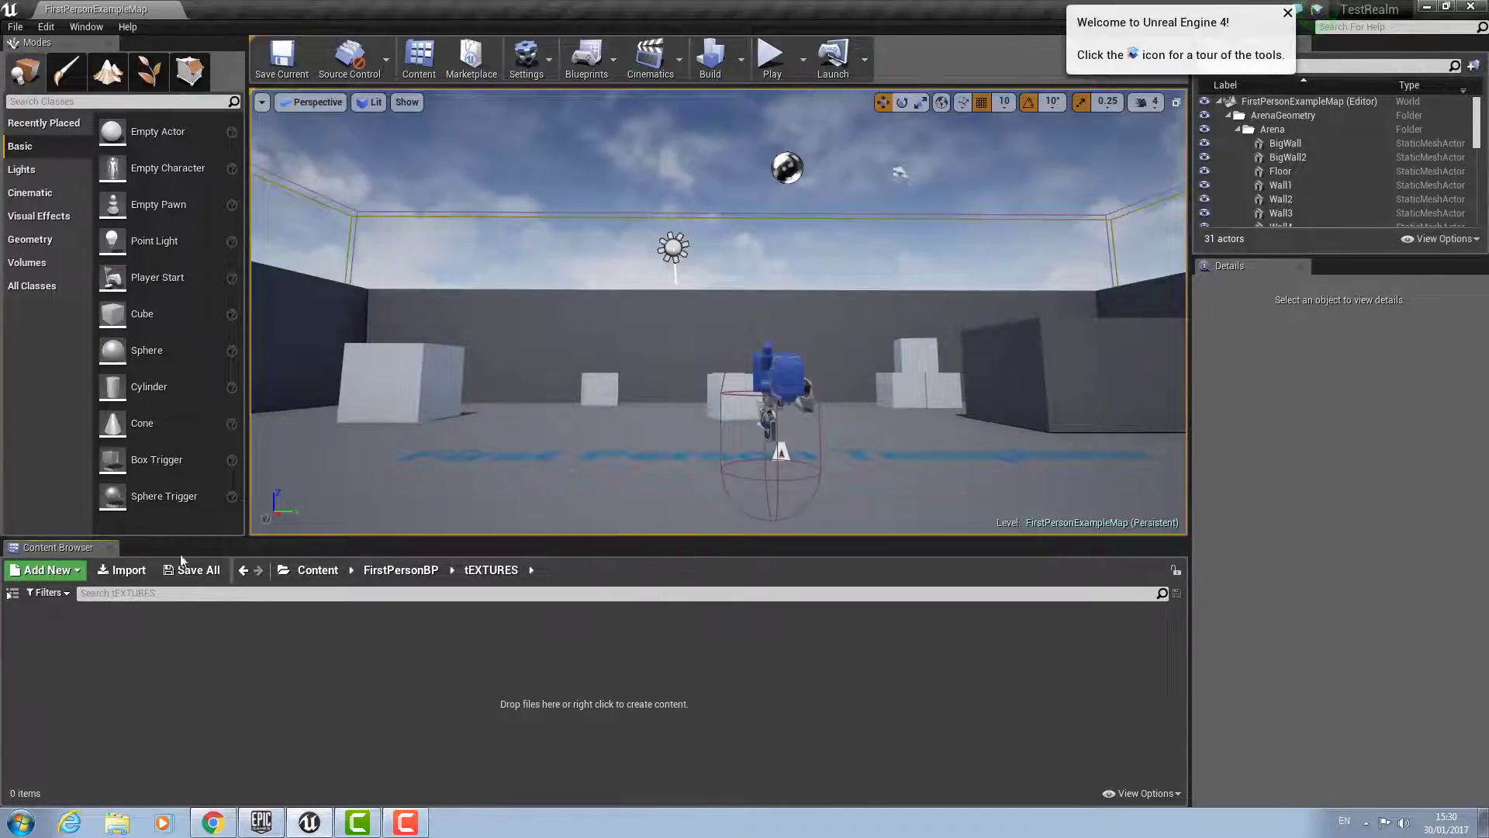
- Import the Brick and Brick_3D Targa files from Downloads into the tEXTURES folder and save both textures
click(115, 577)
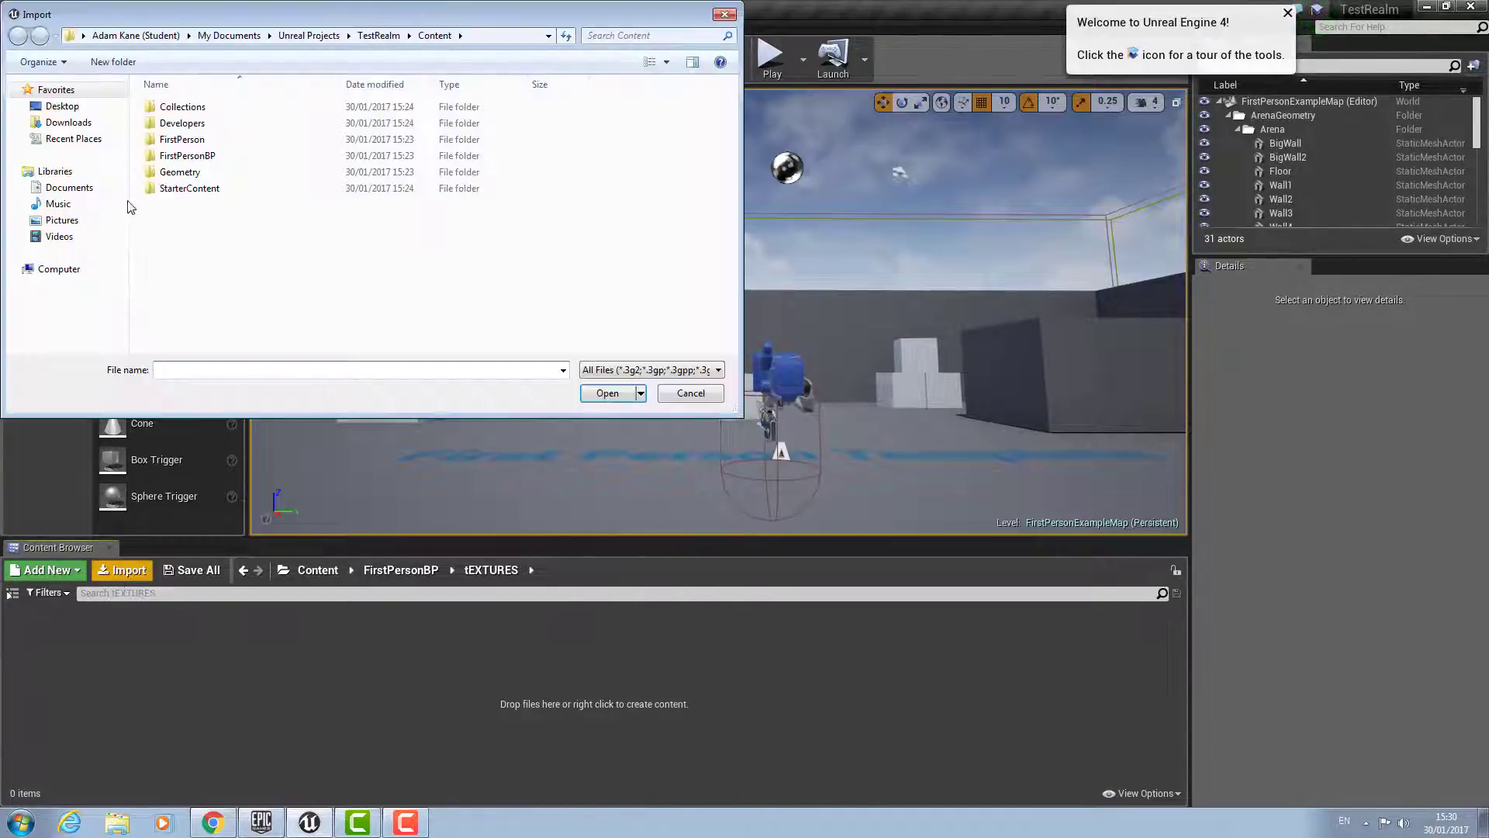
click(68, 122)
click(181, 124)
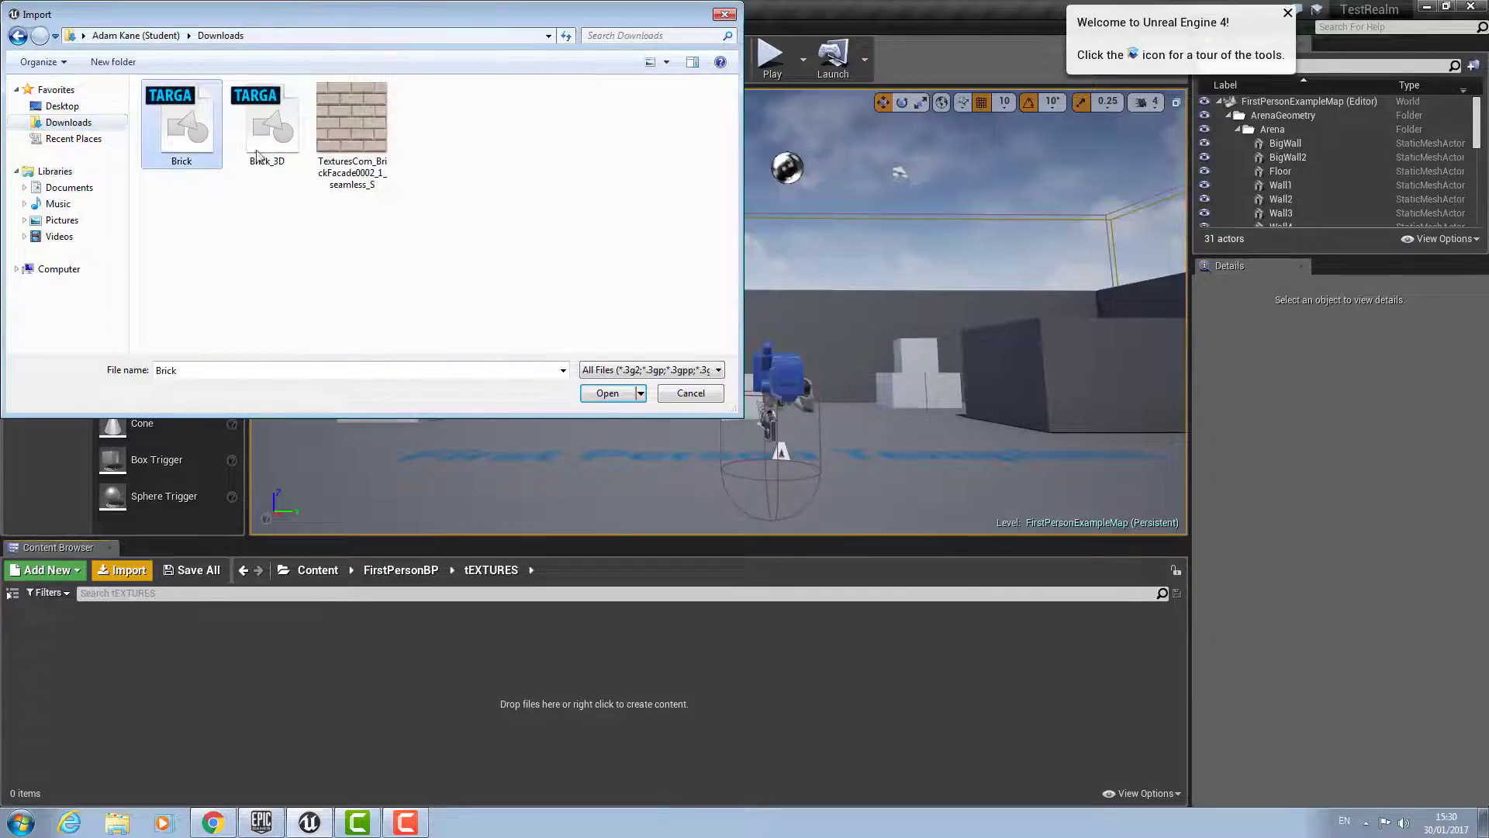
ctrl+click(271, 144)
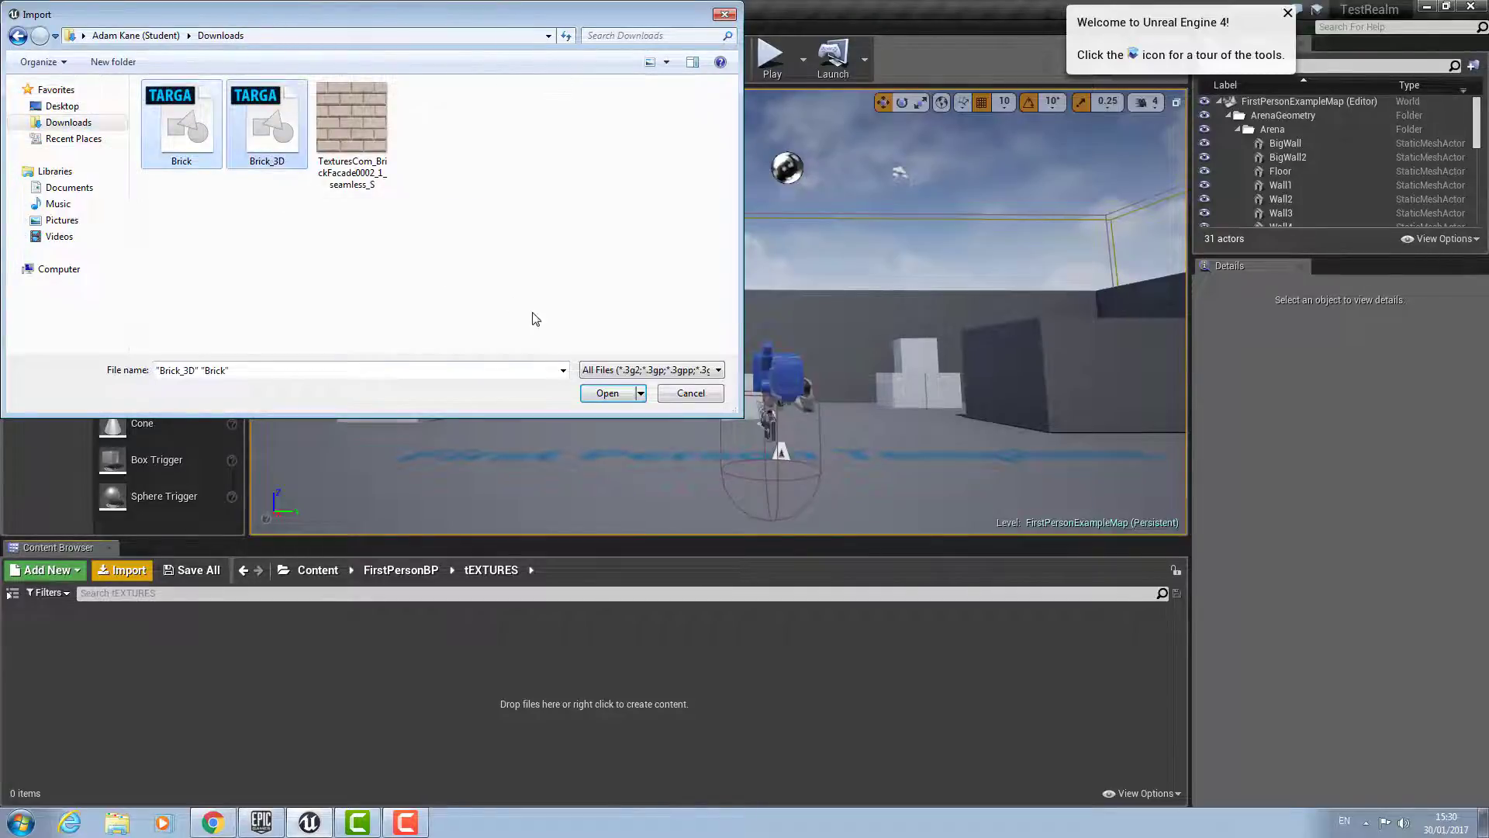
click(604, 393)
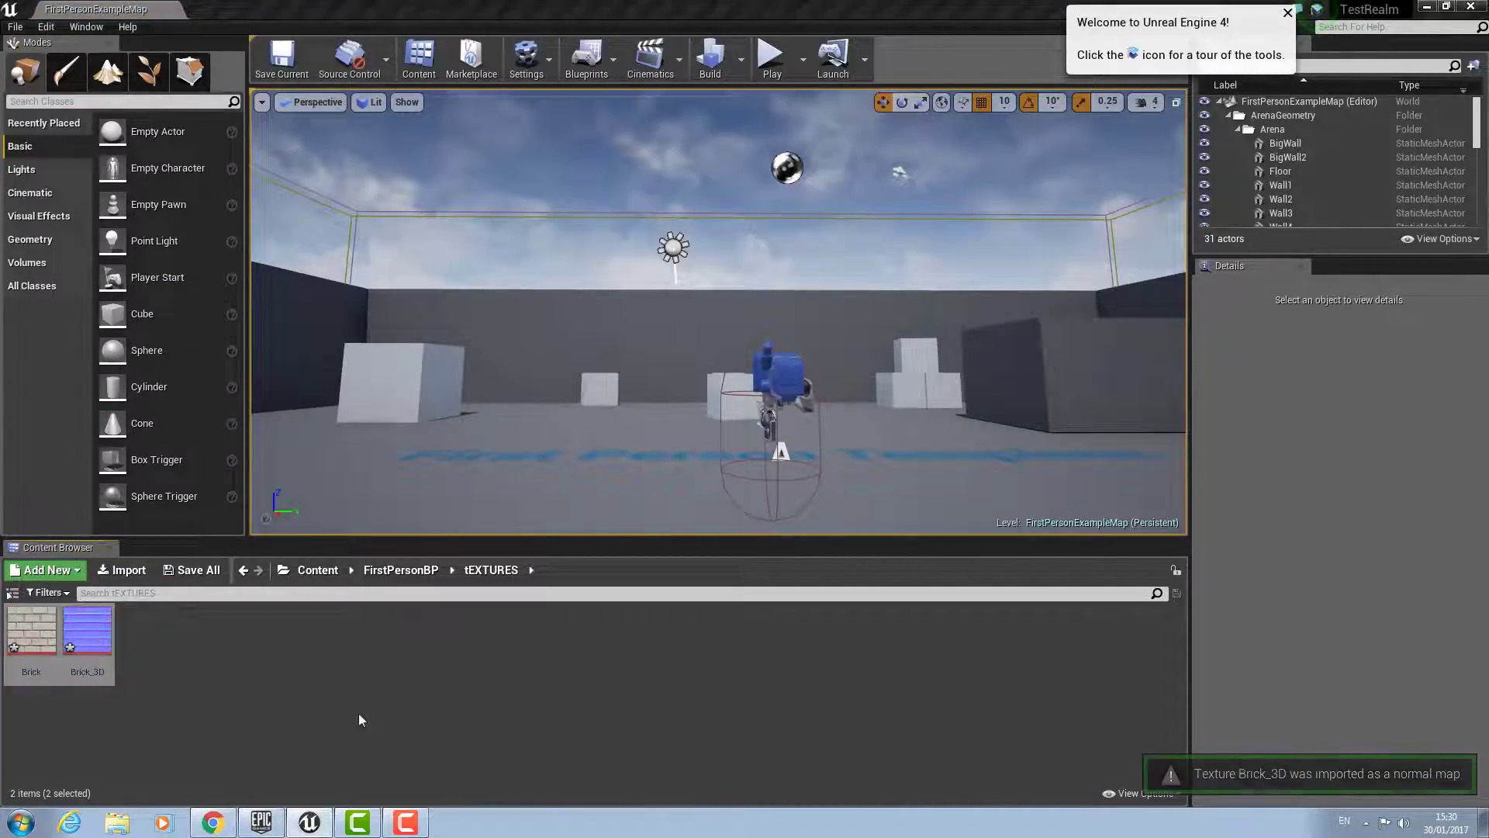
click(192, 570)
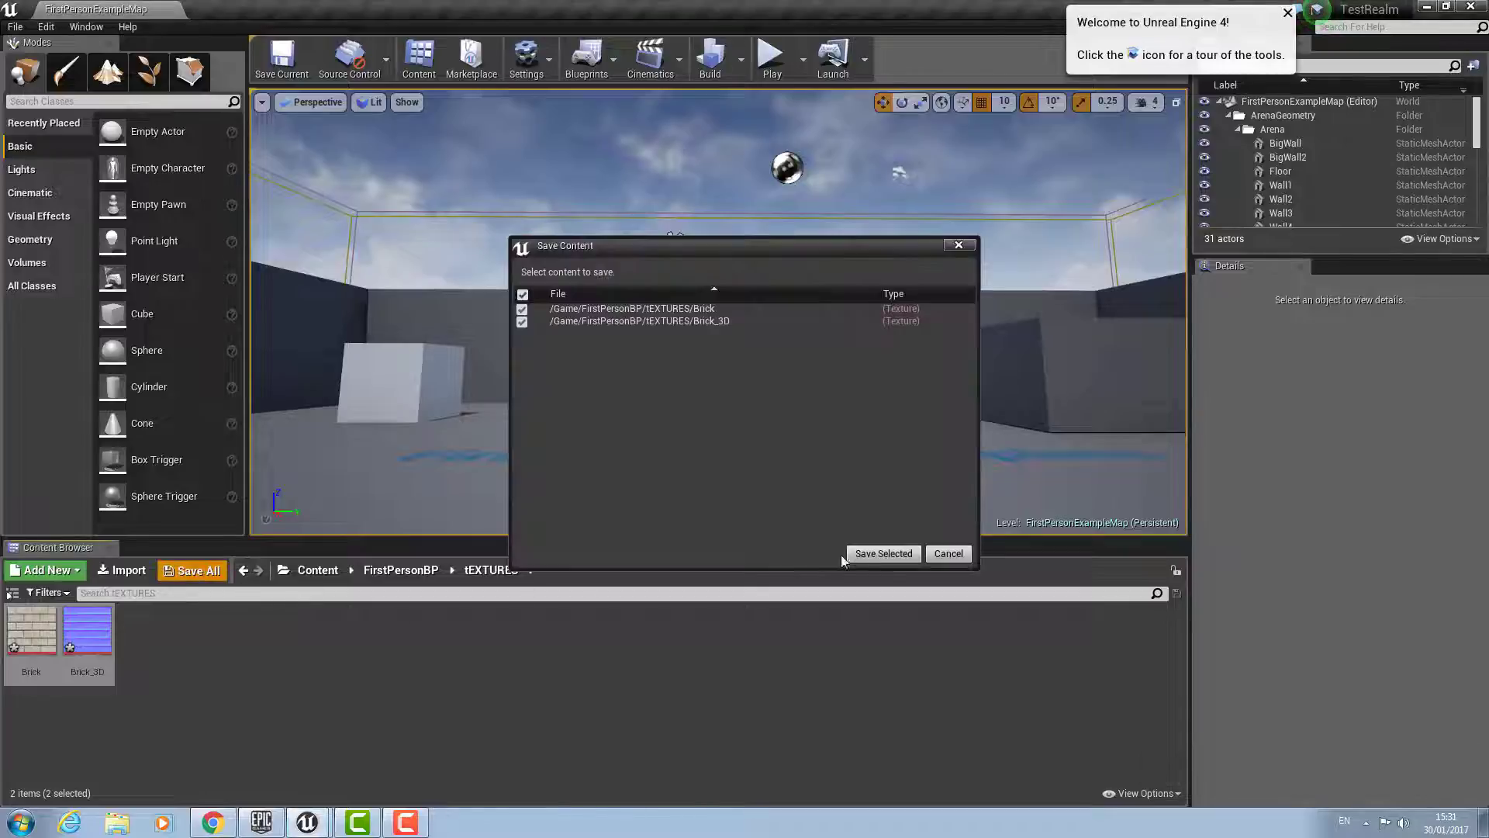
click(883, 554)
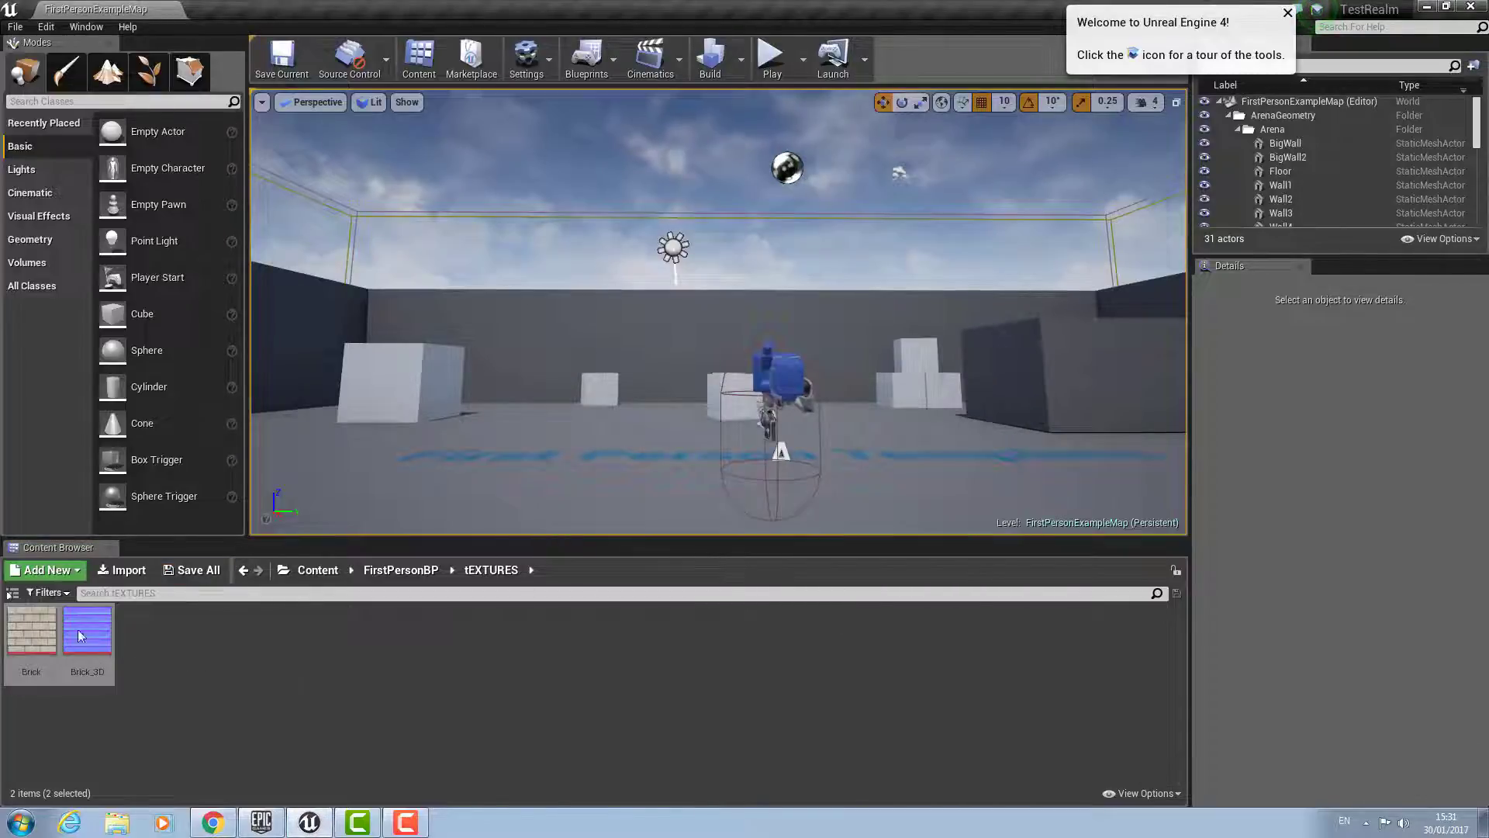
- Create a material from the Brick texture alone, keeping the name Brick_Mat
right_click(27, 632)
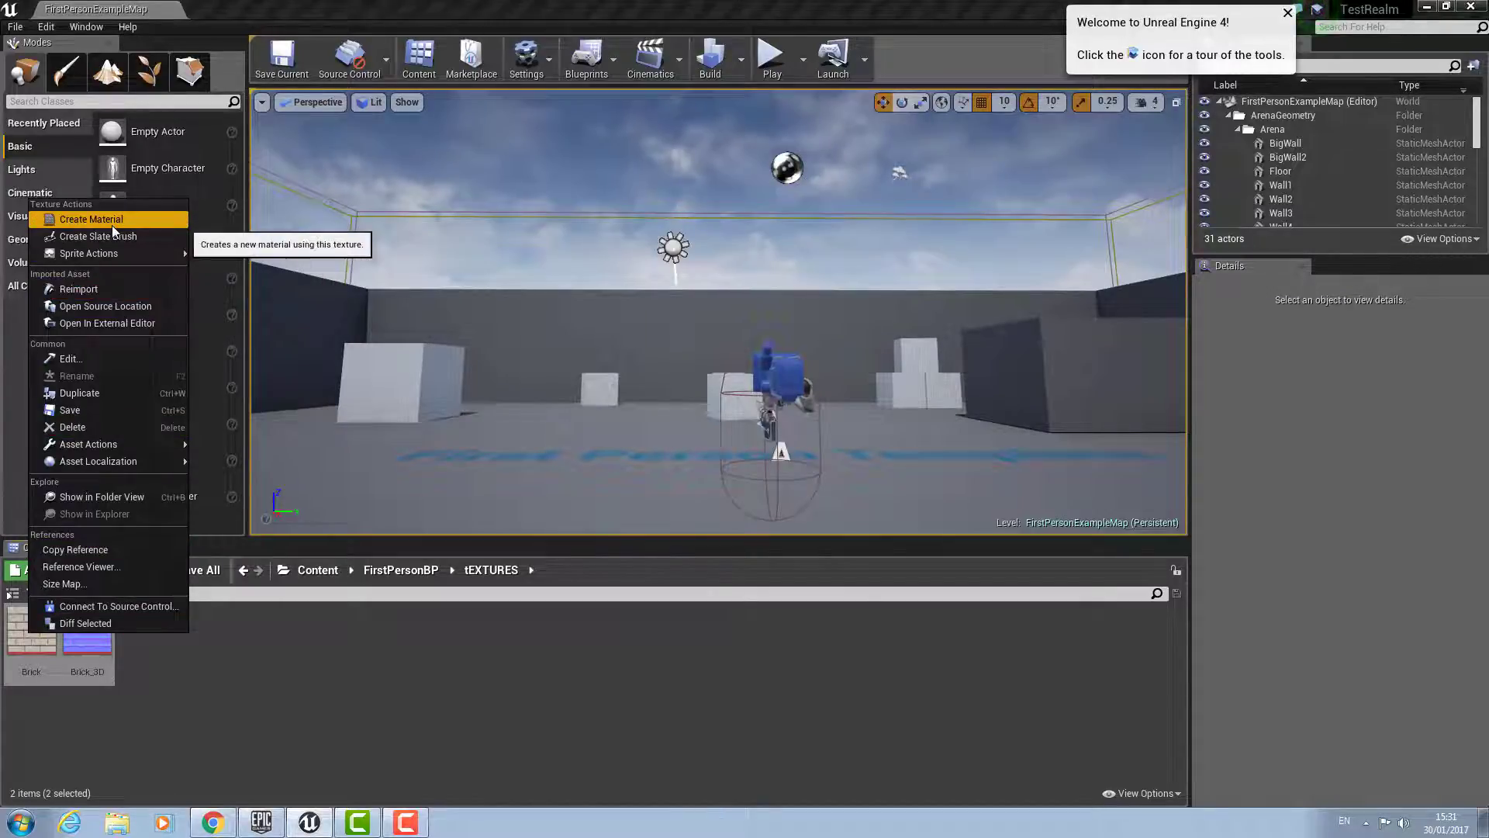
click(185, 734)
right_click(15, 630)
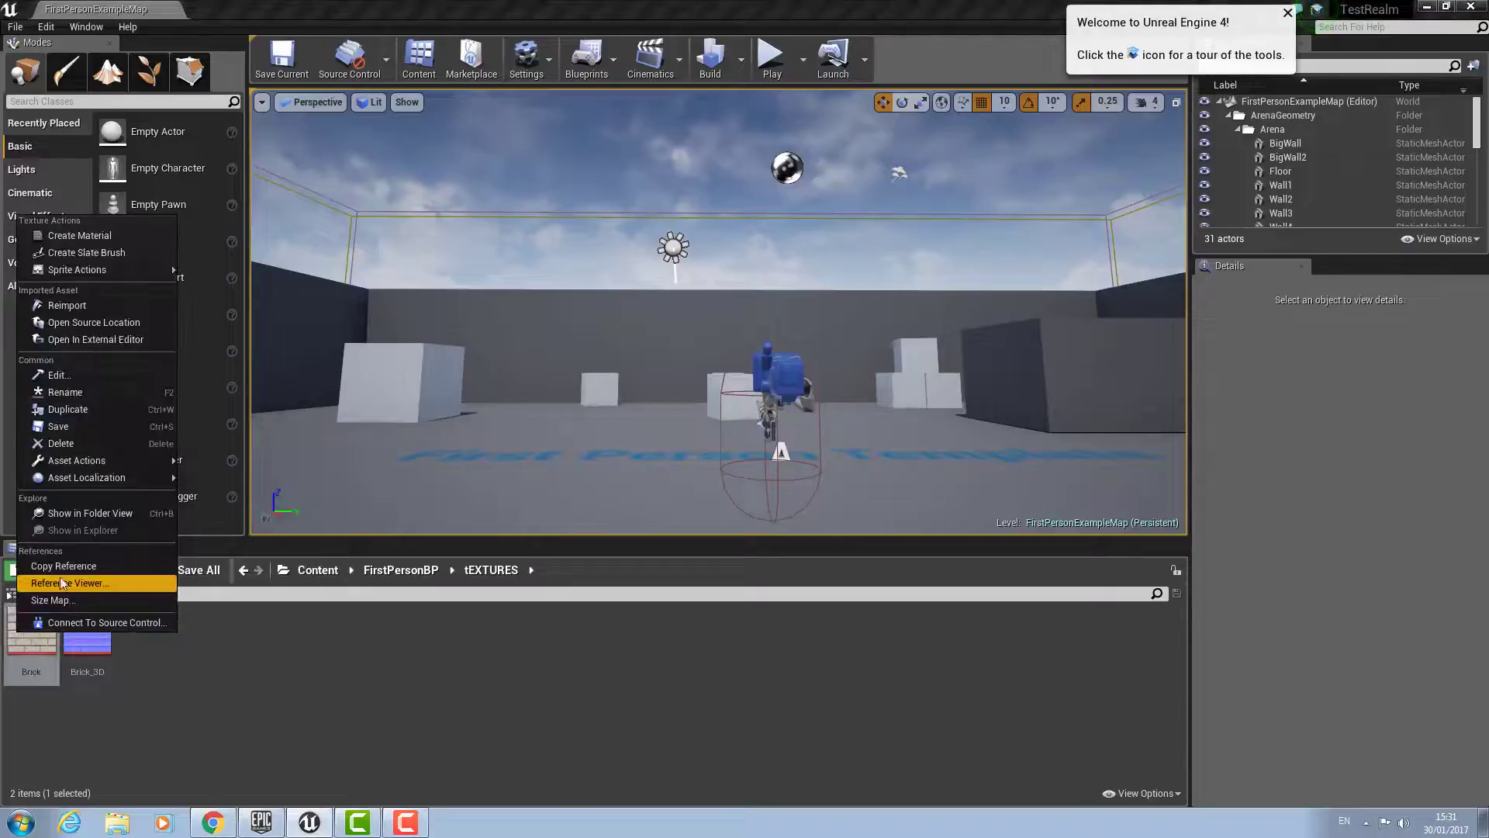
click(54, 236)
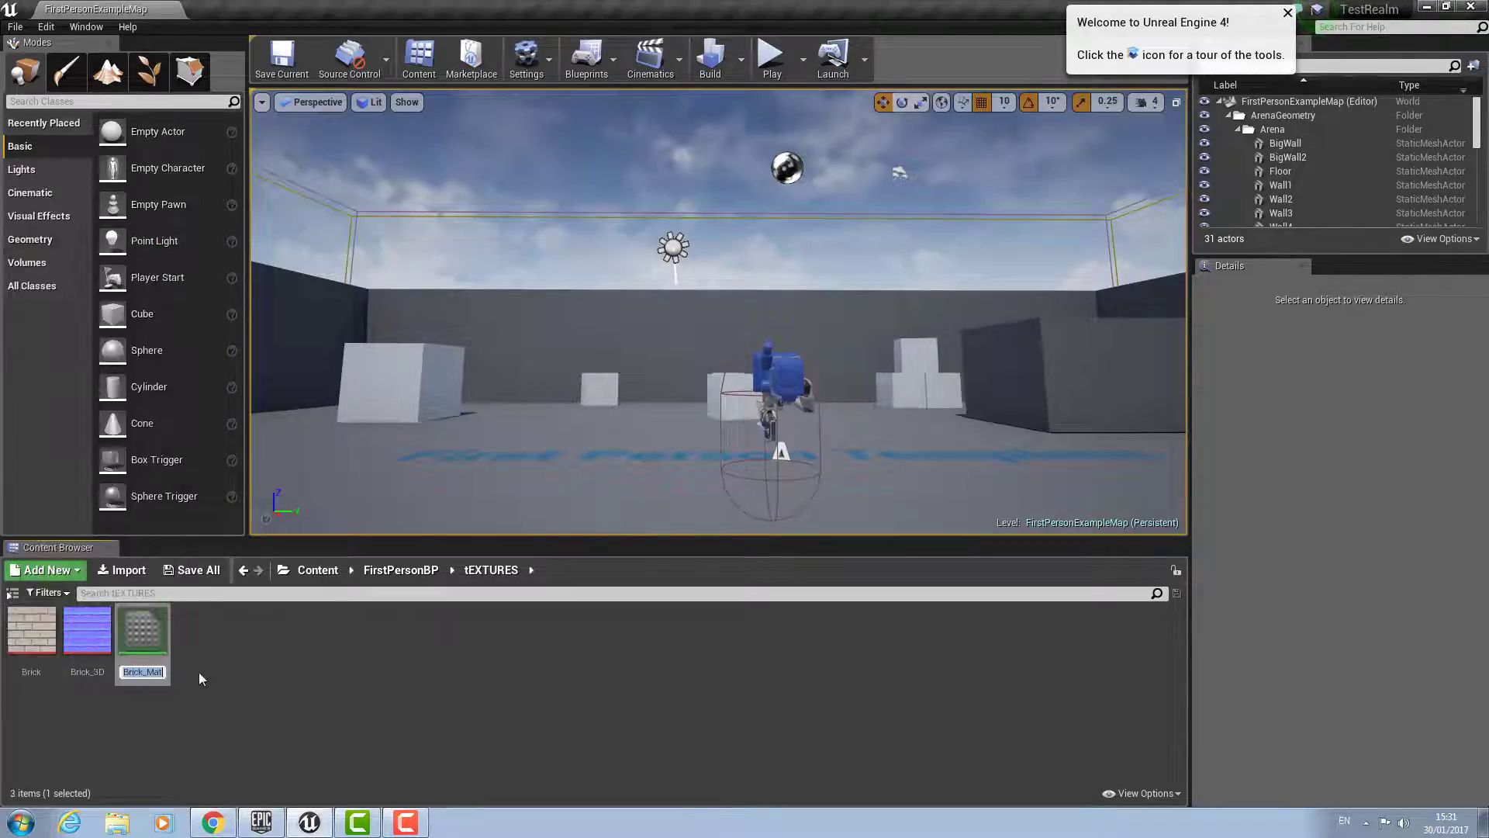
key(Return)
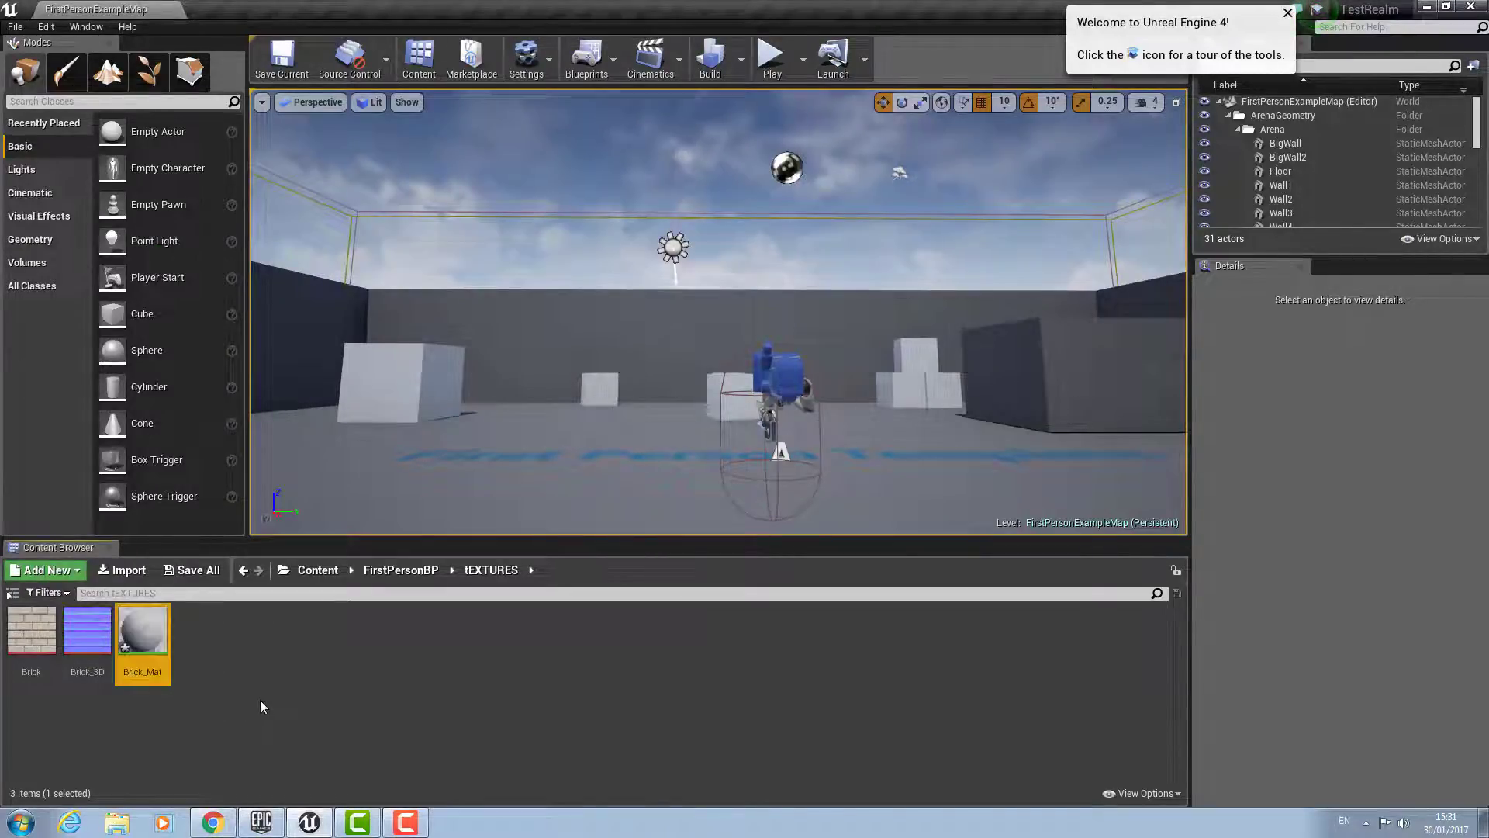
- Open Brick_Mat, add the Brick_3D texture below the brick sample, and connect it to the material's Normal input
double_click(143, 634)
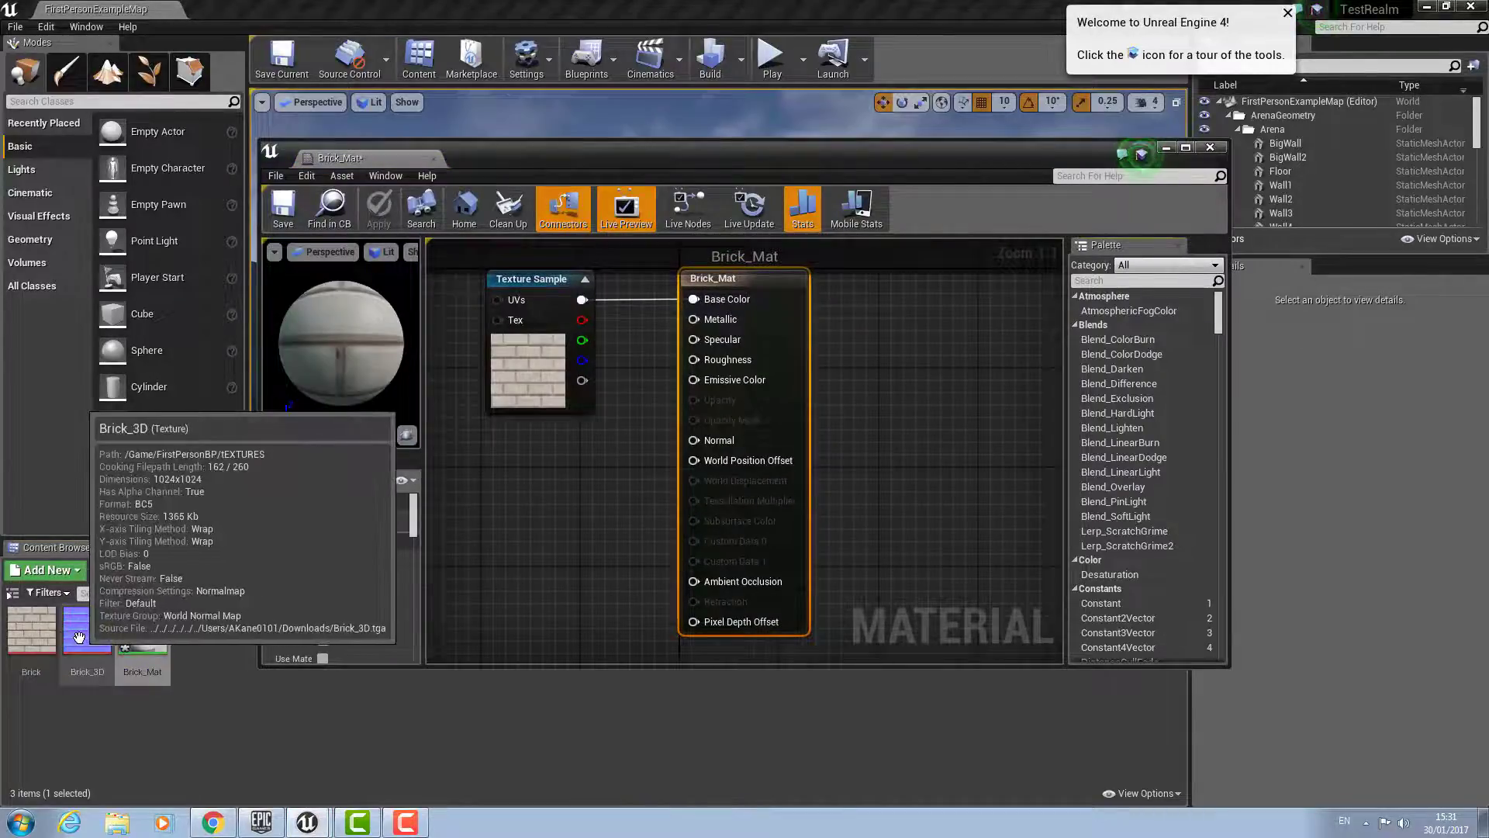
drag(64, 636, 525, 463)
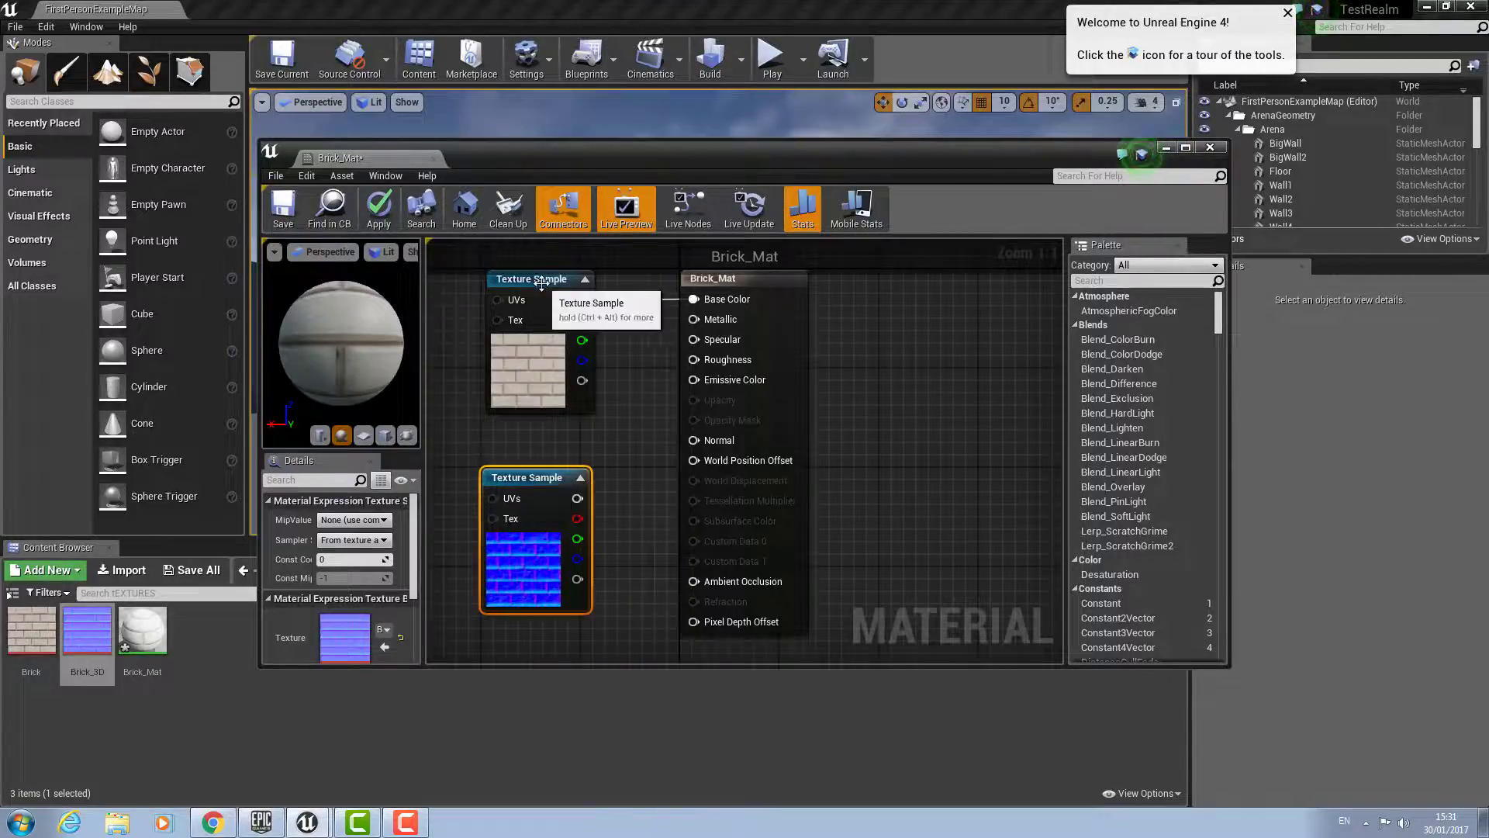
drag(535, 279, 530, 279)
drag(574, 497, 693, 440)
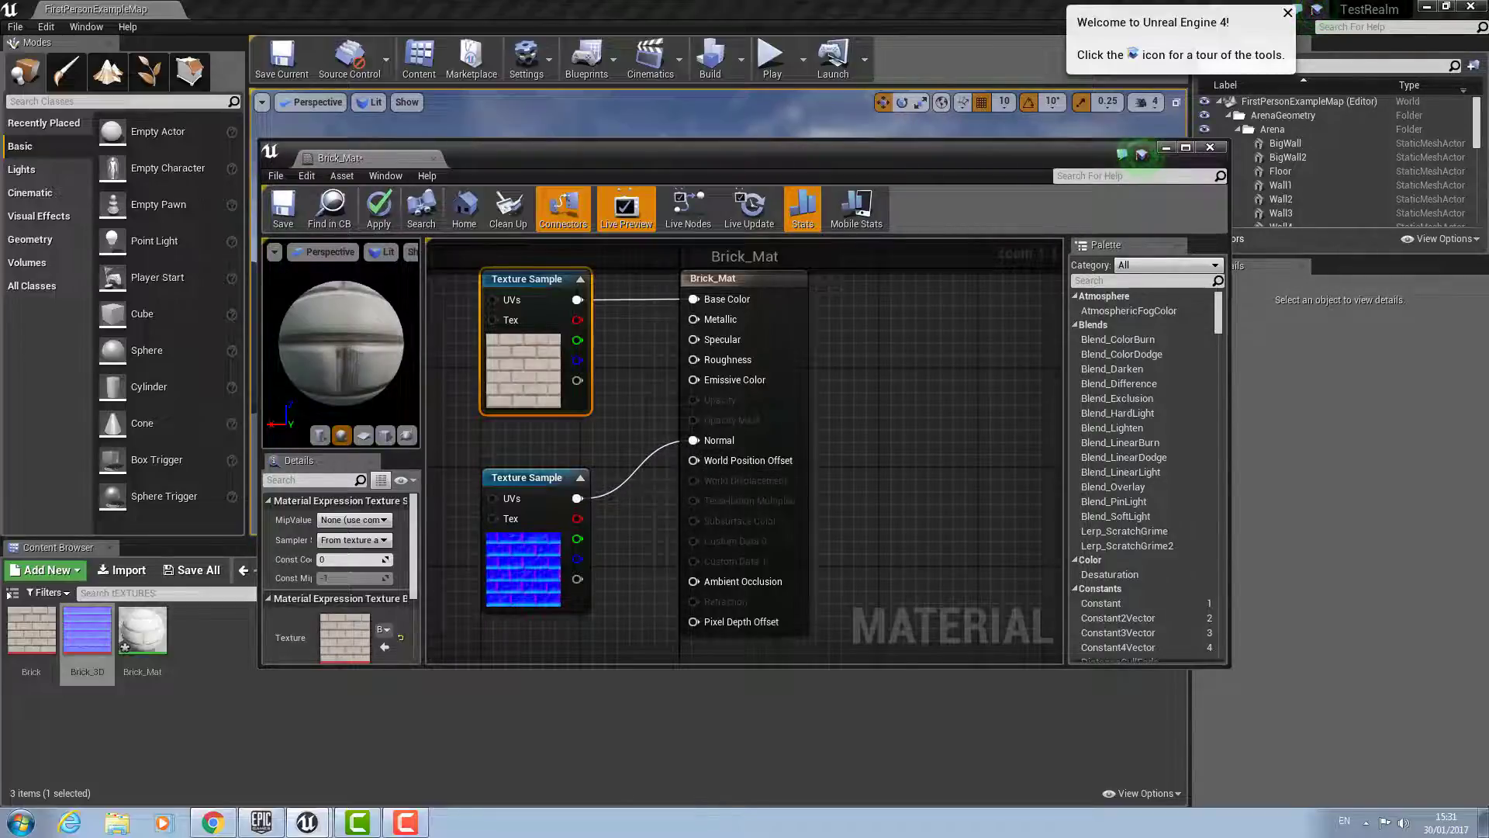
- Check the brick relief on the preview sphere from another angle and save the material
mouse_move(341, 341)
mouse_down()
mouse_move(357, 349)
mouse_move(341, 372)
mouse_move(335, 341)
mouse_up()
mouse_move(341, 341)
mouse_down()
mouse_move(341, 326)
mouse_move(341, 357)
mouse_up()
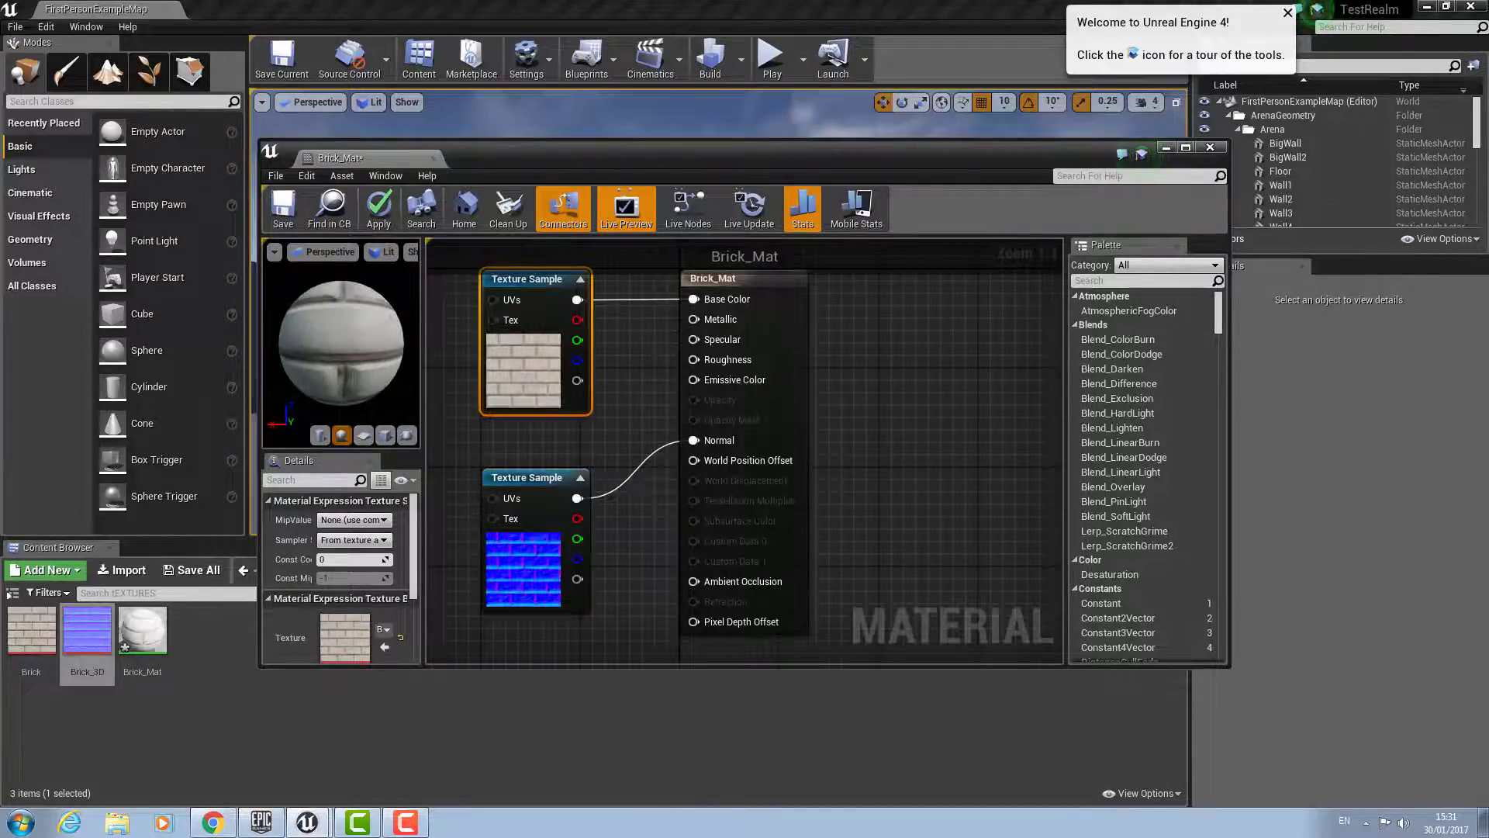
click(285, 214)
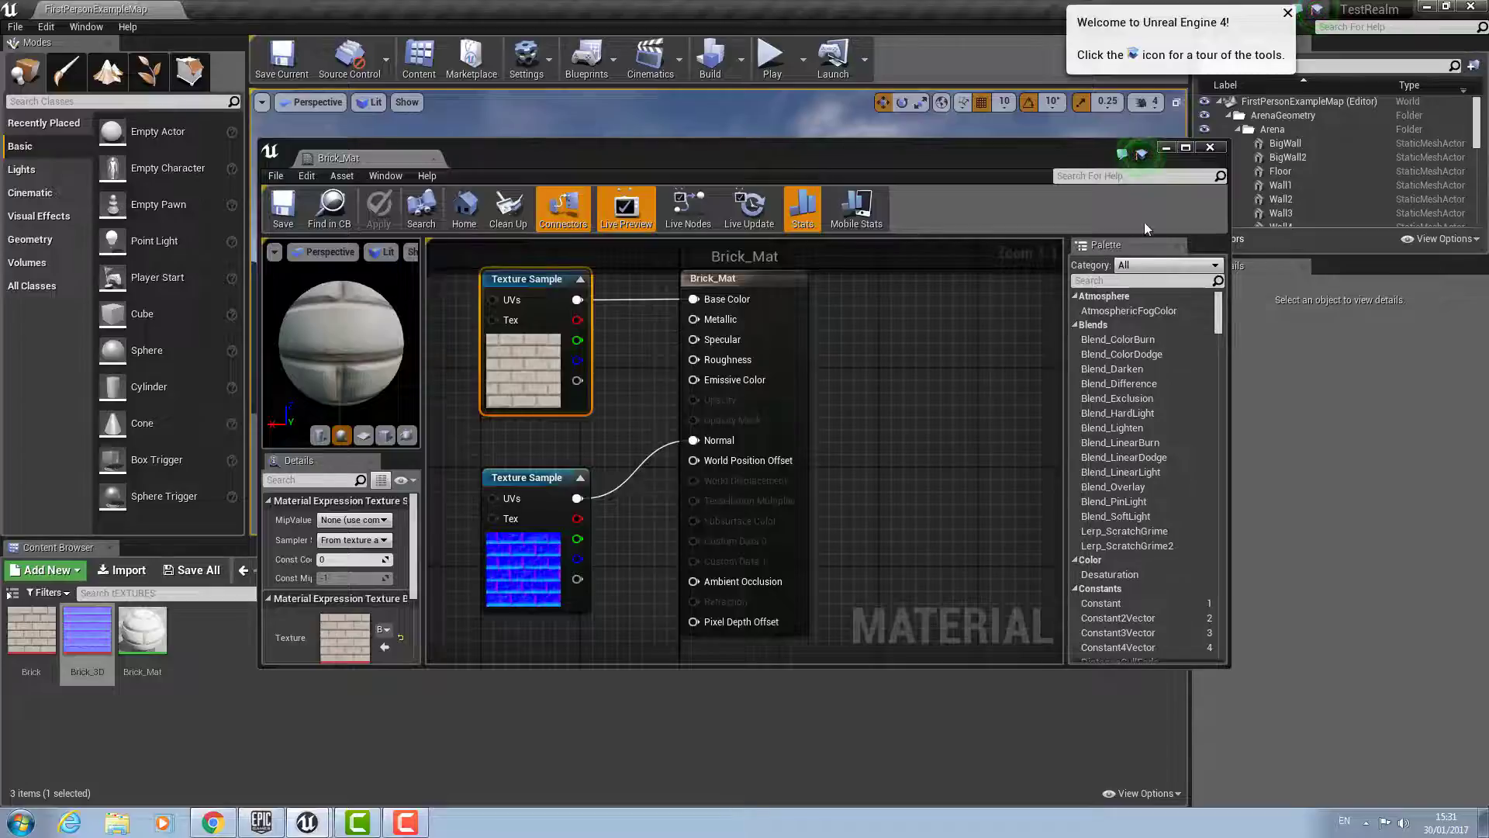
- Add two Constant nodes to the Brick_Mat graph, stacked beside the brick texture sample
right_click(608, 419)
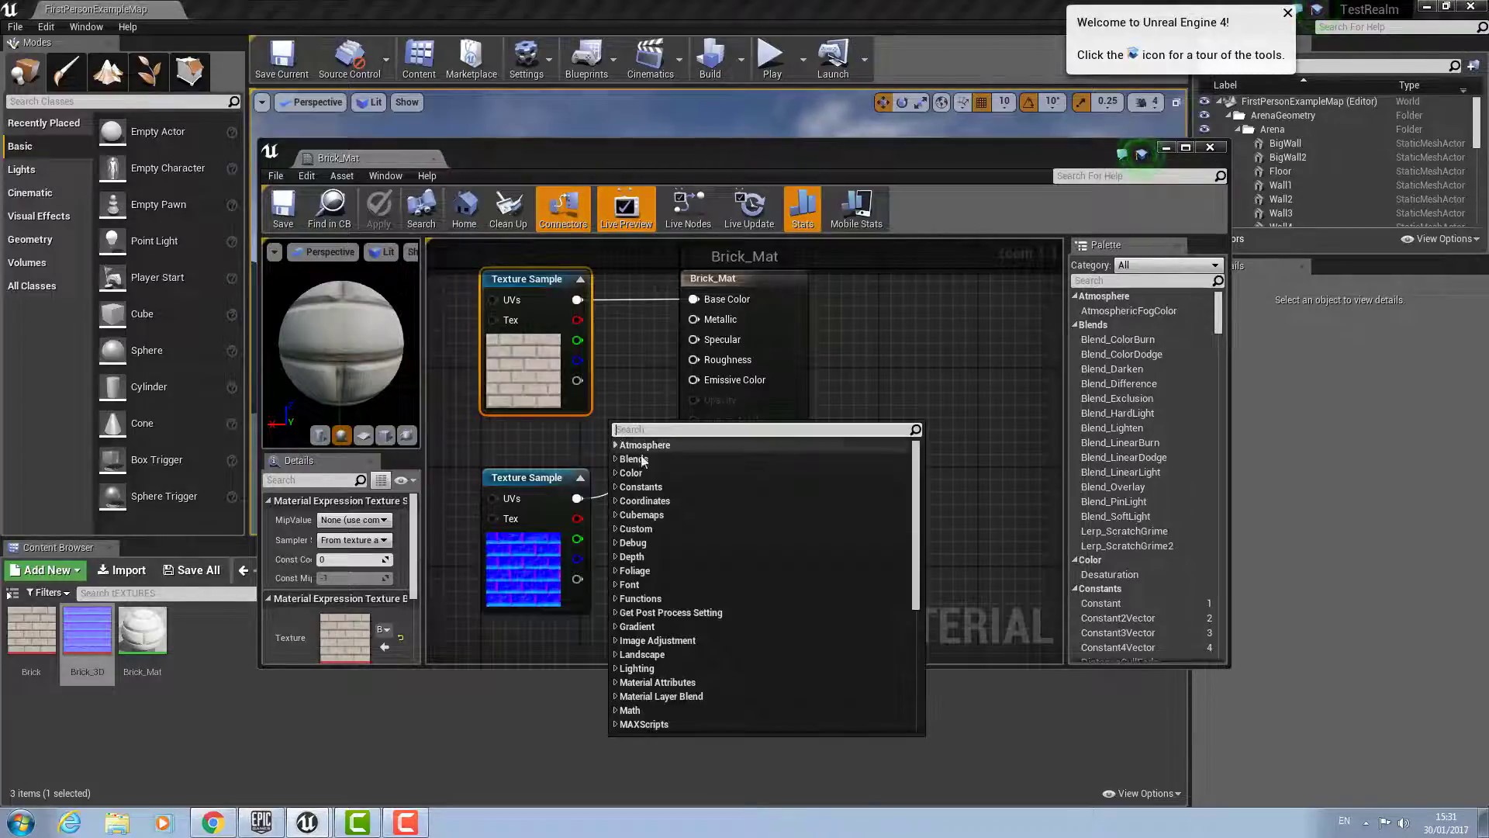
text(cON)
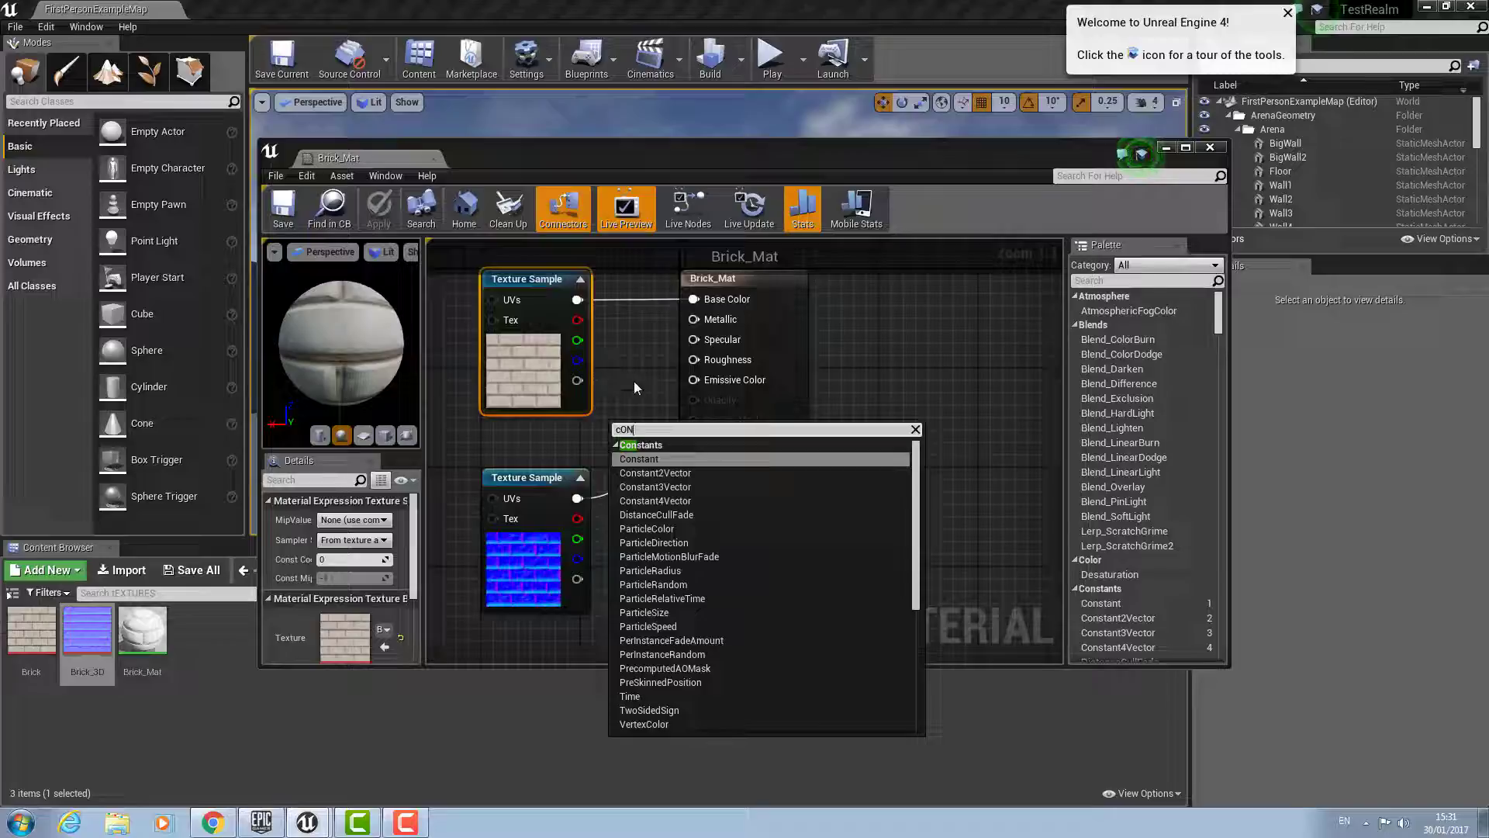
click(641, 459)
drag(620, 426, 602, 317)
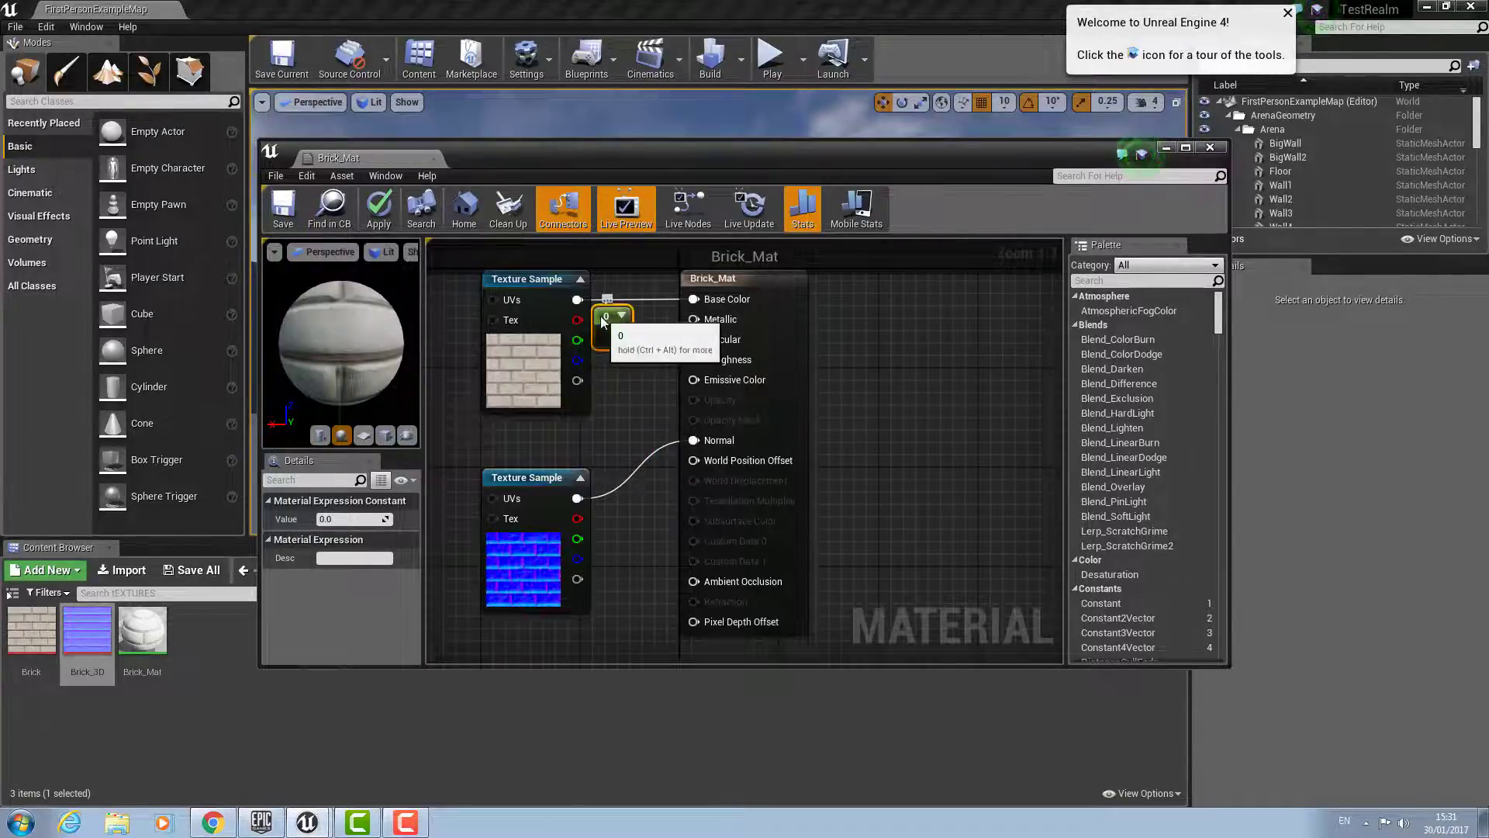
right_click(618, 403)
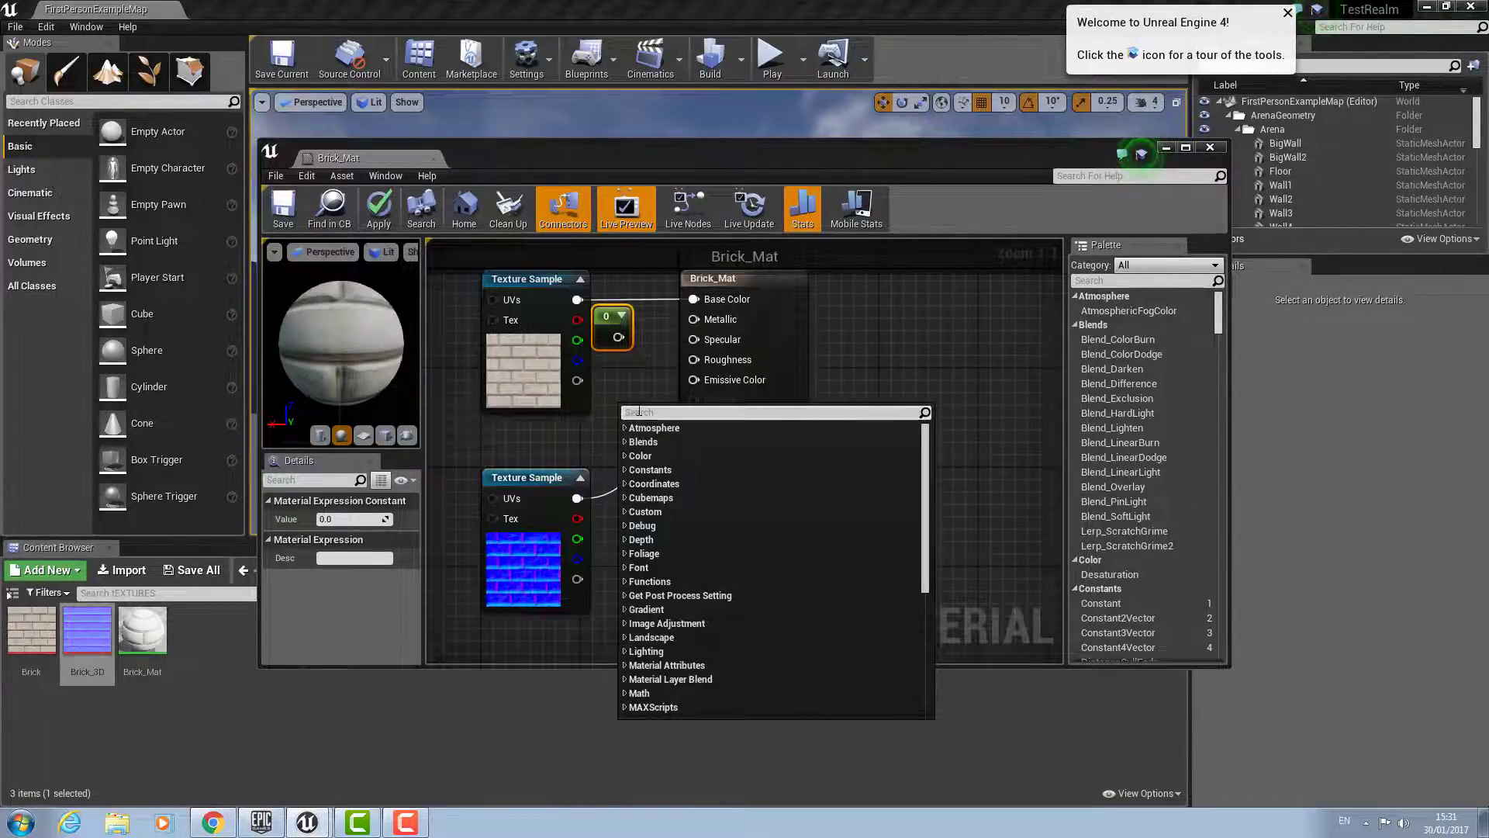
text(con)
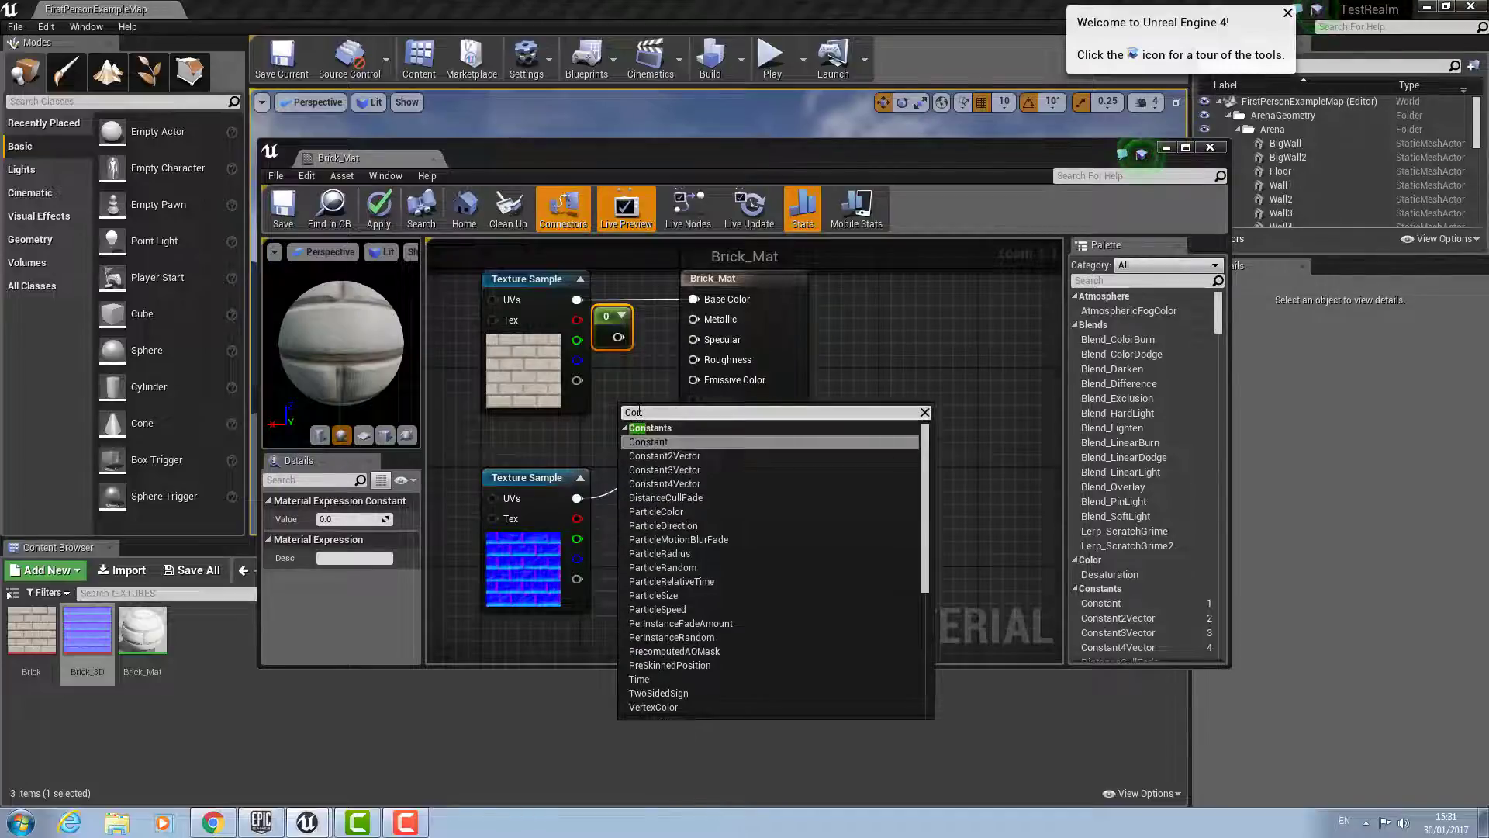
click(651, 442)
drag(628, 419, 608, 376)
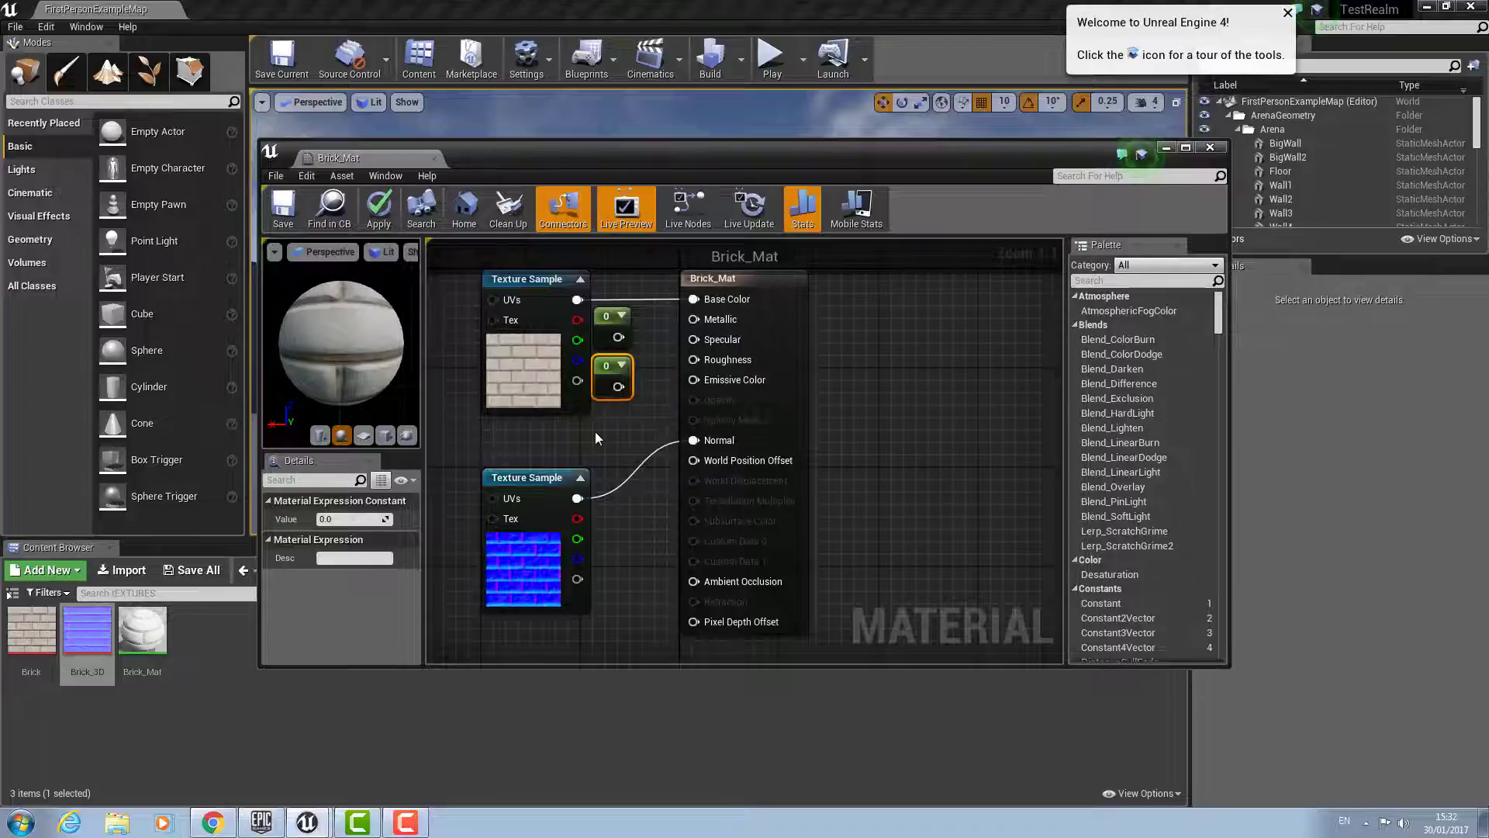
- Add a third Constant node below the other two and connect the three constants to Metallic, Specular and Roughness
right_click(625, 444)
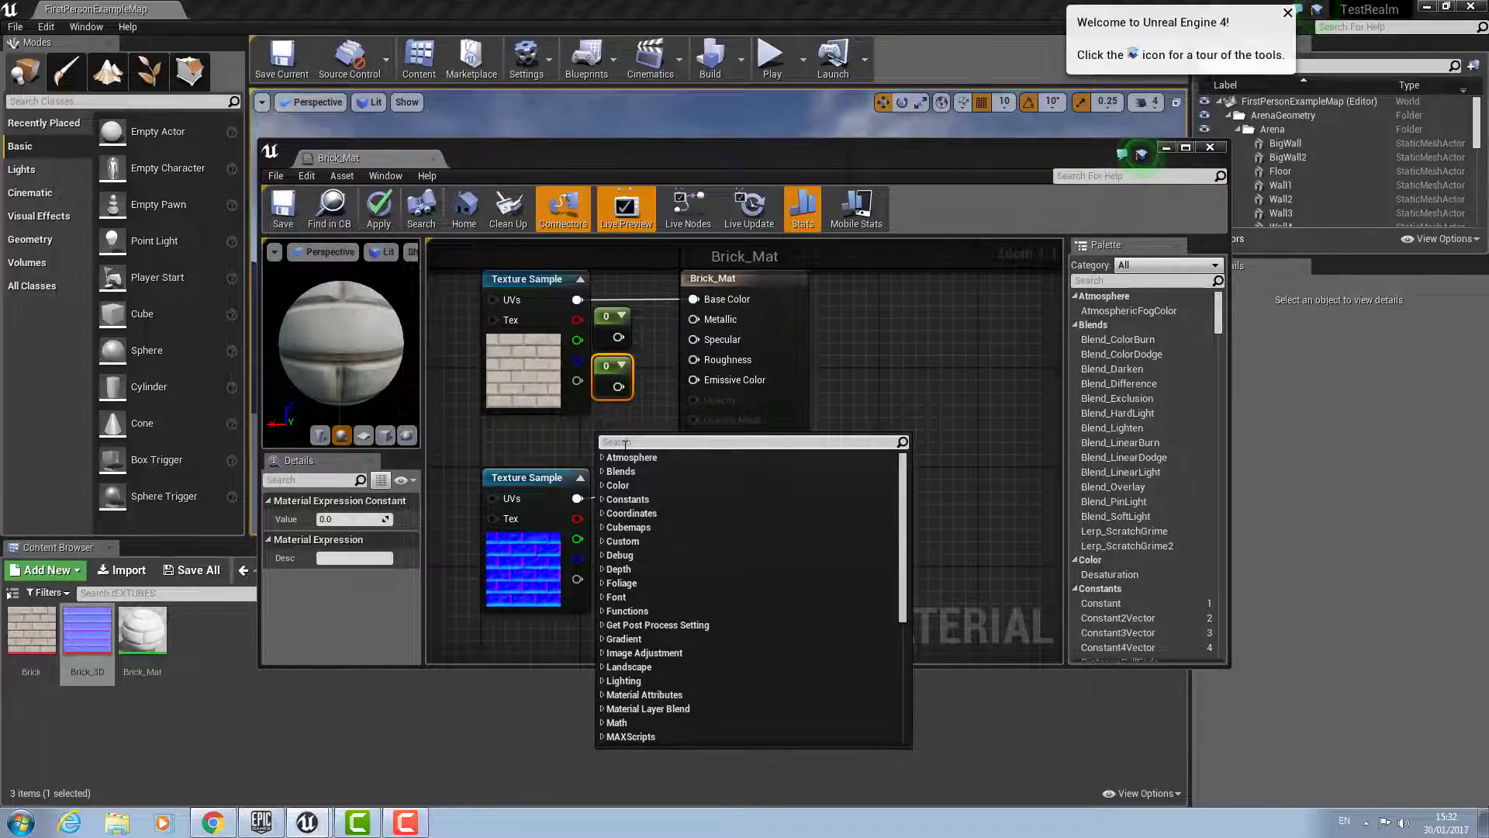
text(con)
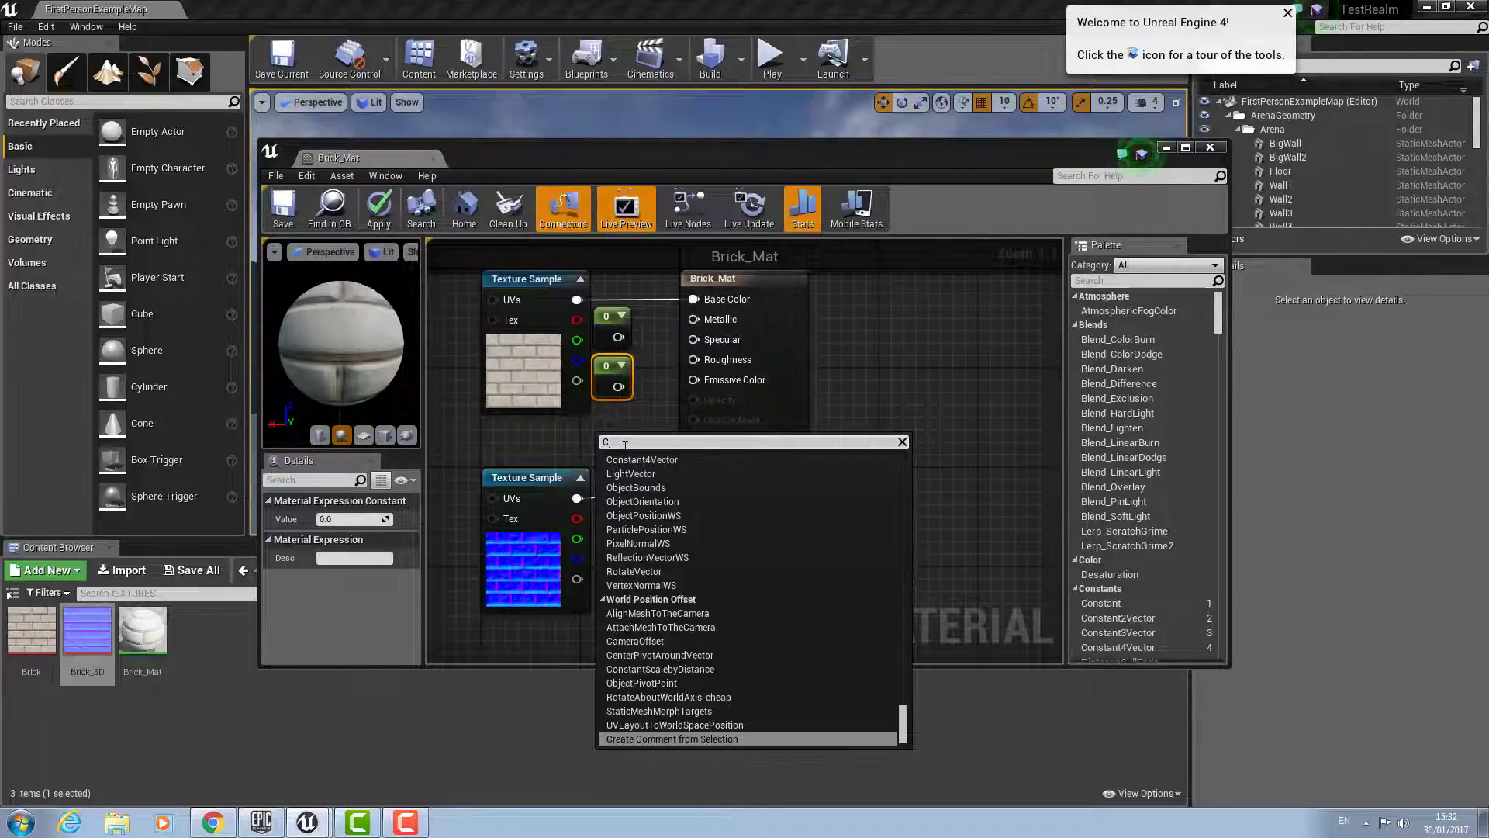
click(625, 470)
drag(686, 400, 697, 359)
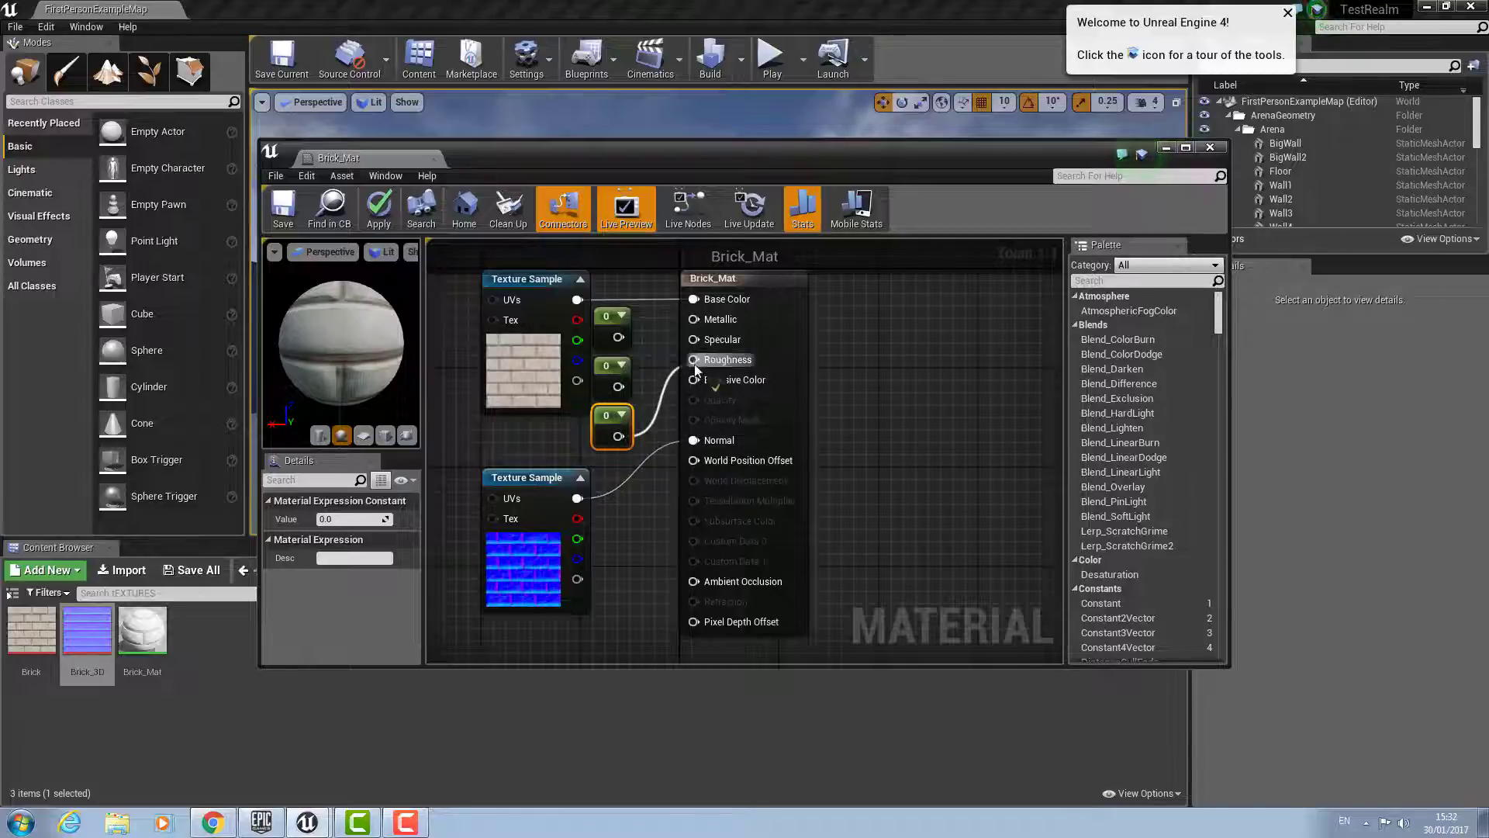
drag(621, 386, 693, 319)
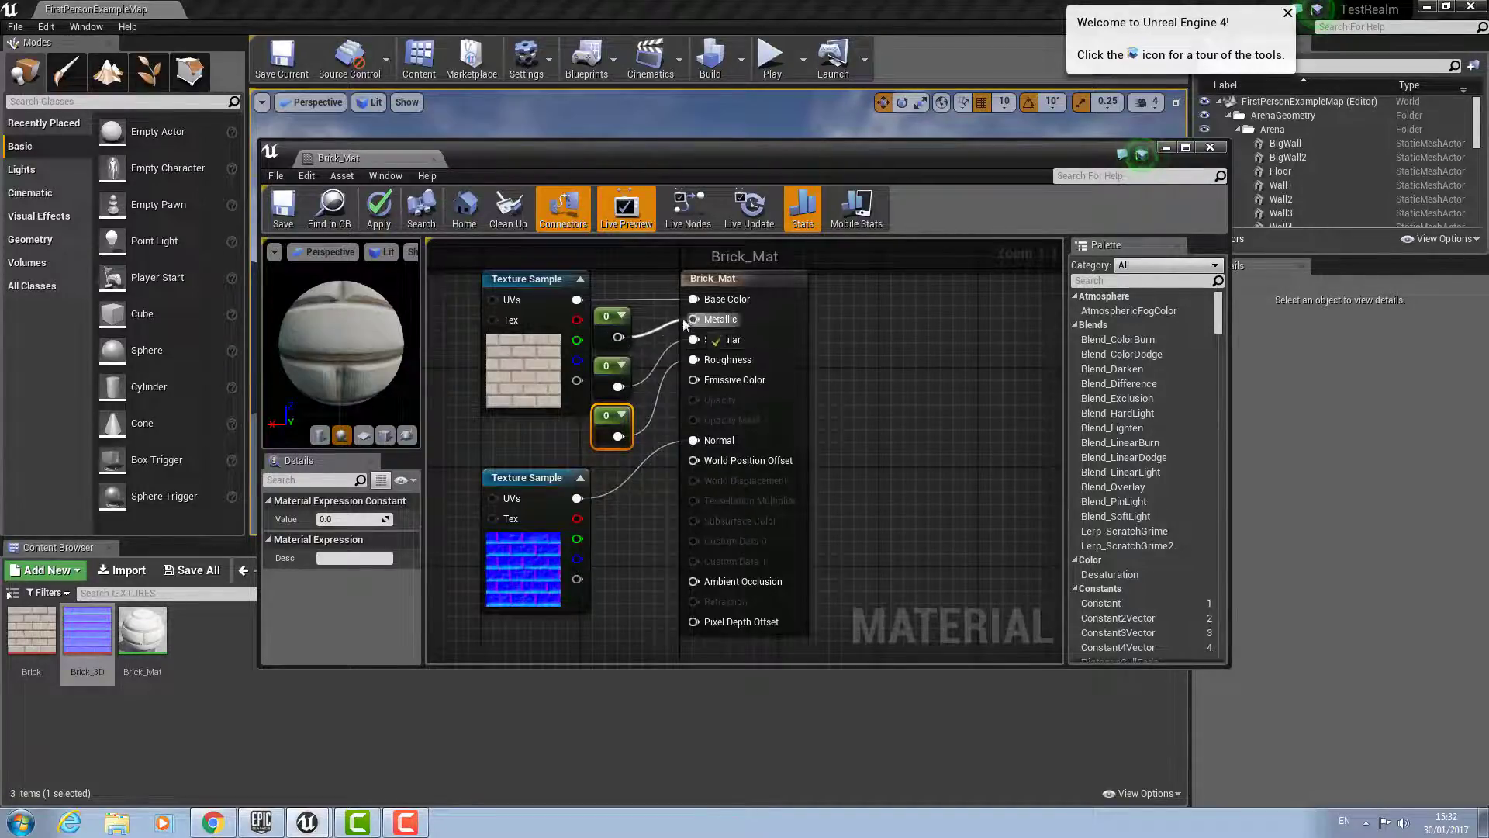
- Try a value of 2 for the Metallic constant, inspect the preview sphere, and return the constant to 0
click(612, 316)
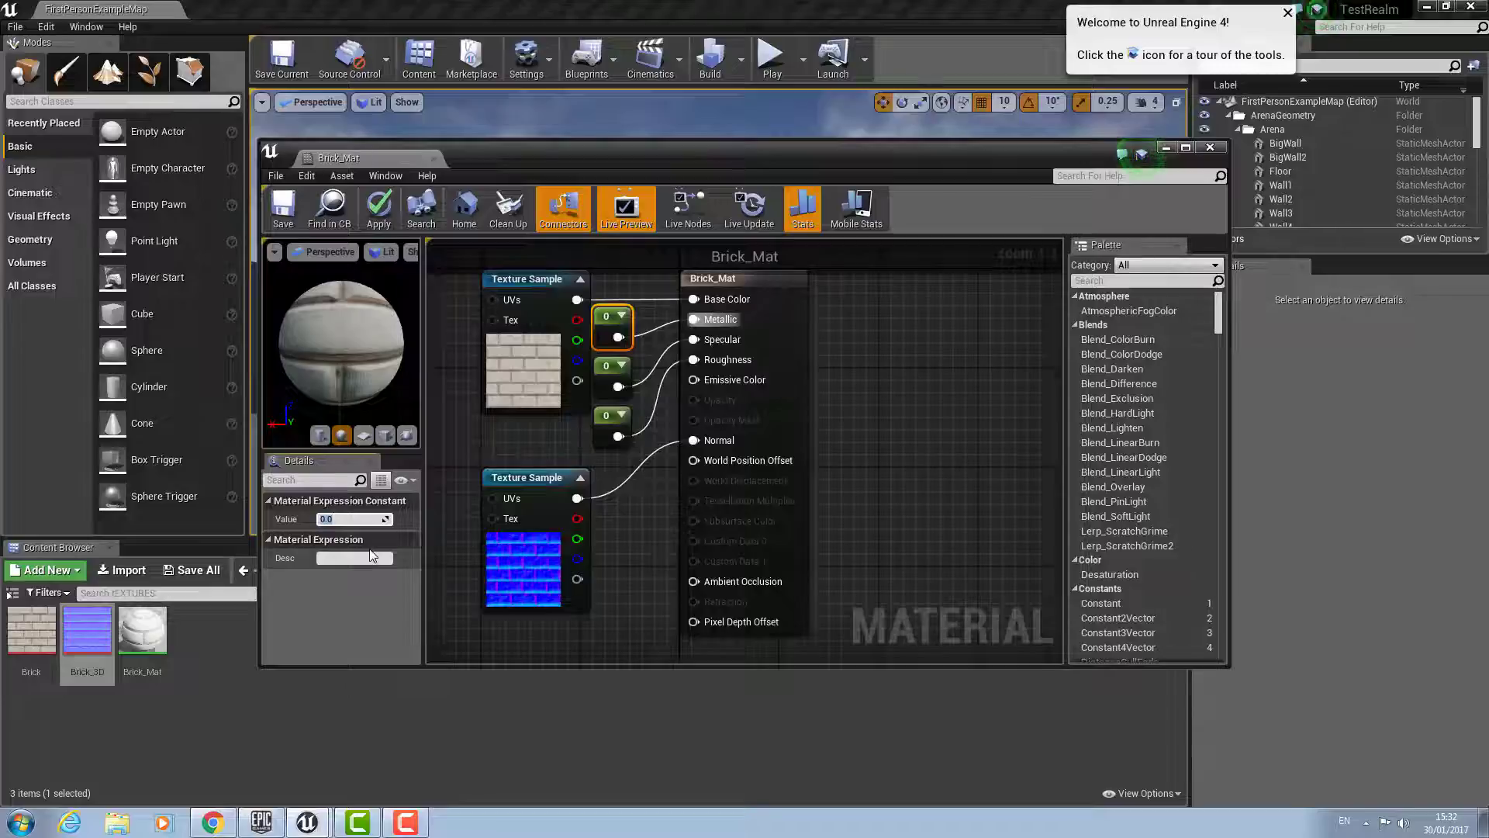
text(2)
key(Return)
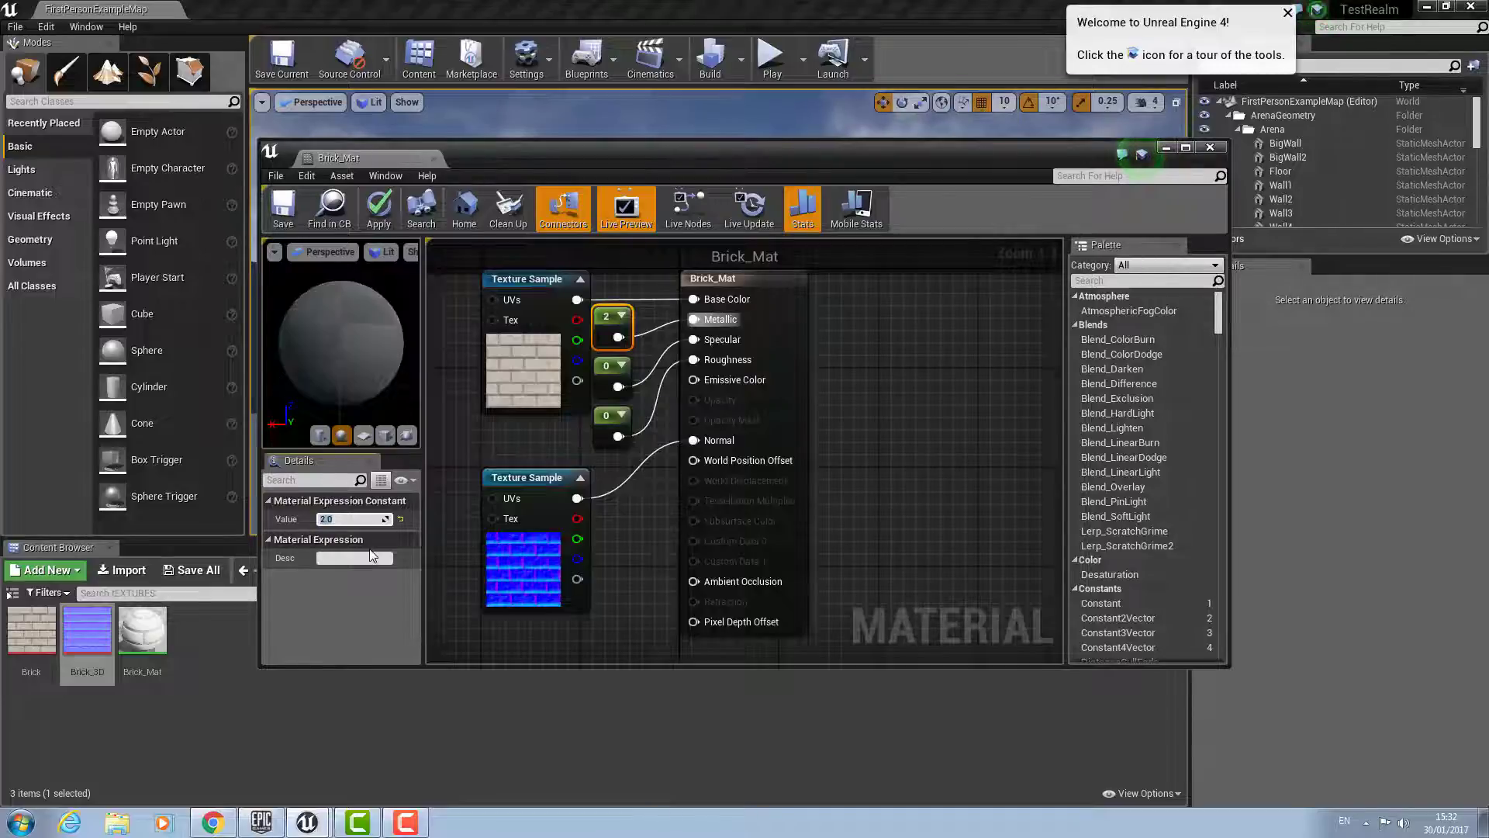
drag(329, 348, 355, 427)
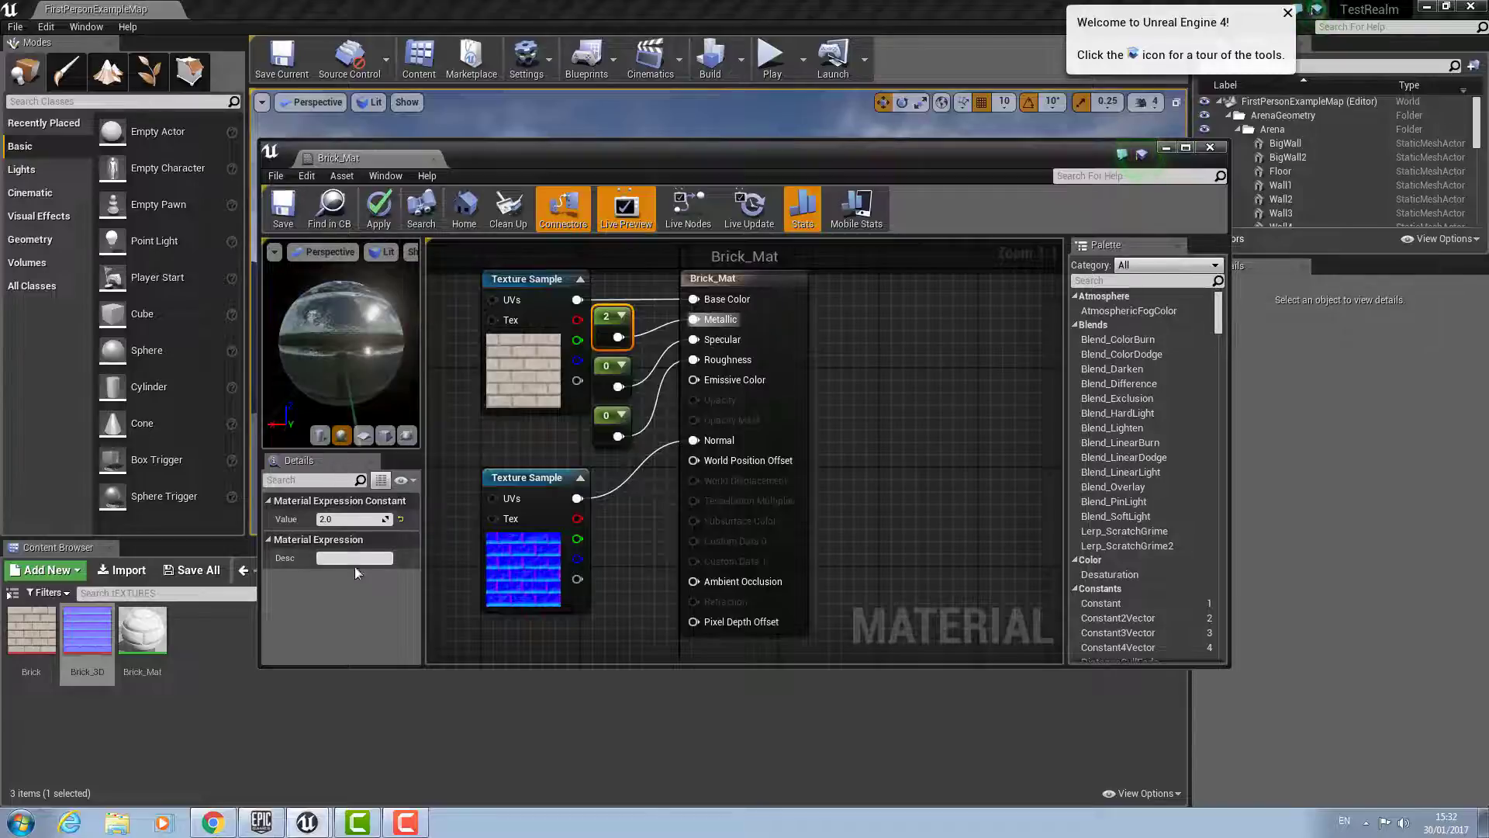
drag(342, 520, 358, 518)
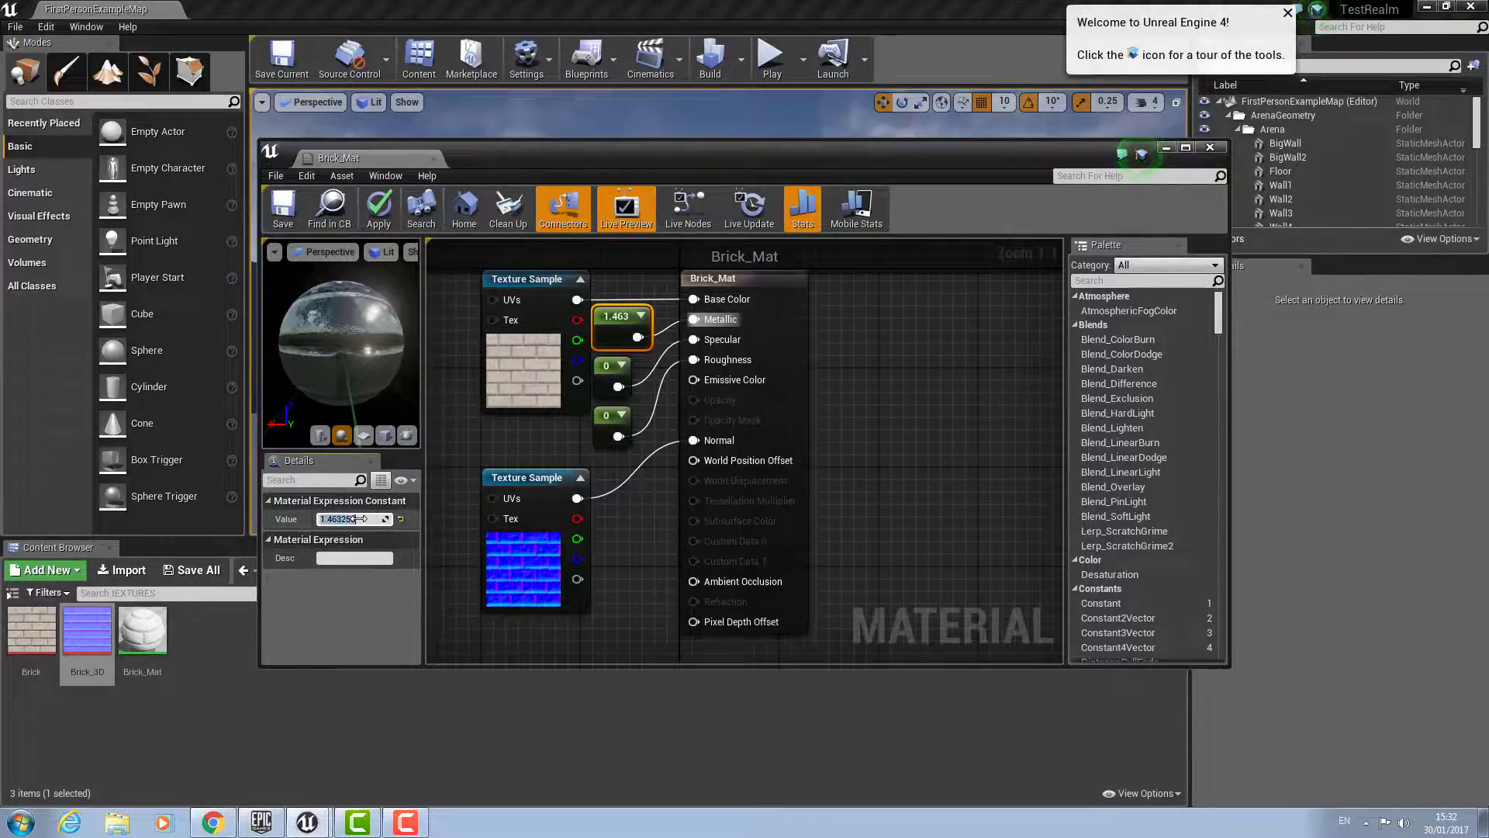
key(Return)
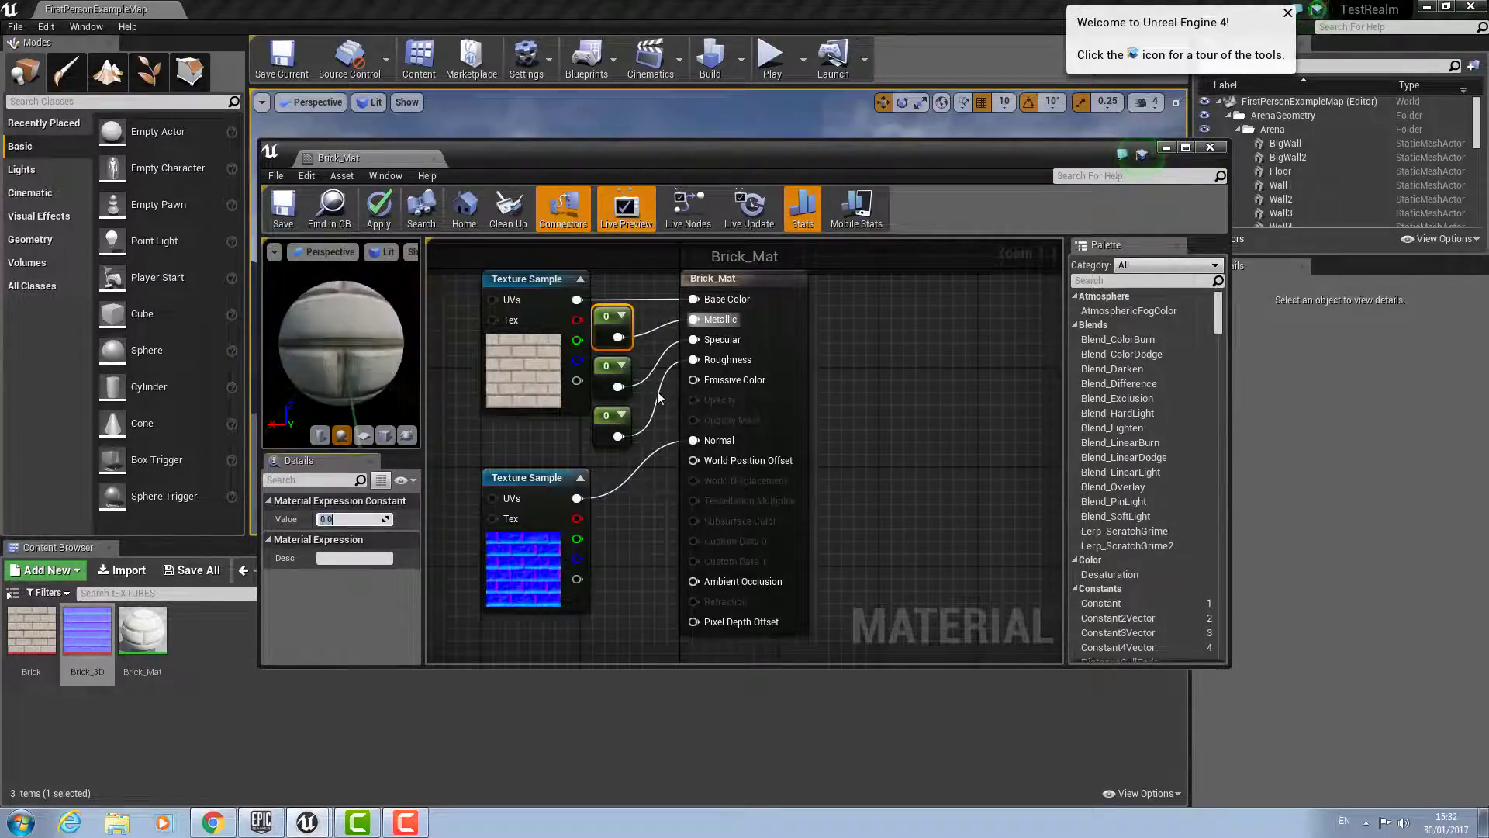
- Try a value of 3 for the Roughness constant, inspect the preview sphere, and return the constant to 0
click(611, 422)
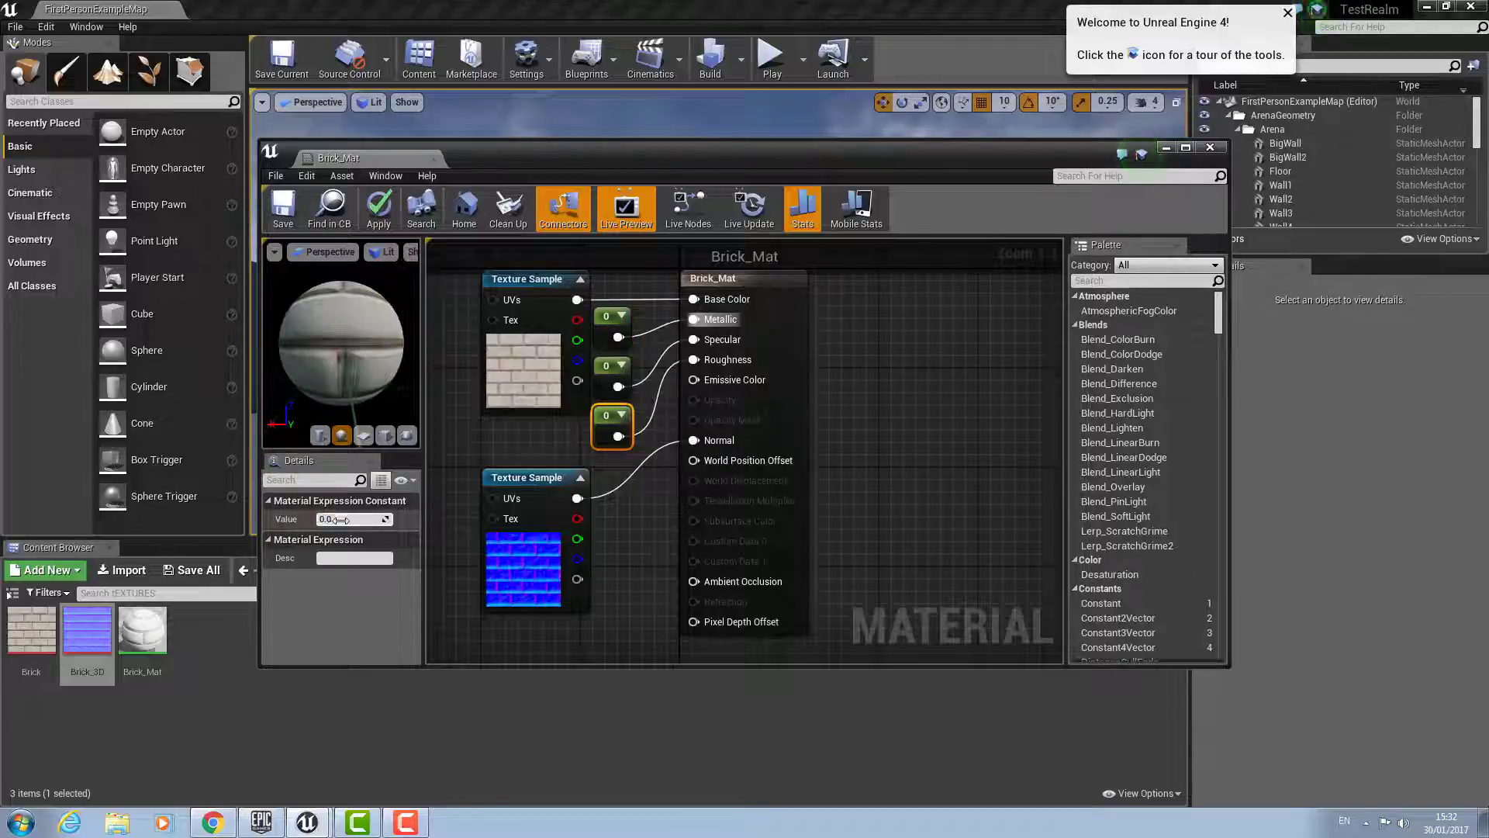
text(3)
key(Return)
drag(342, 357, 351, 399)
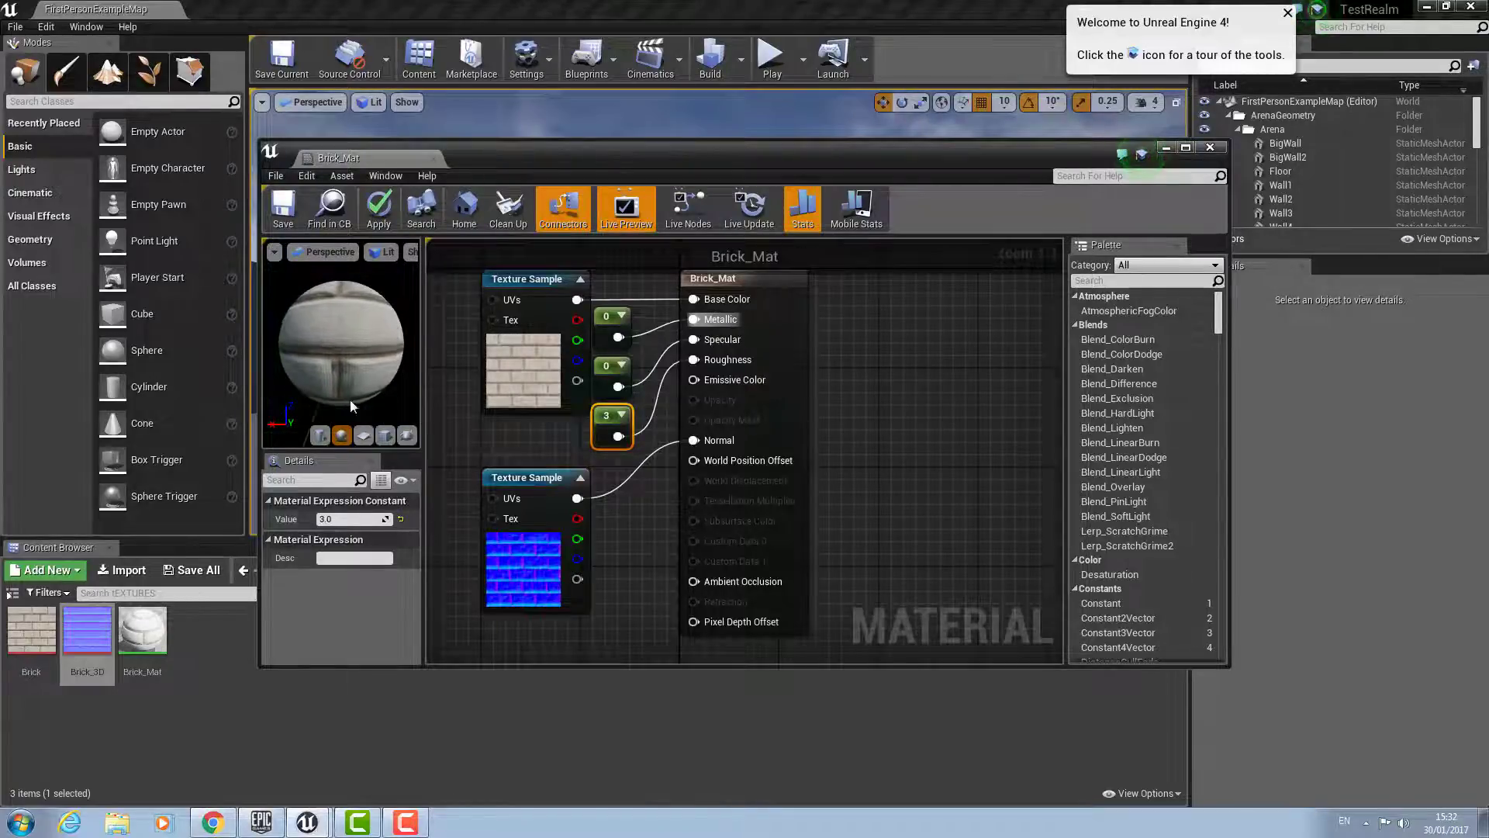
click(335, 521)
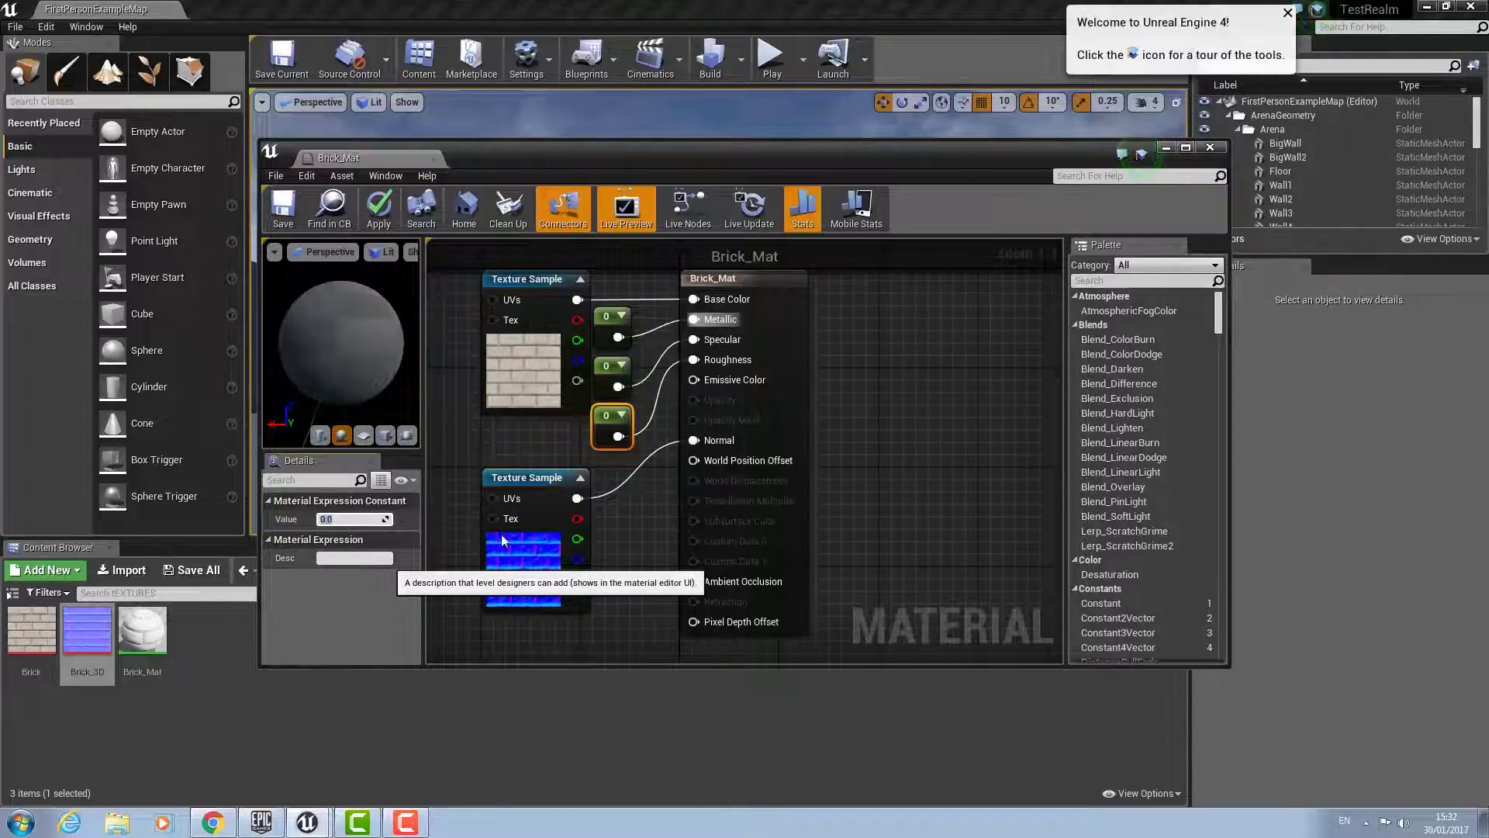
- Try a value of 3 for the Specular constant, check the preview sphere from another angle, and return the constant to 0
click(612, 375)
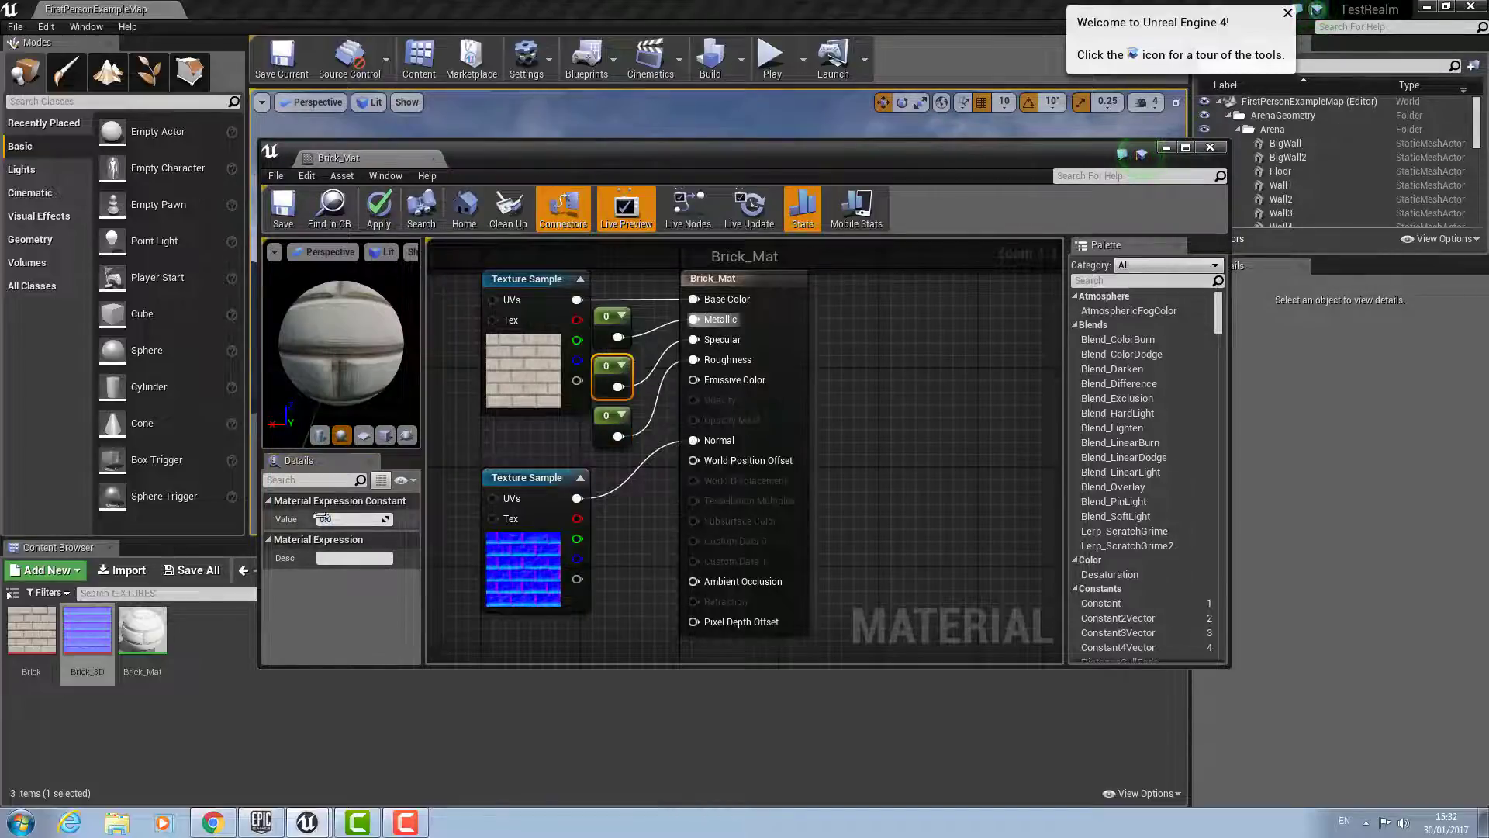
text(3)
key(Return)
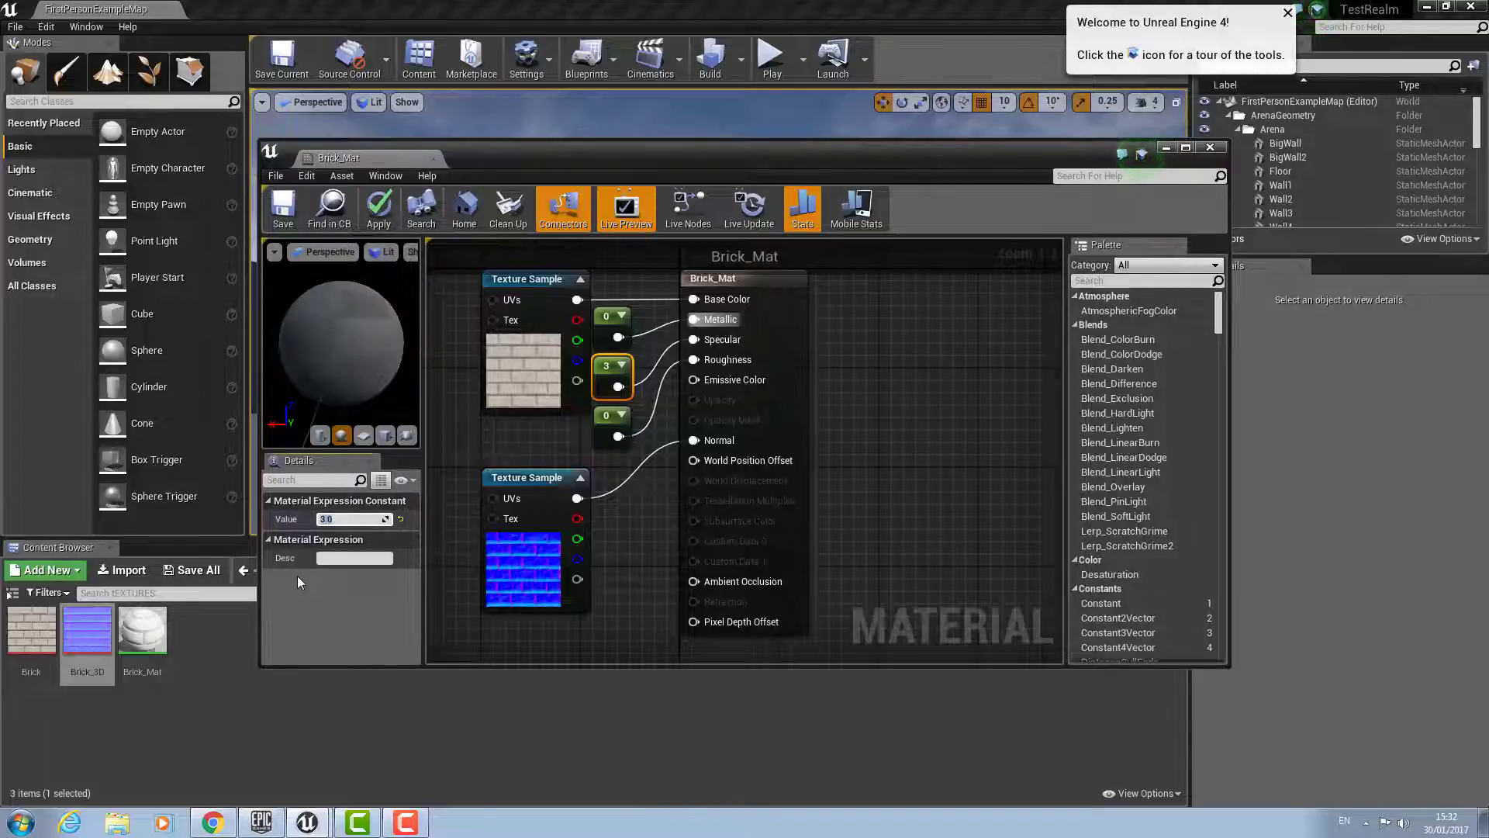
drag(330, 334, 356, 431)
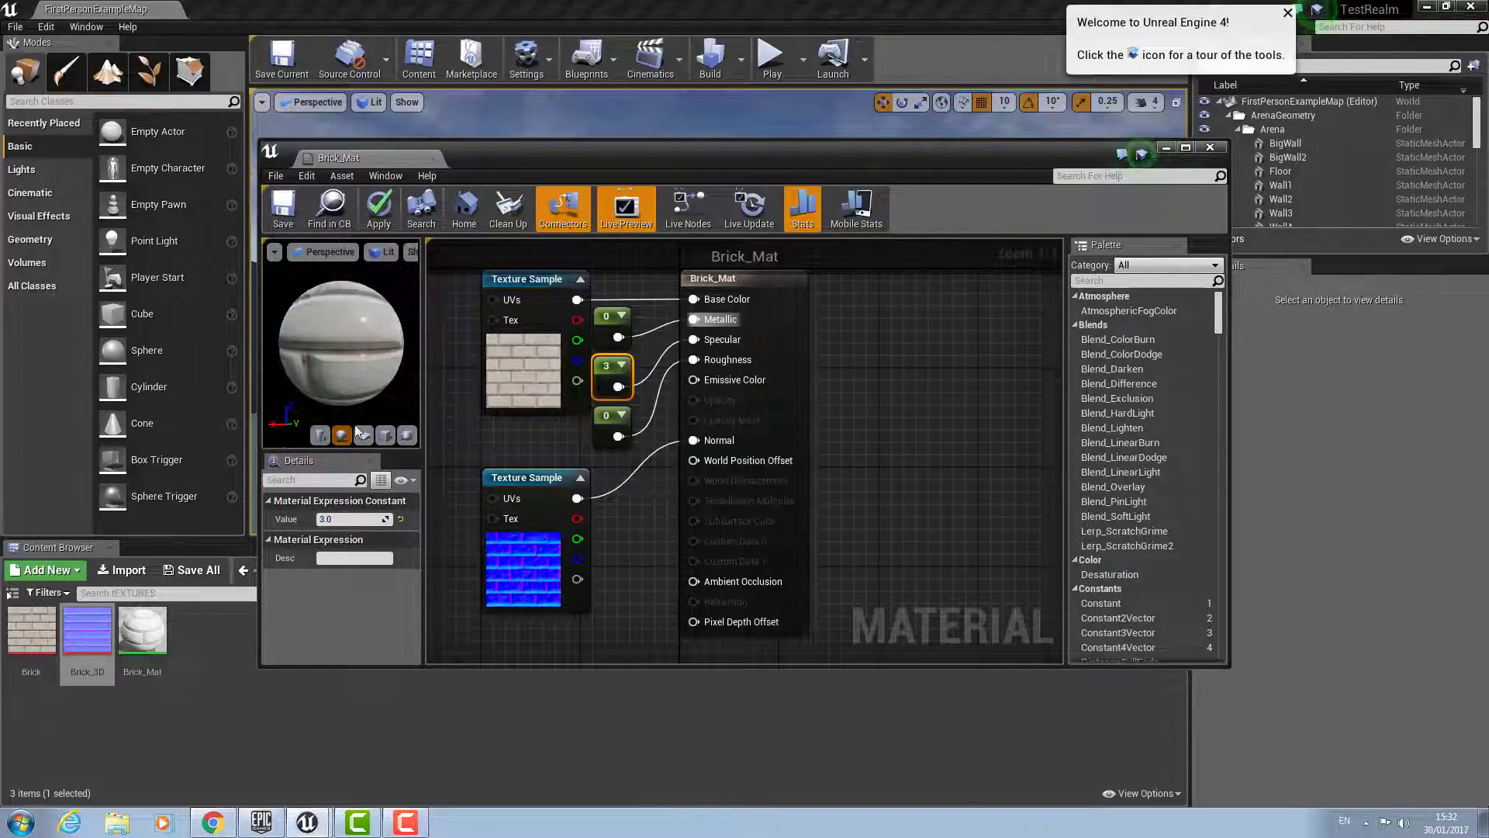
click(350, 518)
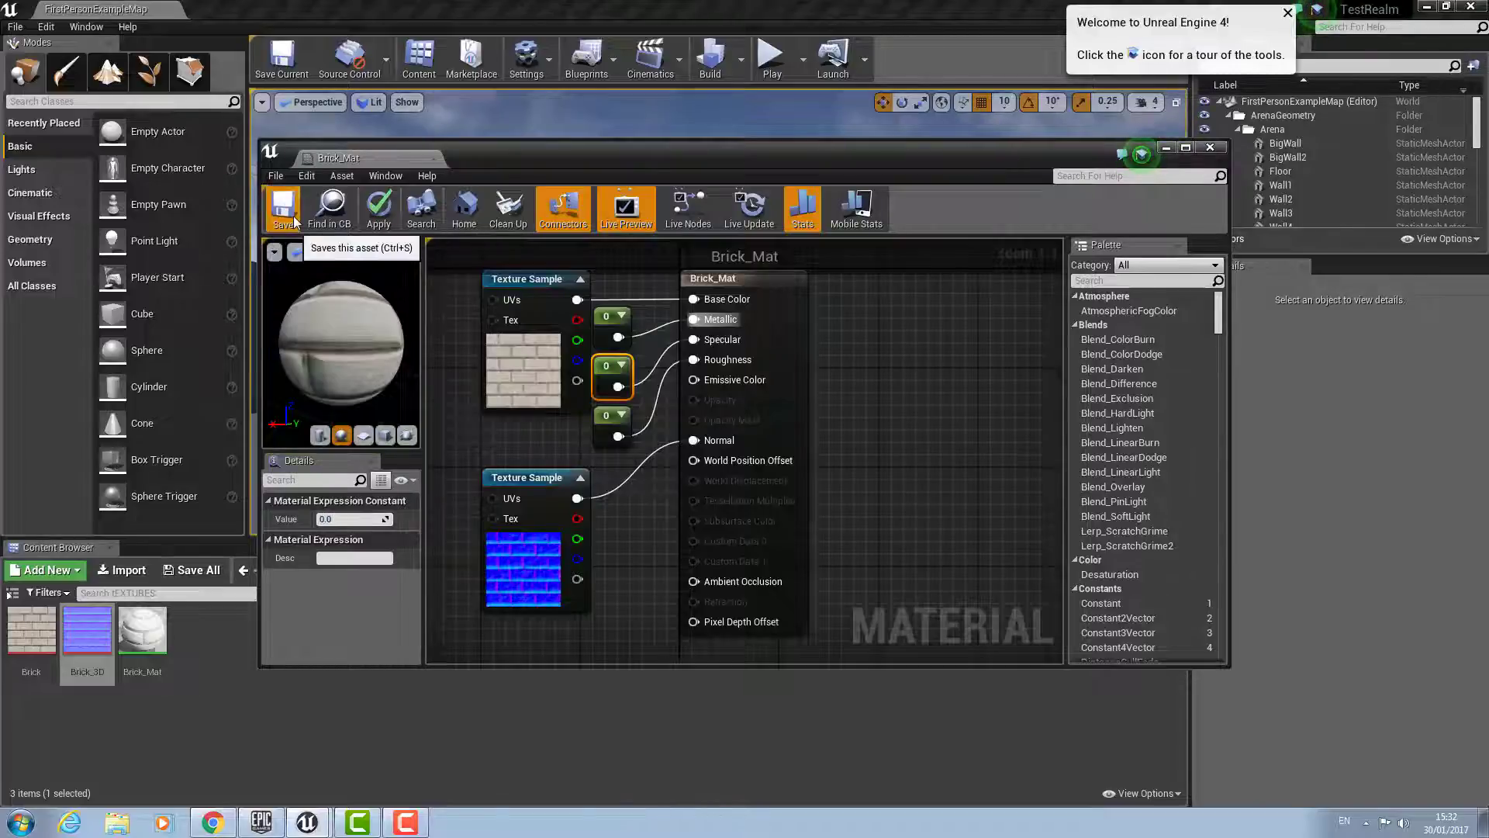
- Save the Brick_Mat material and close its editor window
click(283, 208)
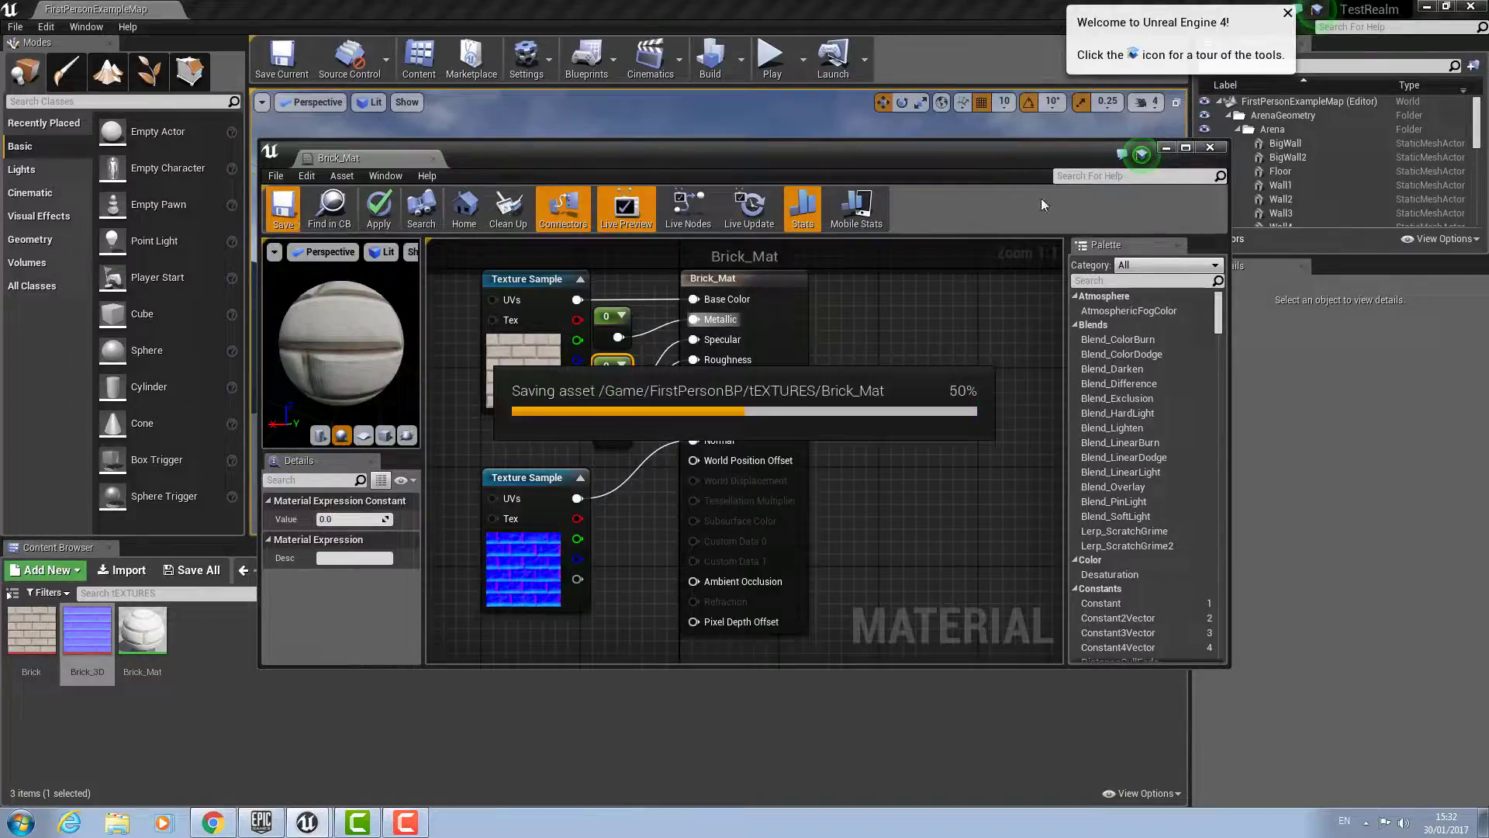
click(1210, 147)
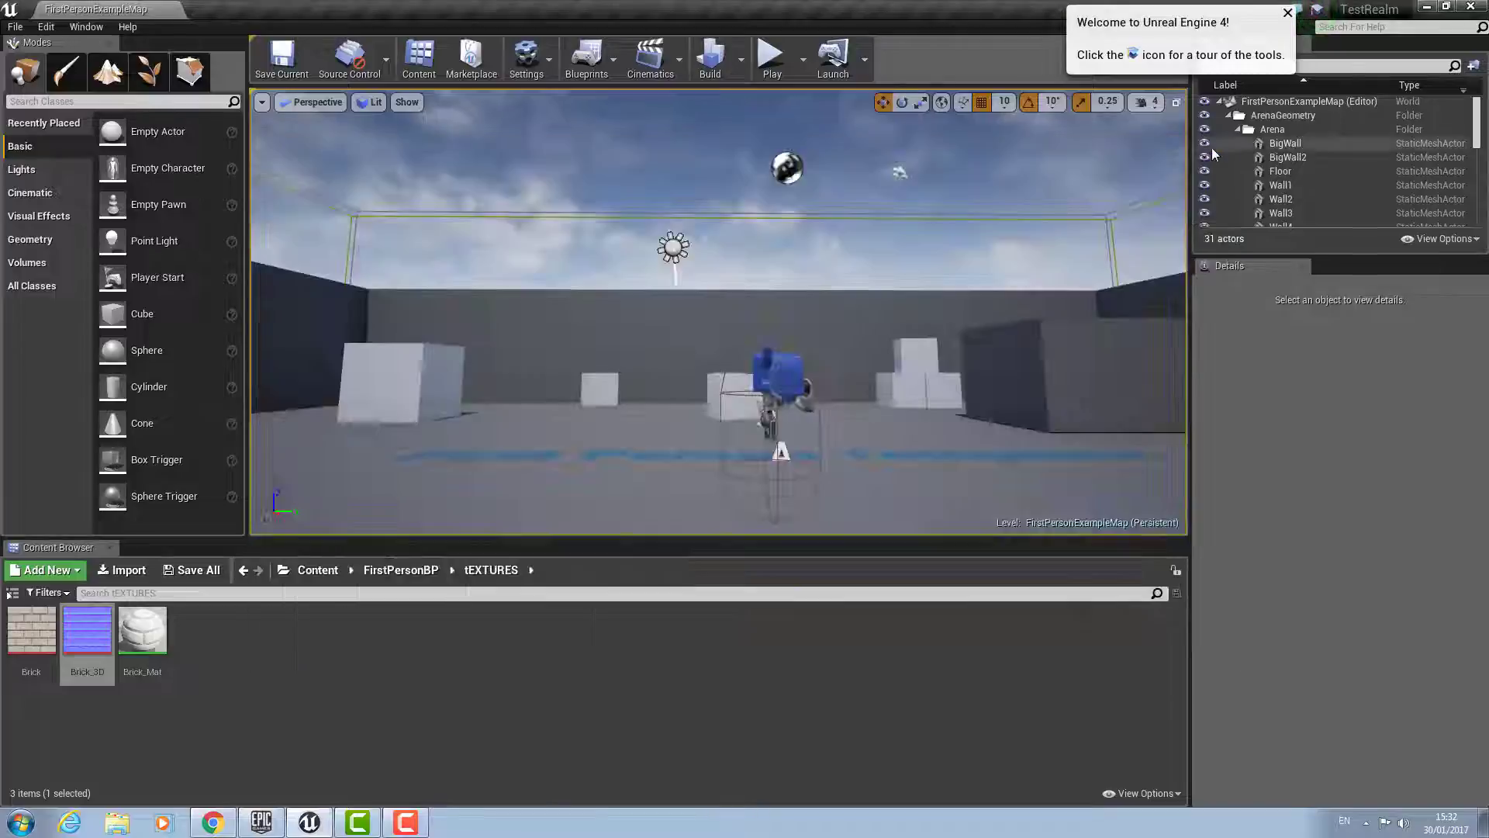
- Assign Brick_Mat as the Element 0 material of EditorCube11, the nearest white cube in the middle of the arena
scroll(528, 423, up, 5)
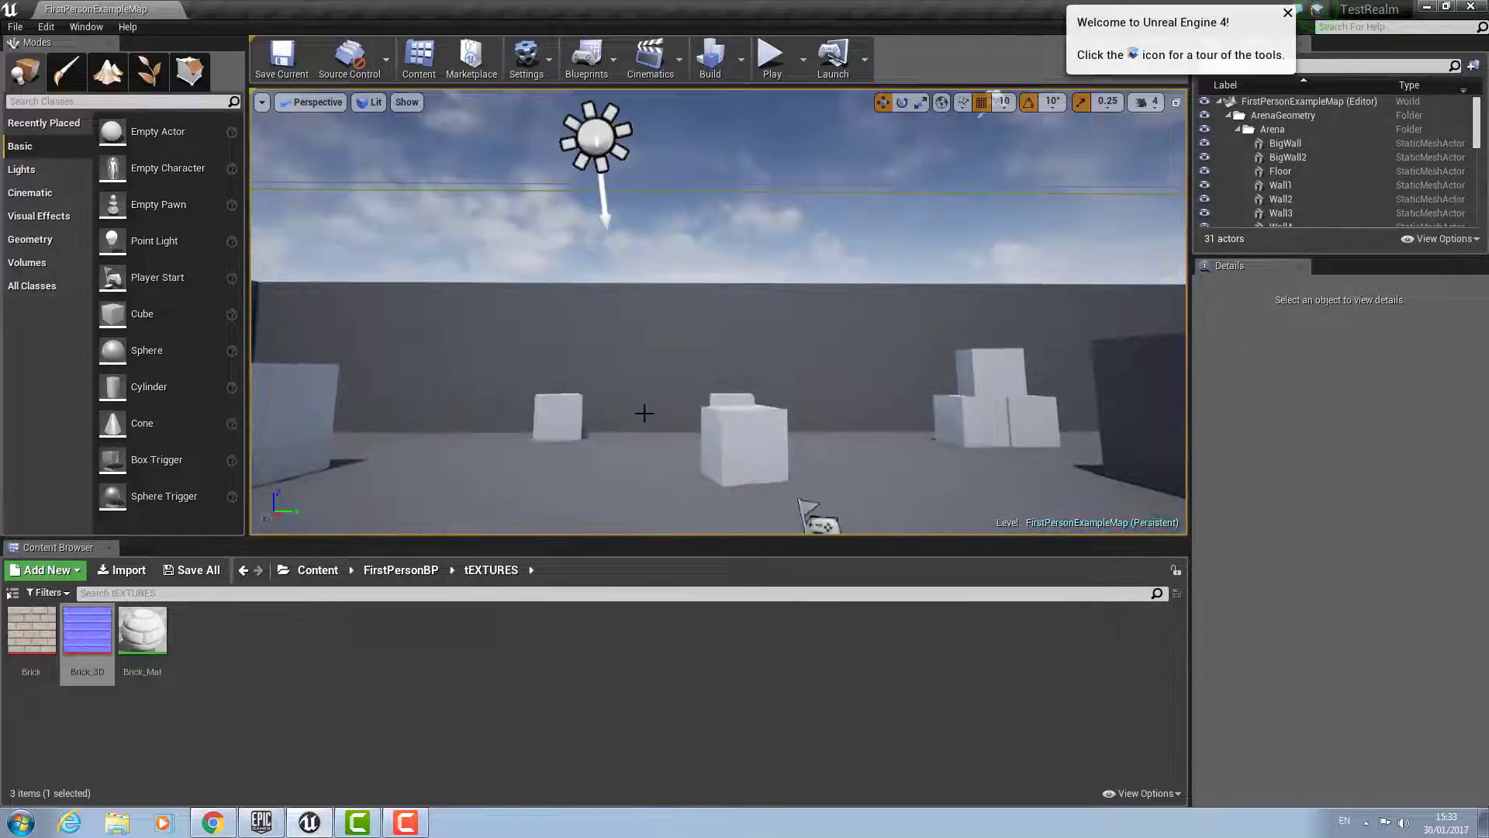
right_drag(644, 374, 710, 443)
click(680, 379)
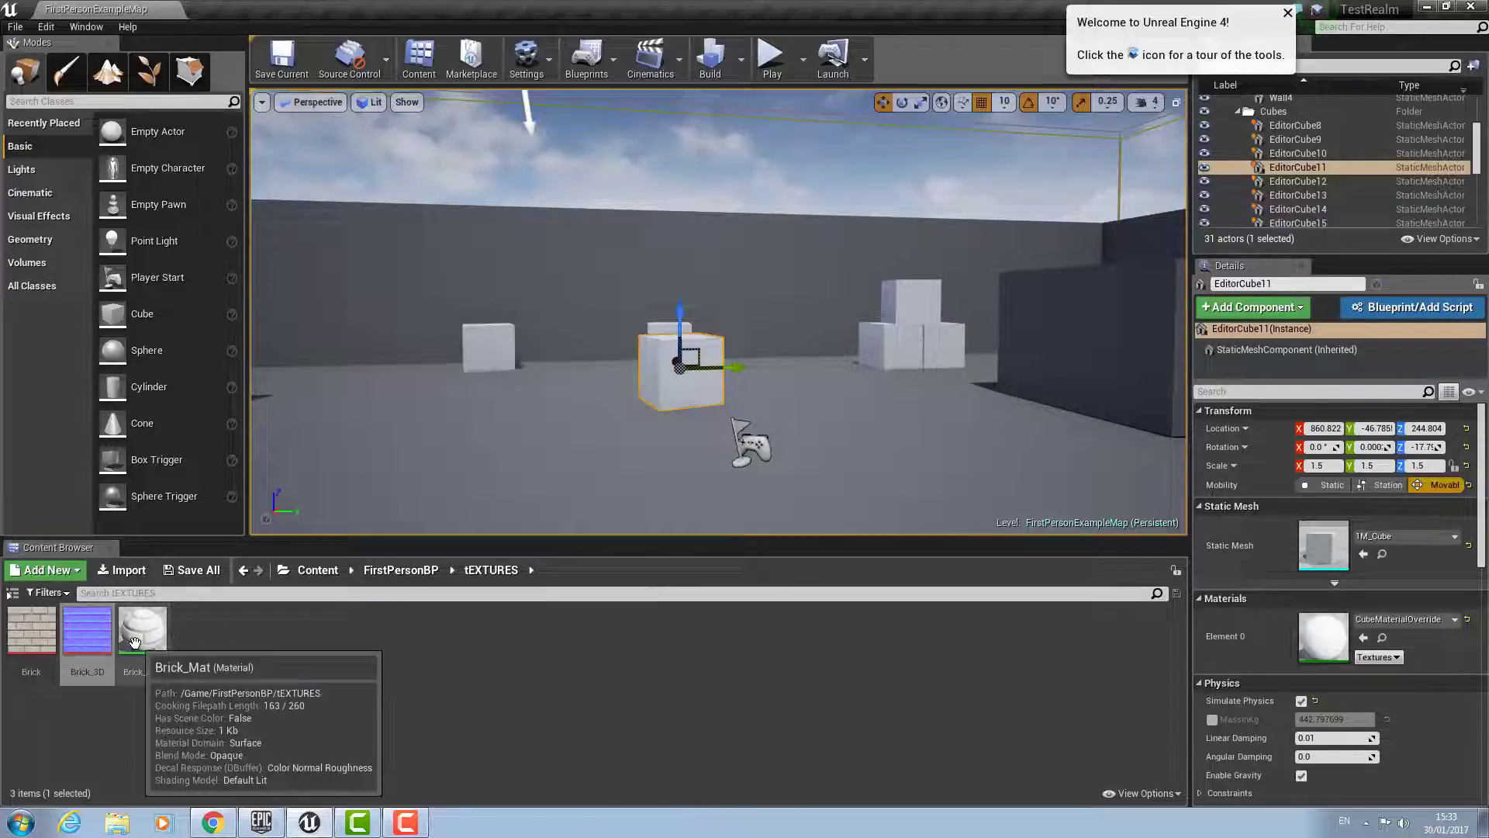
drag(142, 630, 1313, 645)
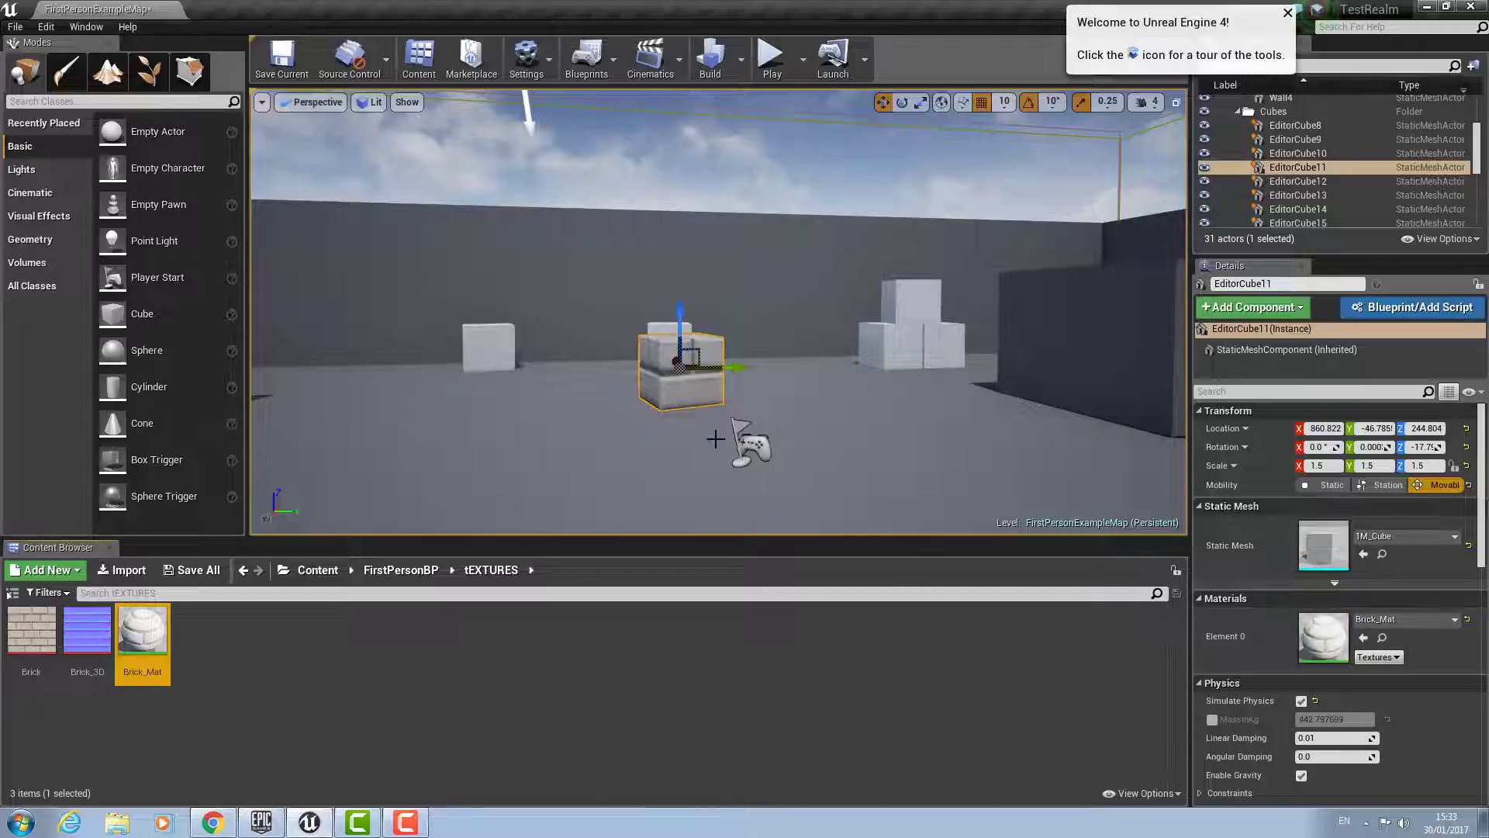
- Assign Brick_Mat as the Element 0 material of the large BigWall block
scroll(667, 349, up, 5)
right_drag(632, 400, 543, 485)
key(a)
key(a)
key(w)
key(d)
key(a)
key(d)
key(s)
key(w)
key(w)
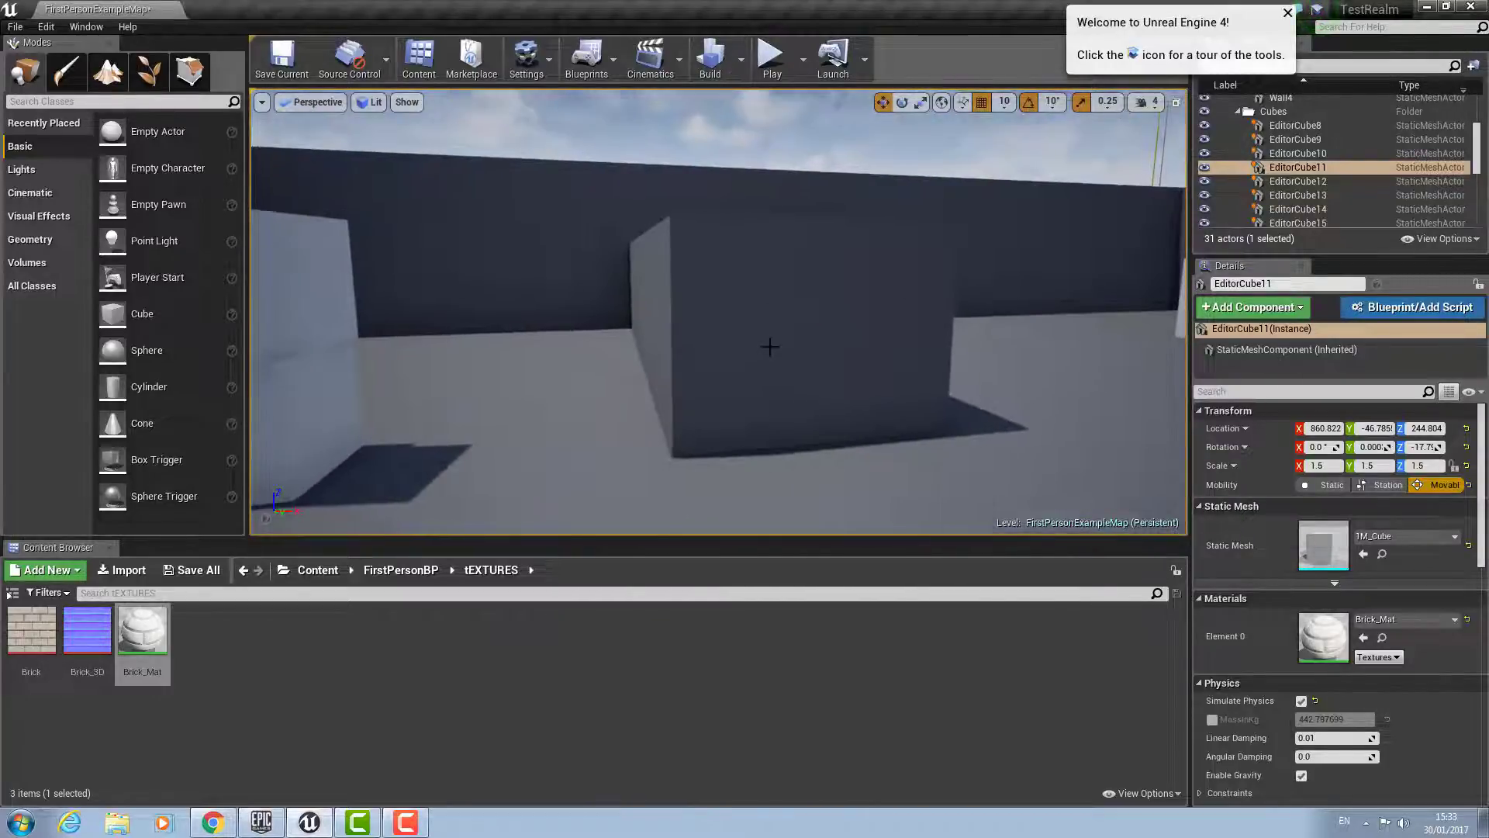
click(771, 346)
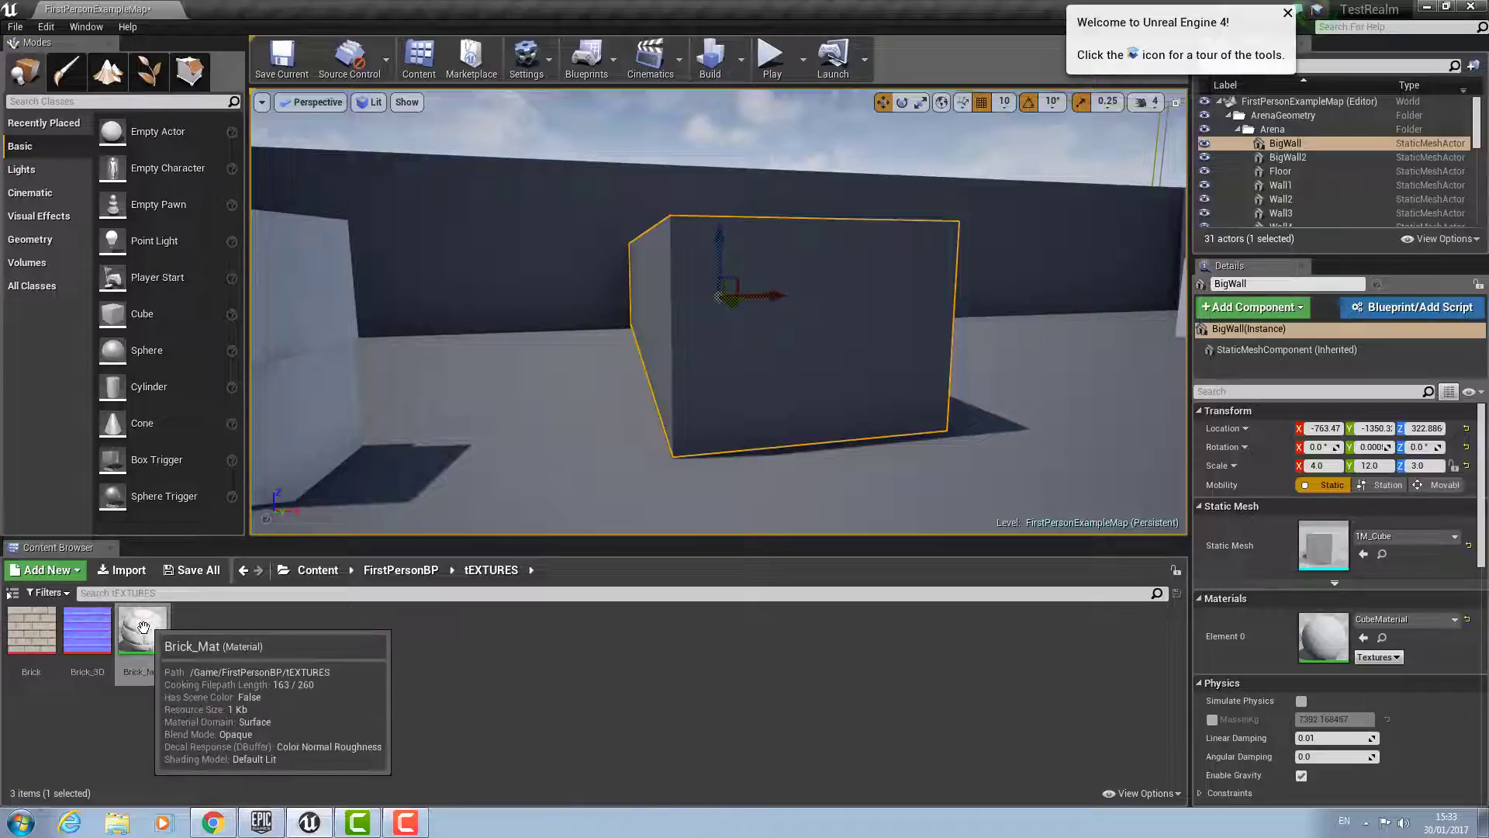
drag(156, 623, 1314, 643)
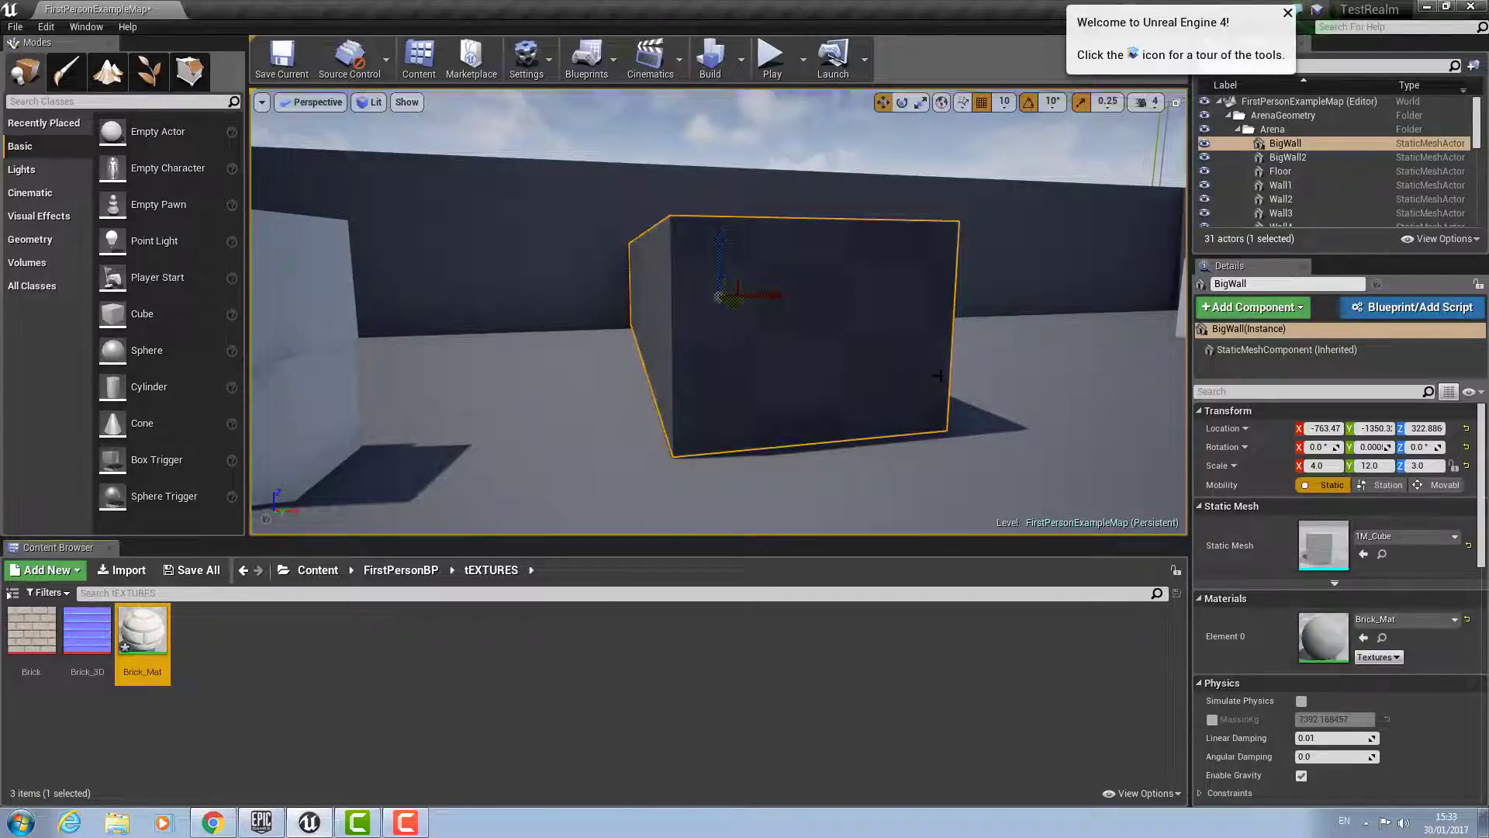
- Examine the brick material on BigWall from several sides and from above the arena, with the block finally deselected
alt+drag(718, 312, 621, 312)
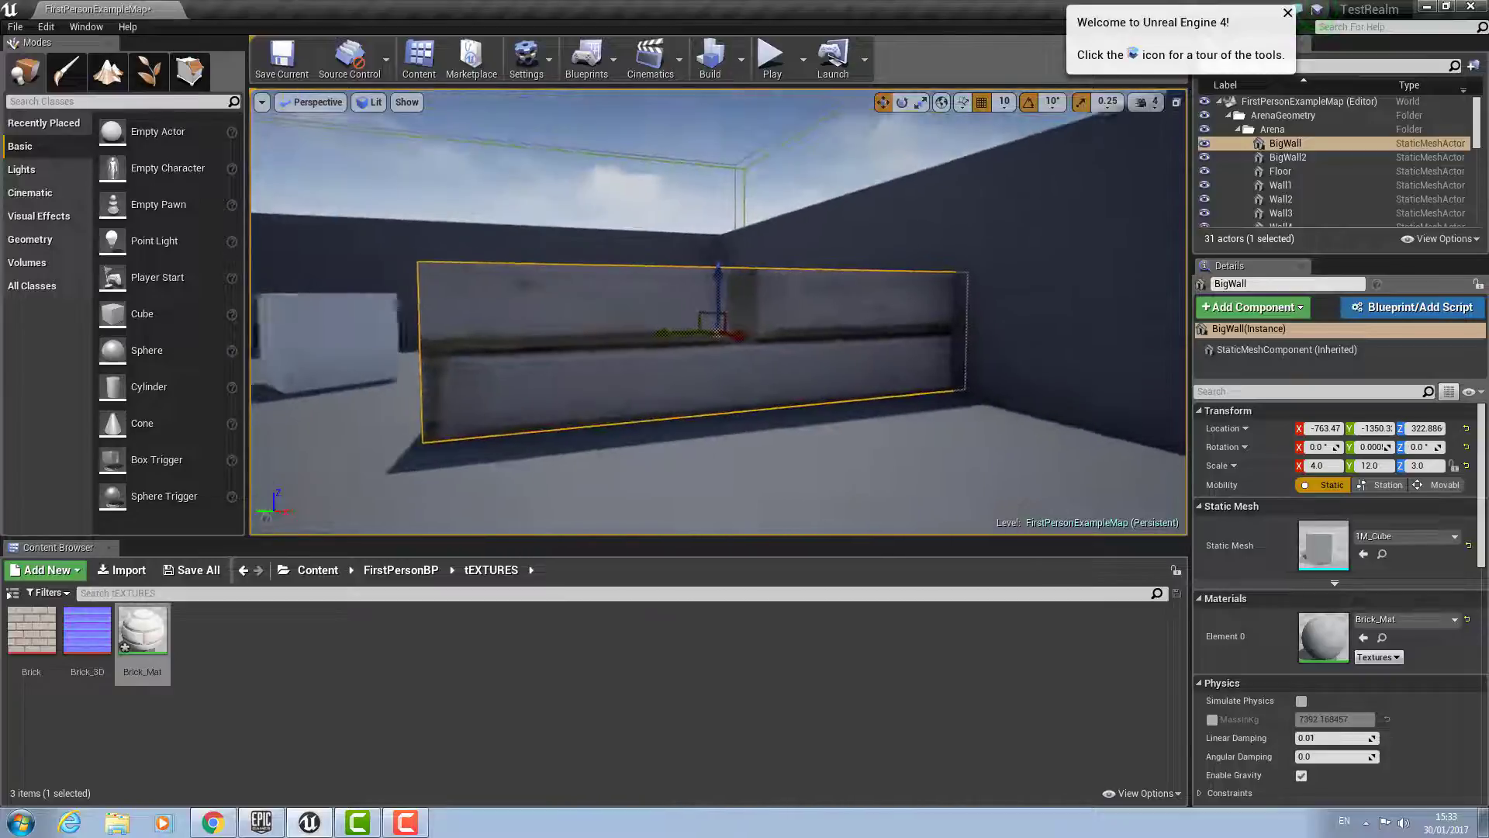
alt+drag(718, 311, 985, 264)
right_drag(719, 312, 763, 295)
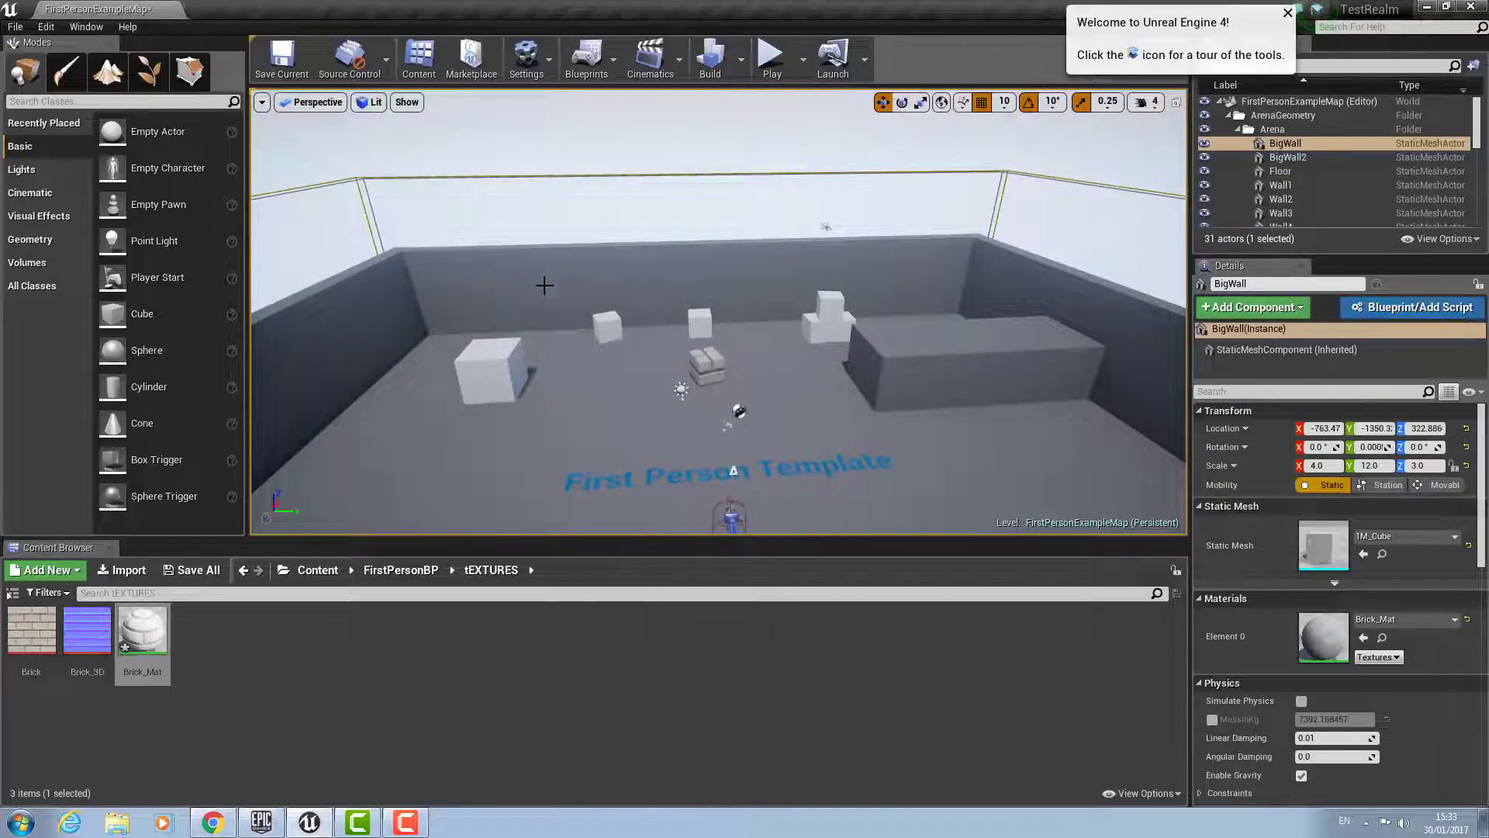
right_drag(545, 281, 512, 353)
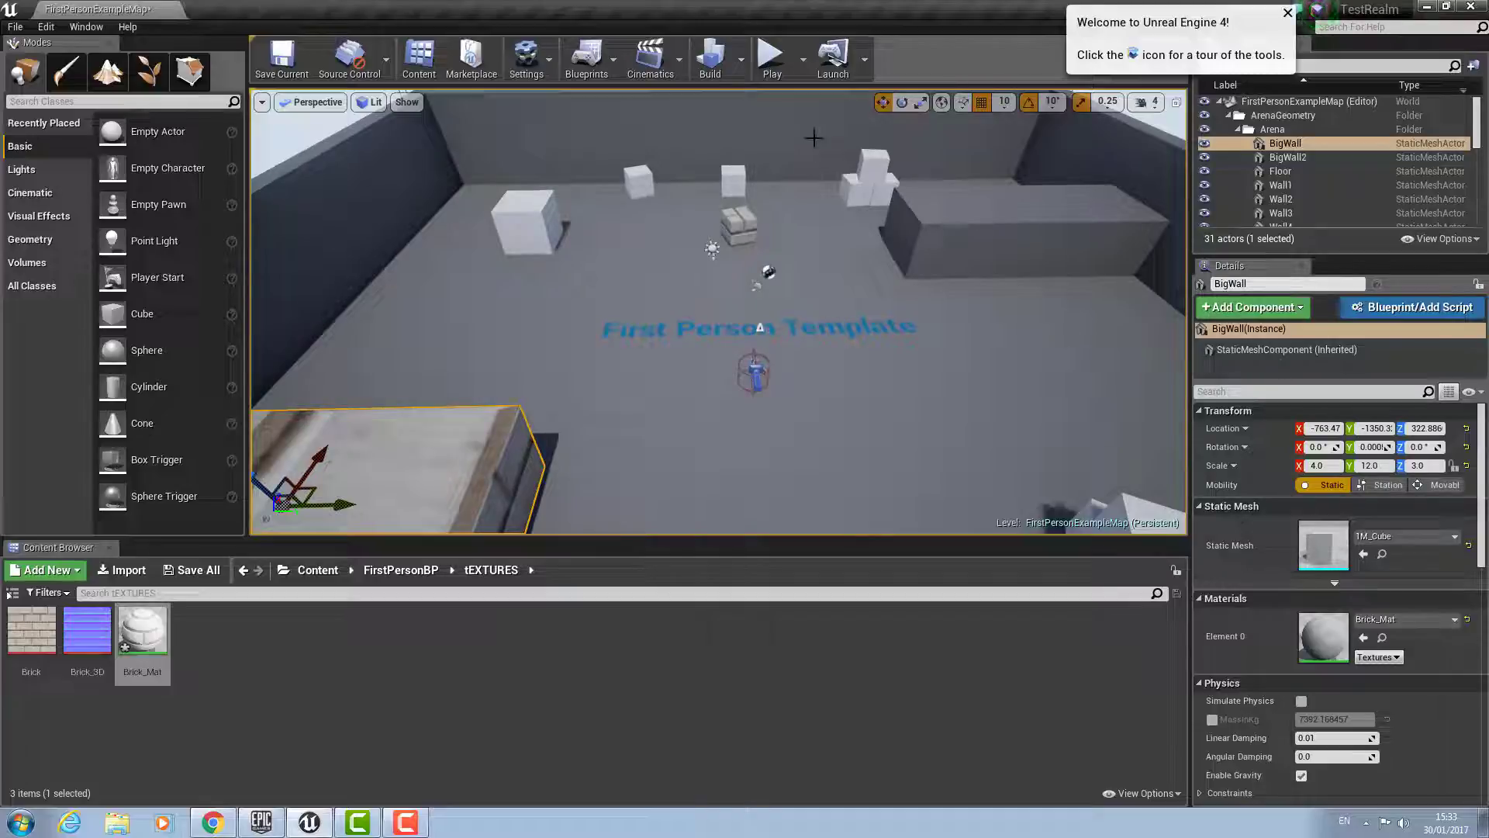
scroll(729, 339, down, 5)
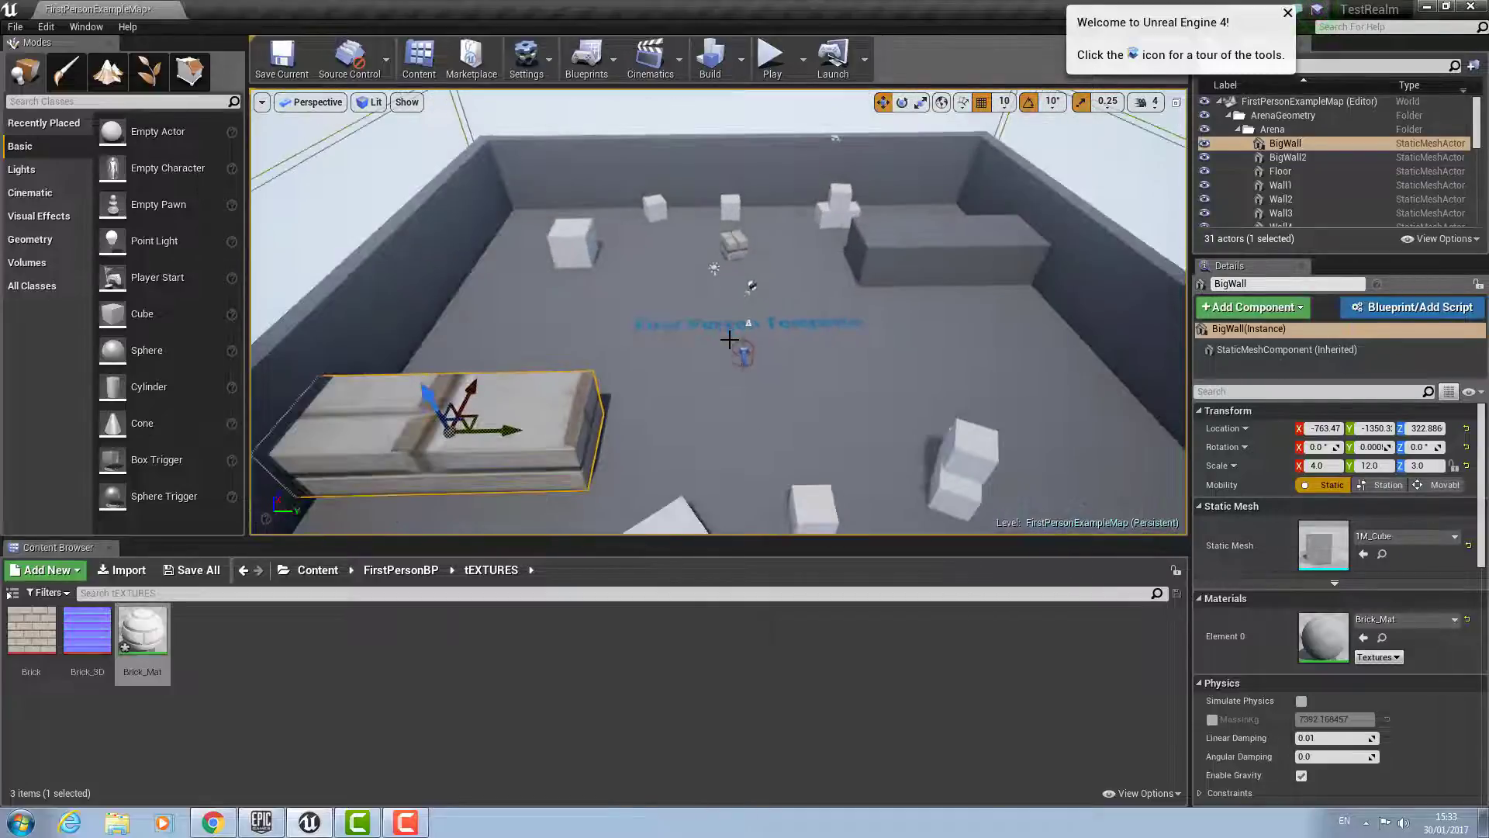
right_drag(729, 339, 729, 361)
key(Escape)
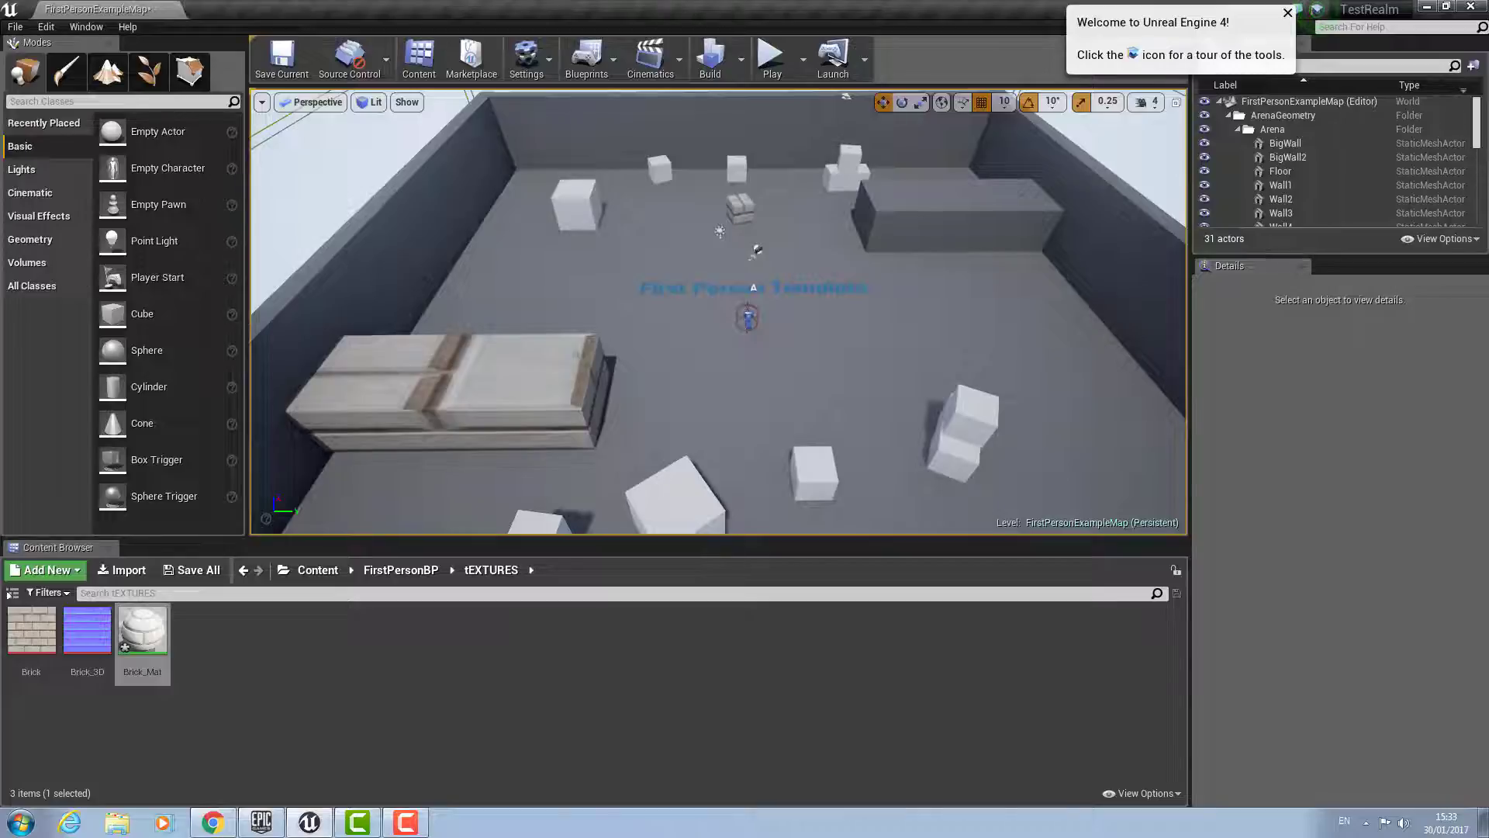